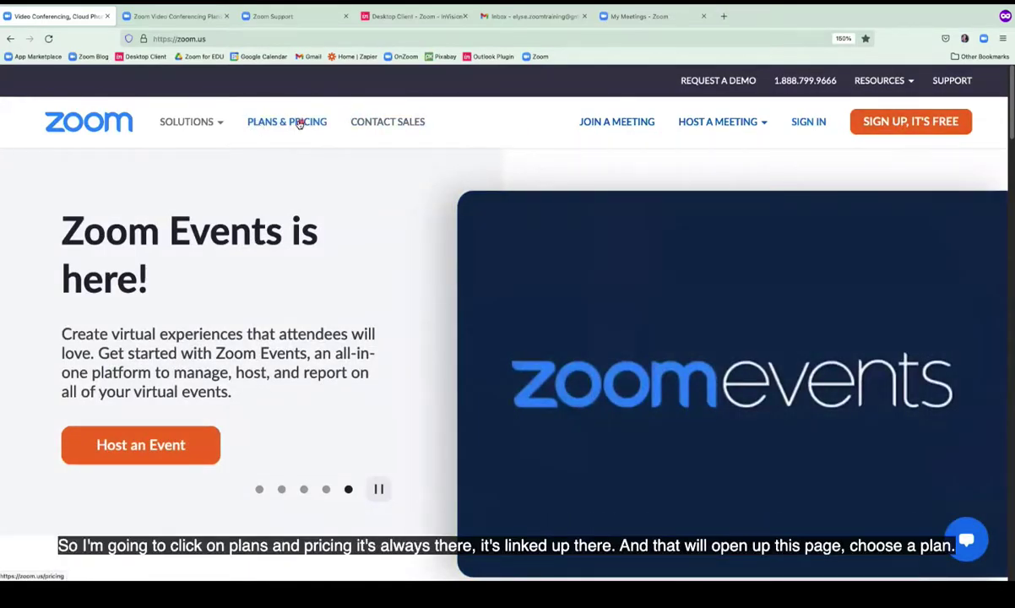
Open the Plans & Pricing page and scroll down to the Basic, Pro, Business and Enterprise plan cards.
click(186, 17)
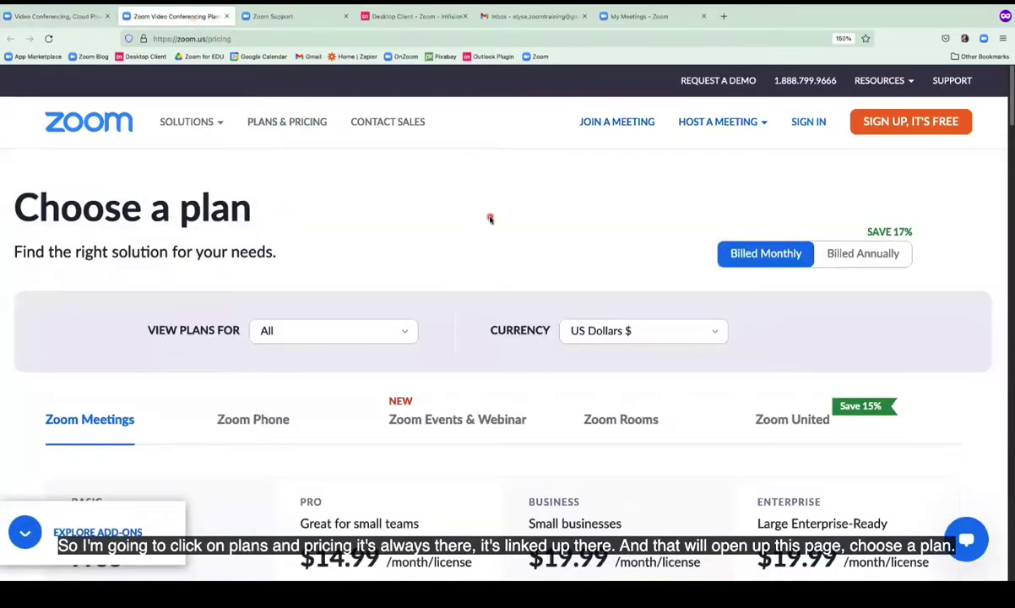
scroll(490, 219, down, 3)
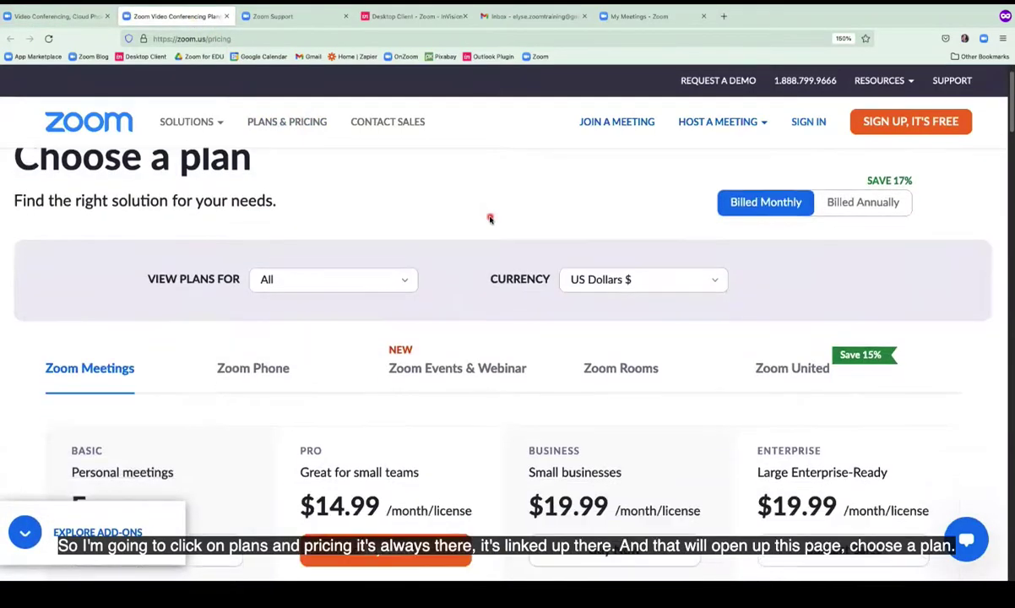
scroll(490, 219, down, 3)
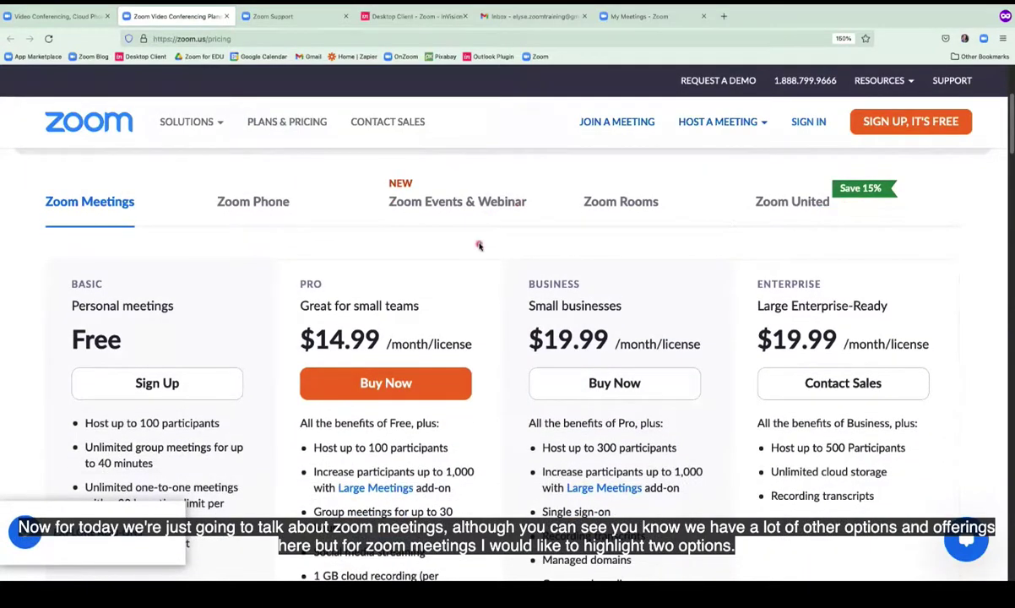
scroll(263, 230, down, 1)
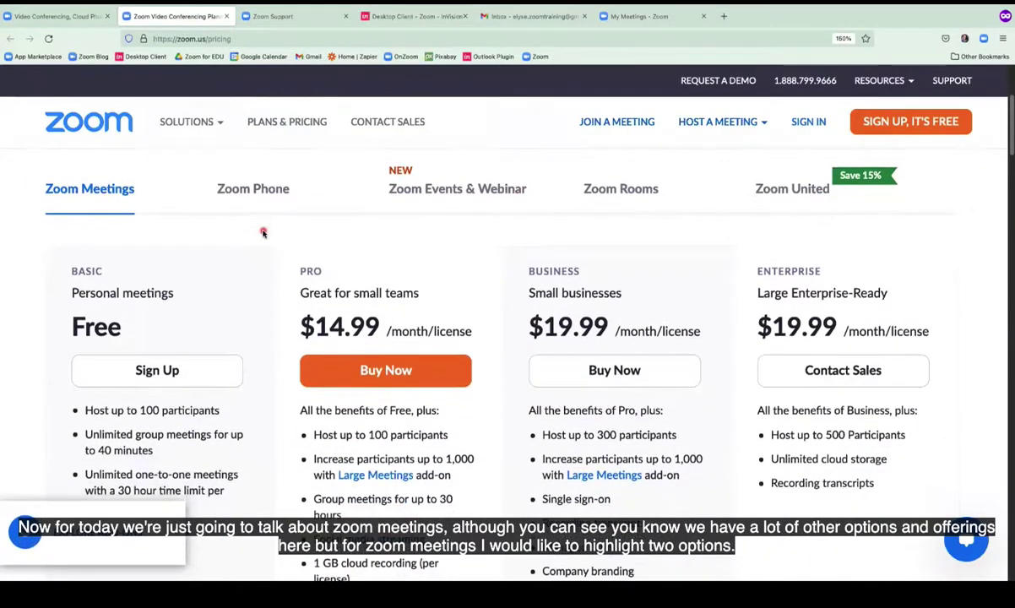
scroll(262, 233, down, 1)
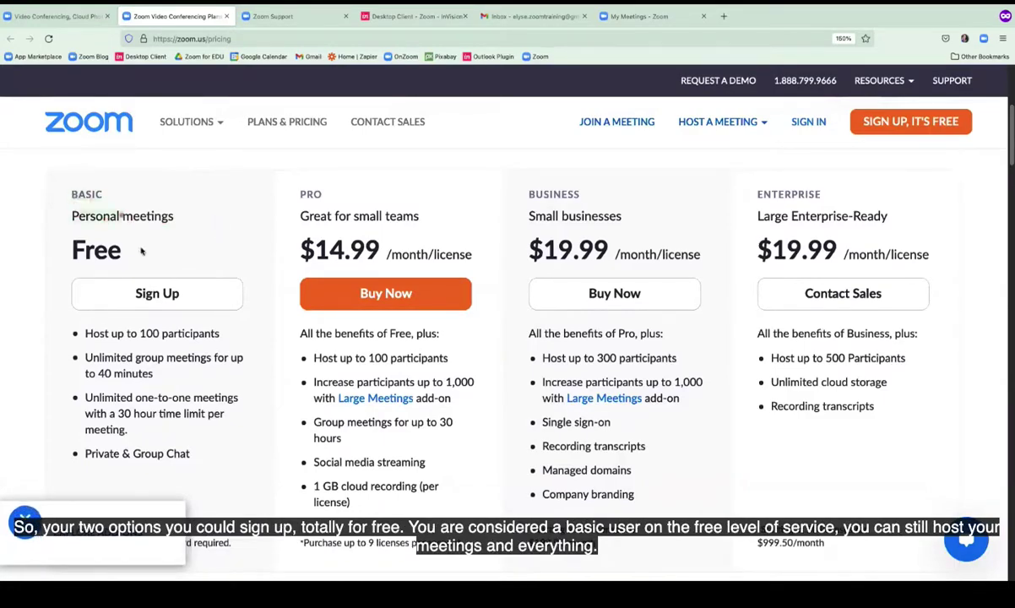
mouse_move(141, 250)
mouse_down()
mouse_move(133, 238)
mouse_move(169, 248)
mouse_up()
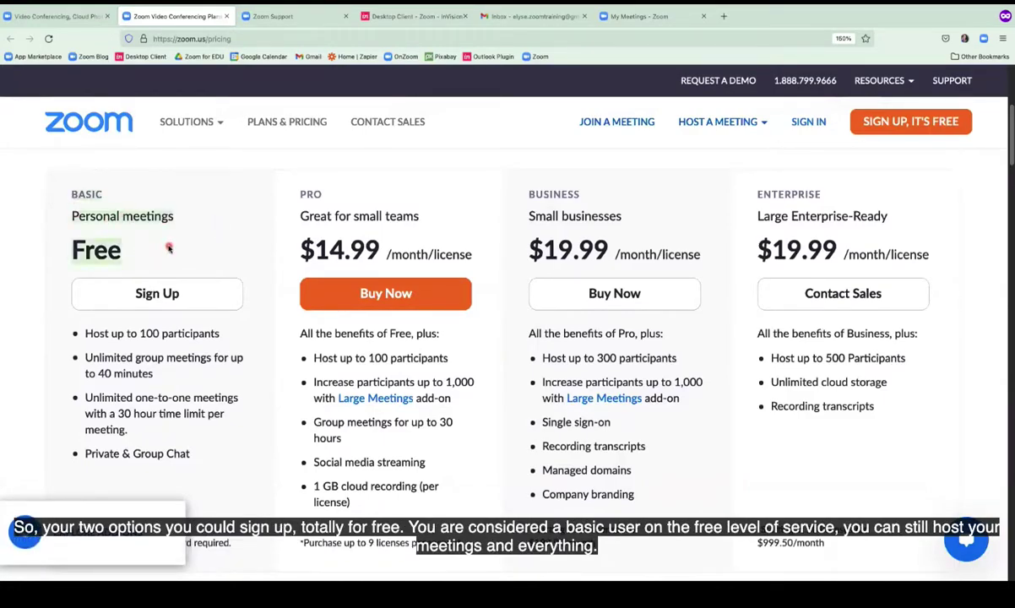
scroll(169, 248, down, 1)
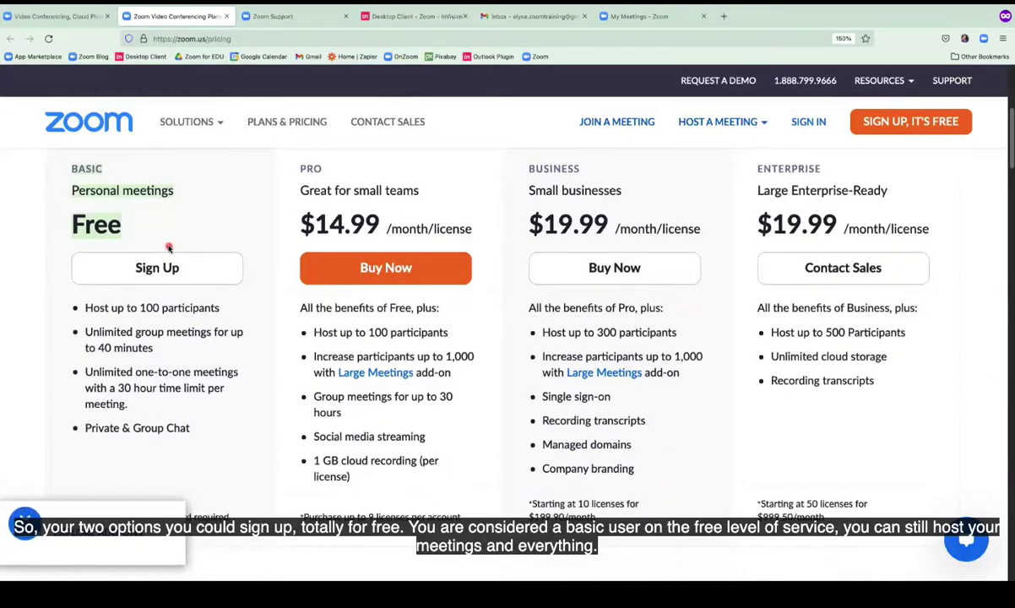
click(149, 307)
drag(180, 309, 226, 311)
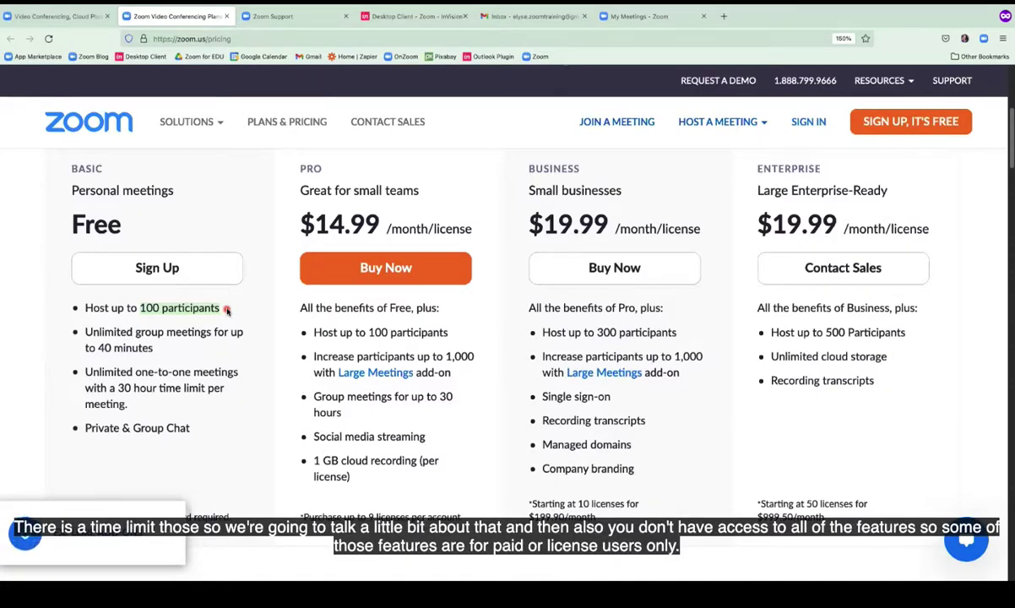
drag(86, 332, 154, 348)
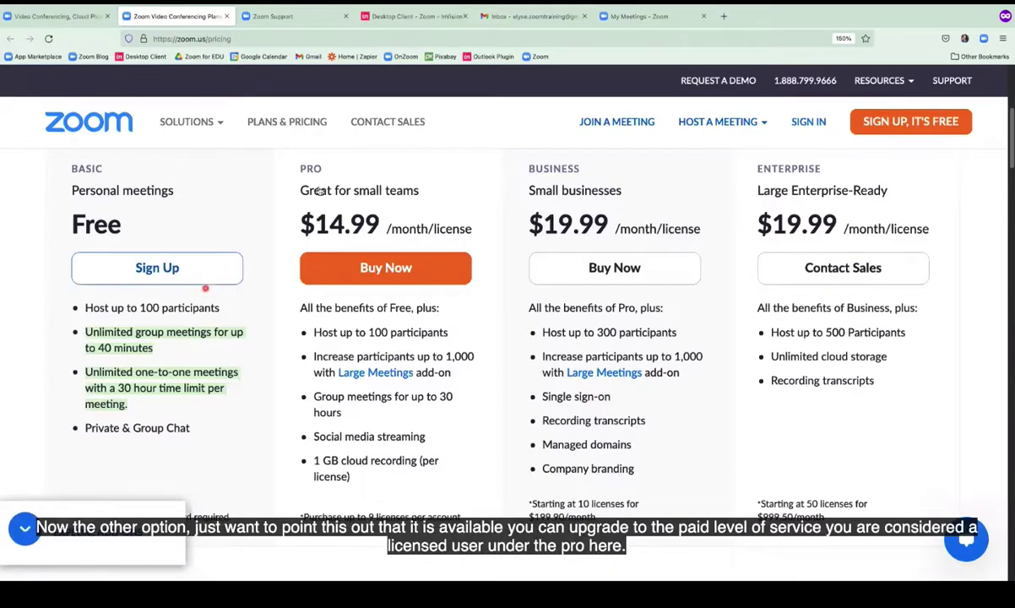
Highlight the Pro plan's $14.99 price, then go back to the zoom.us homepage and on to the Zoom Help Center.
drag(326, 168, 483, 229)
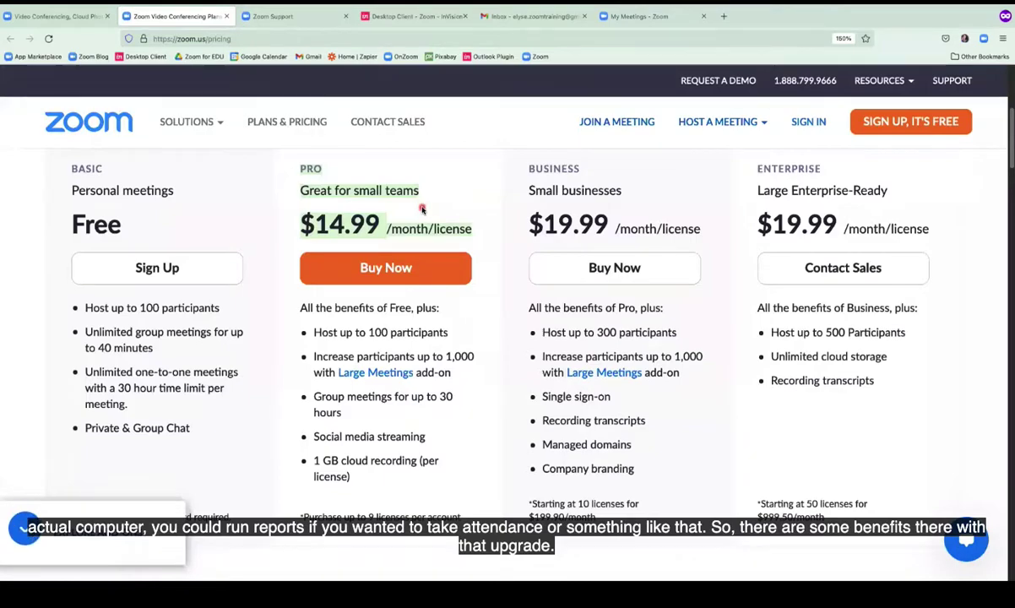
scroll(422, 209, up, 5)
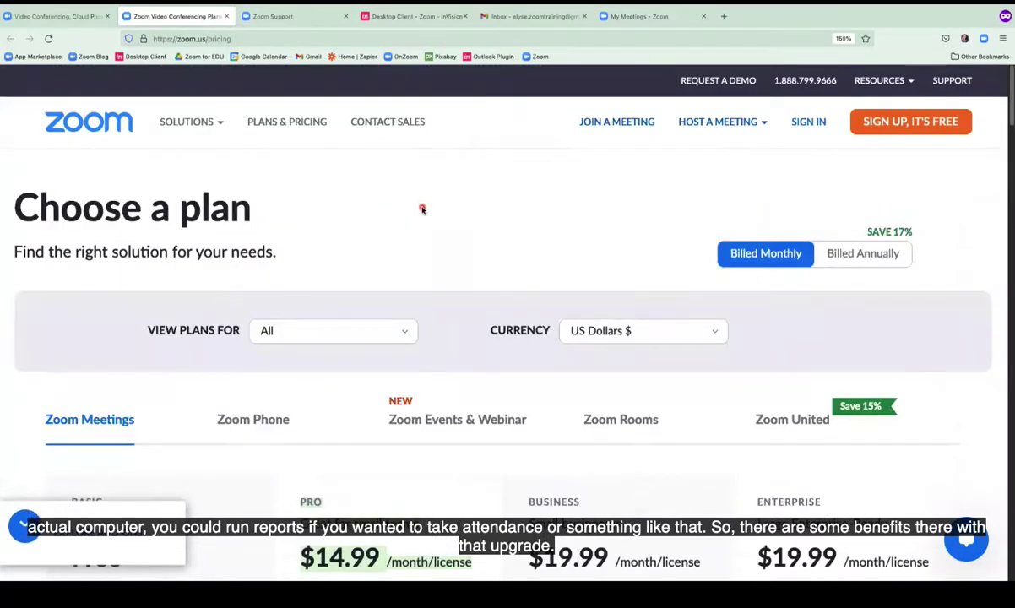
click(74, 16)
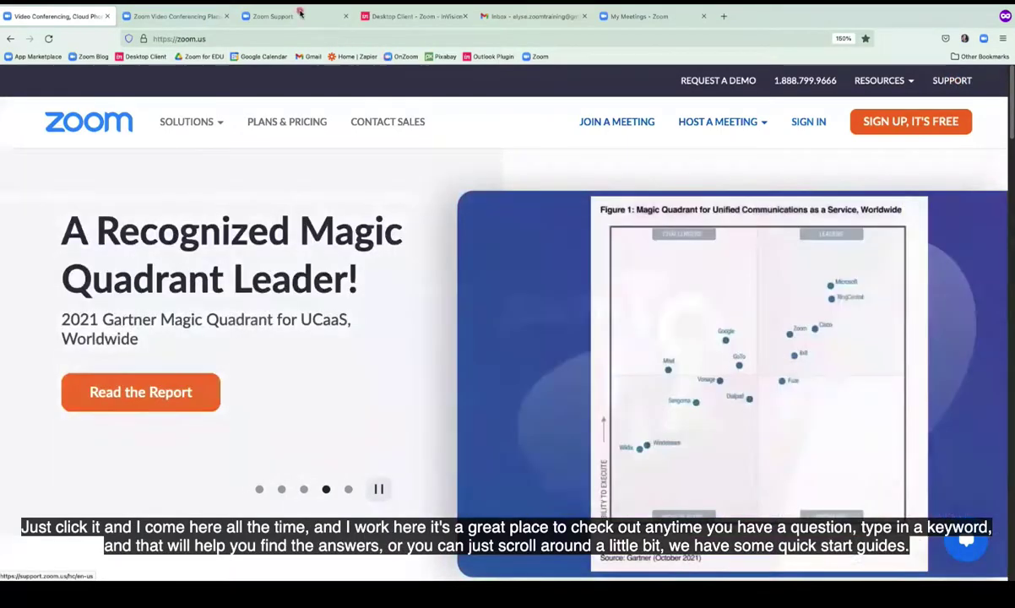
click(300, 14)
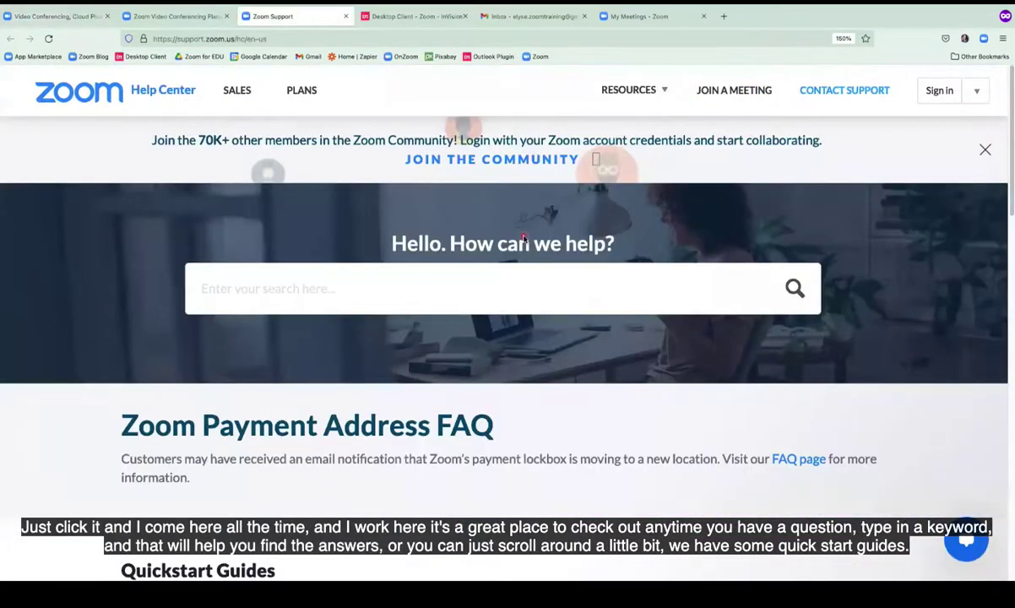
click(584, 288)
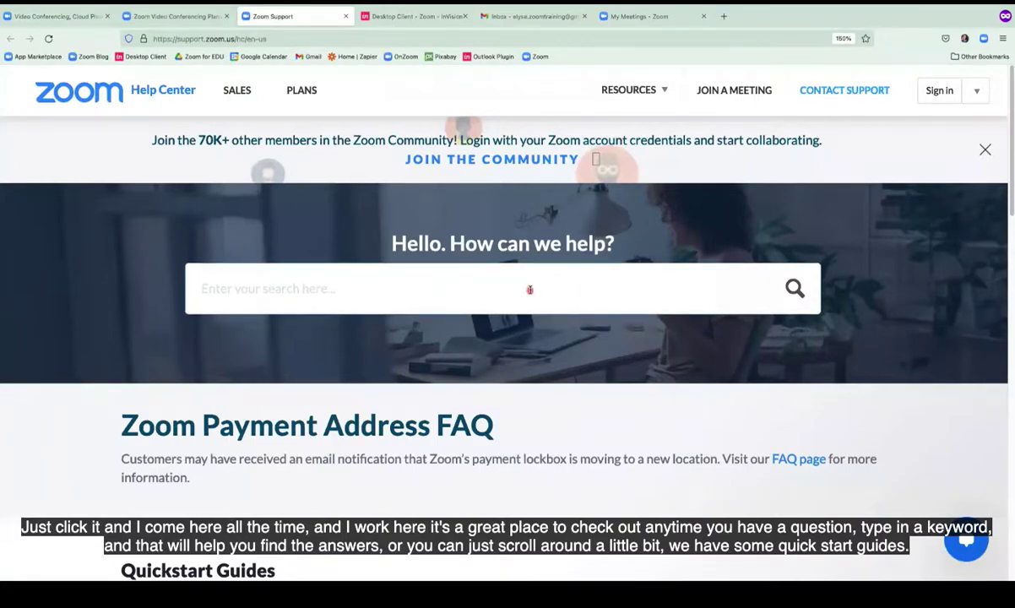
scroll(529, 290, down, 2)
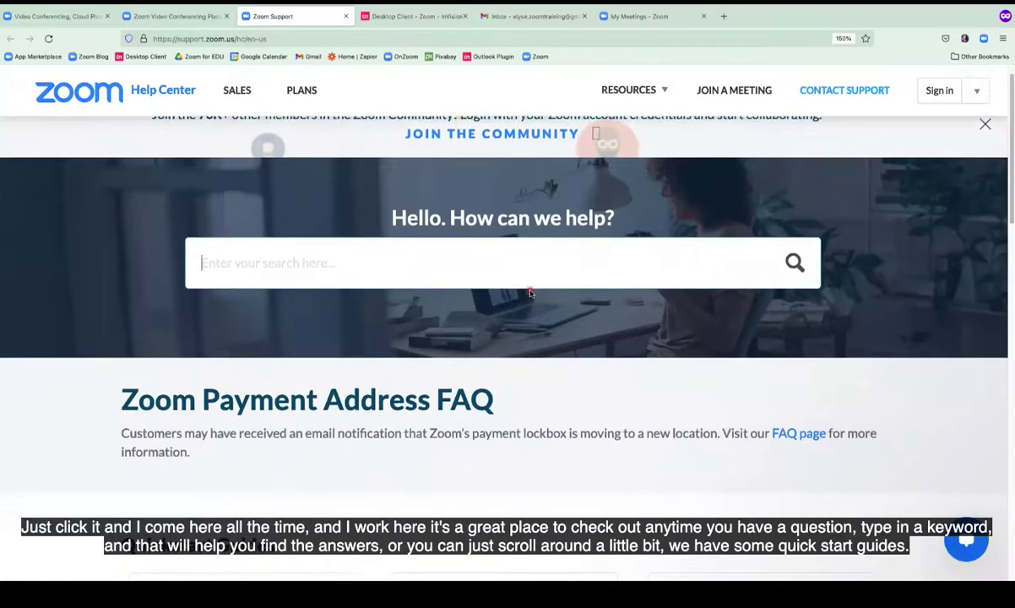
scroll(530, 292, down, 8)
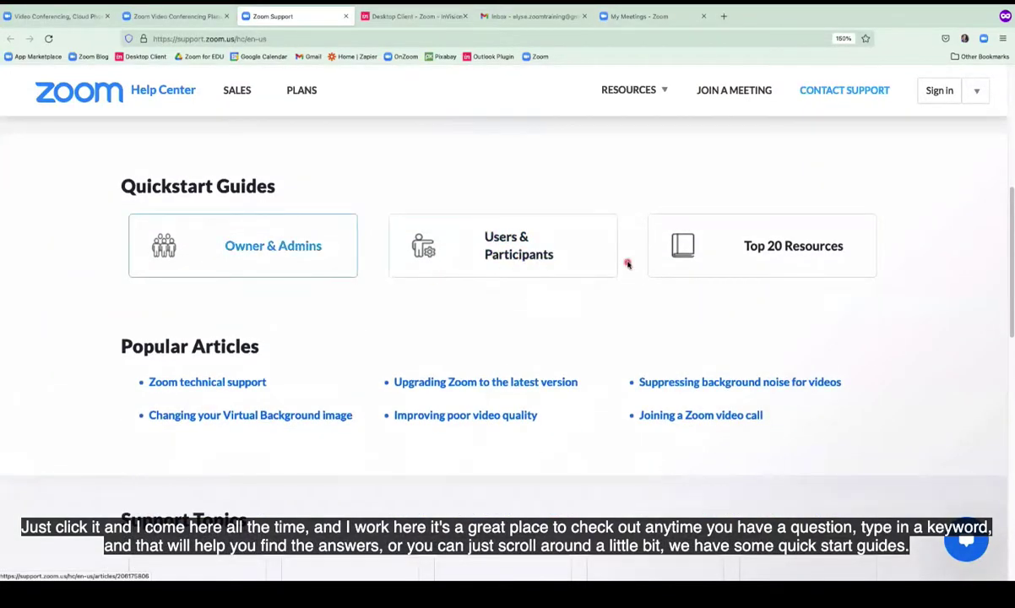
scroll(626, 263, down, 1)
scroll(625, 265, down, 3)
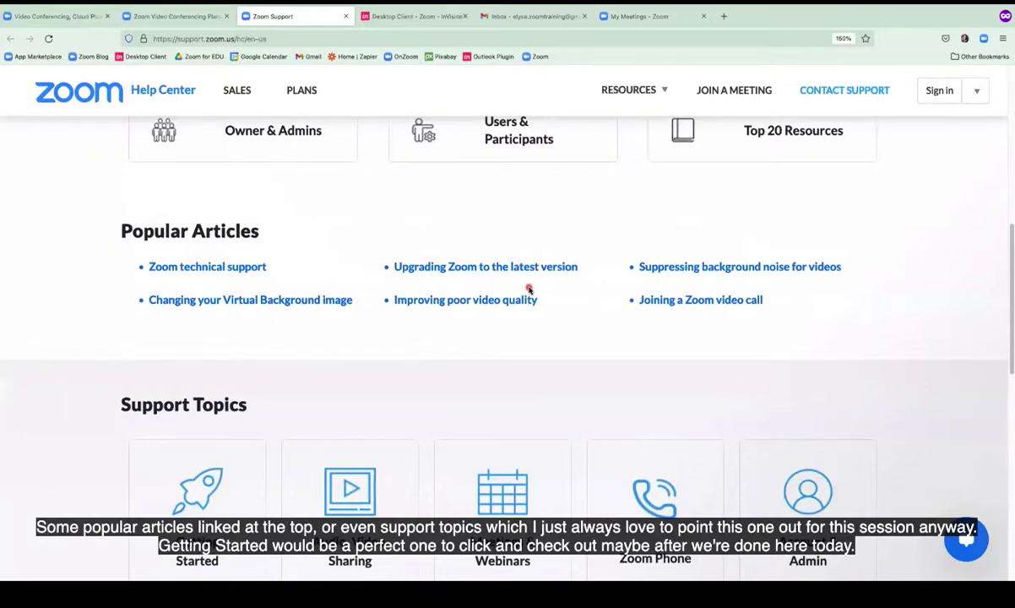
scroll(530, 289, down, 7)
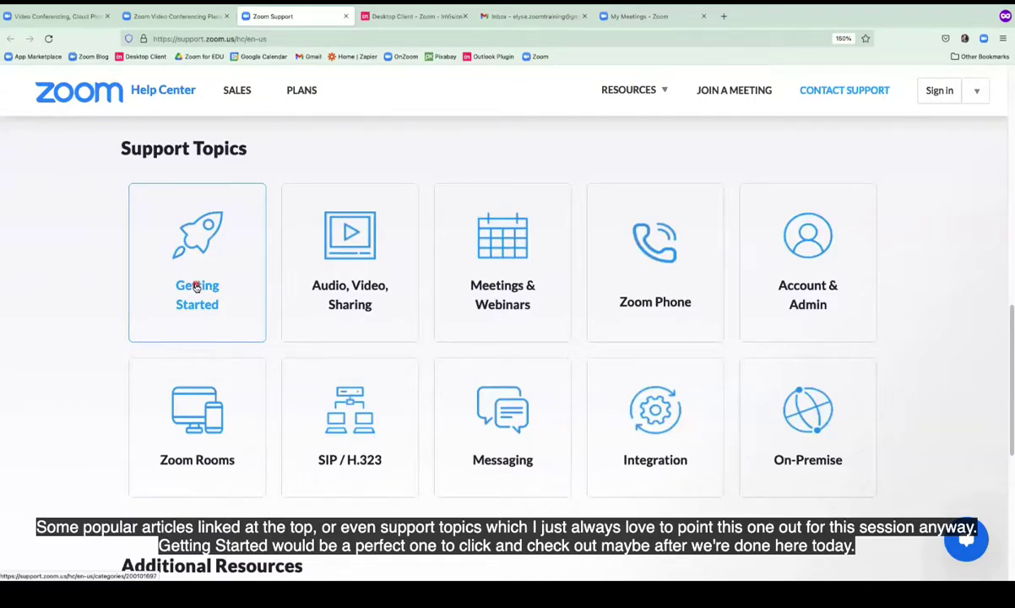
scroll(424, 265, up, 1)
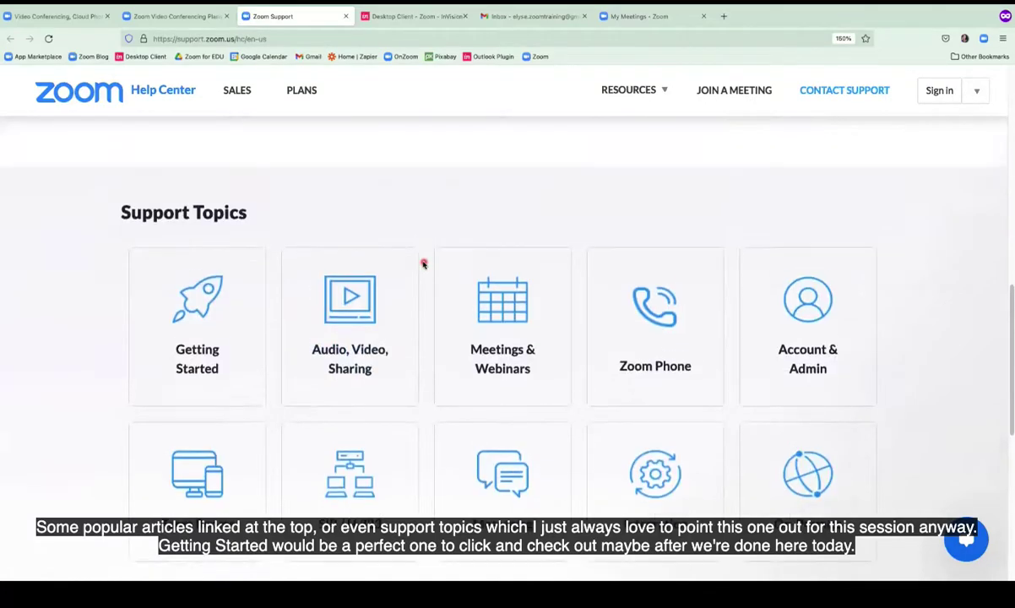
scroll(423, 264, up, 8)
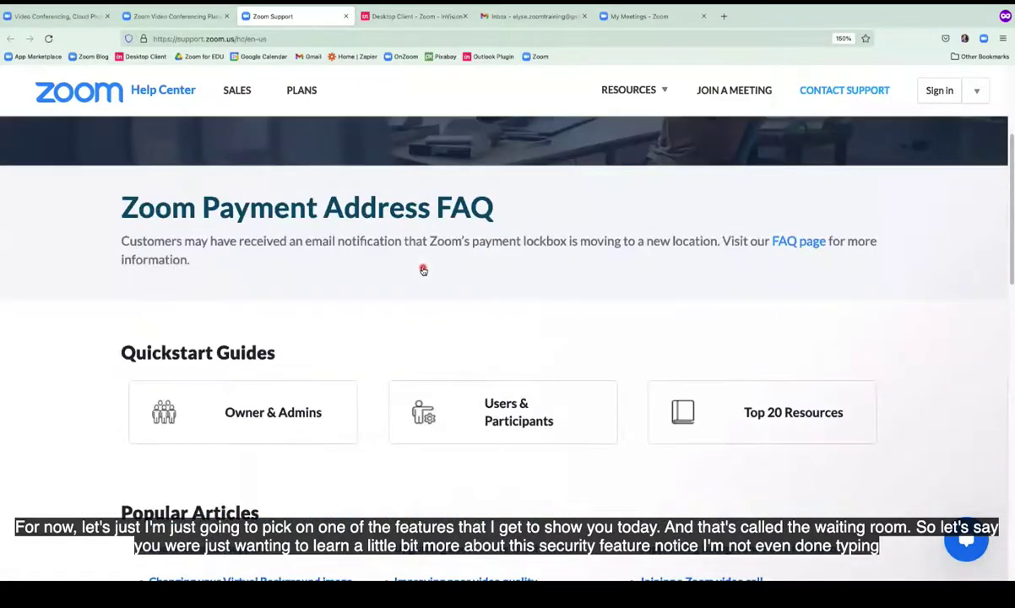
Search the Help Center for 'waitin' and open the Waiting Room article.
scroll(423, 269, up, 3)
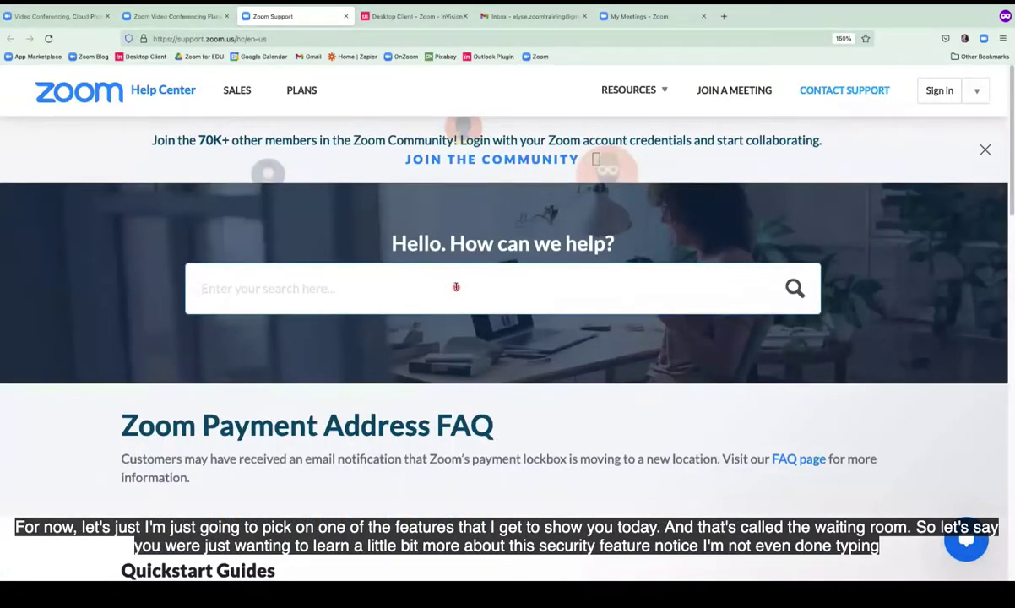
text(w)
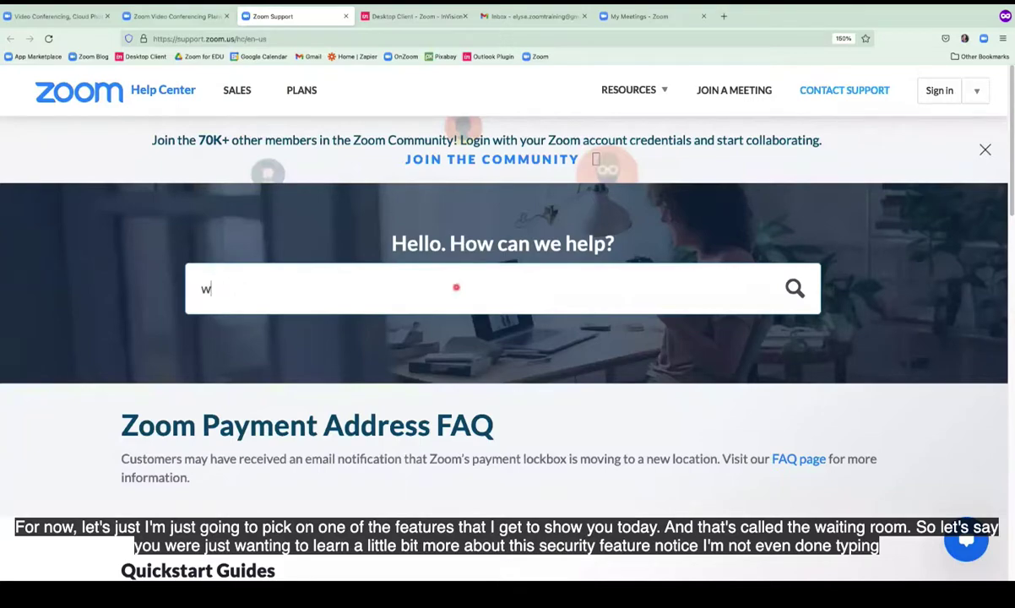
text(aitin)
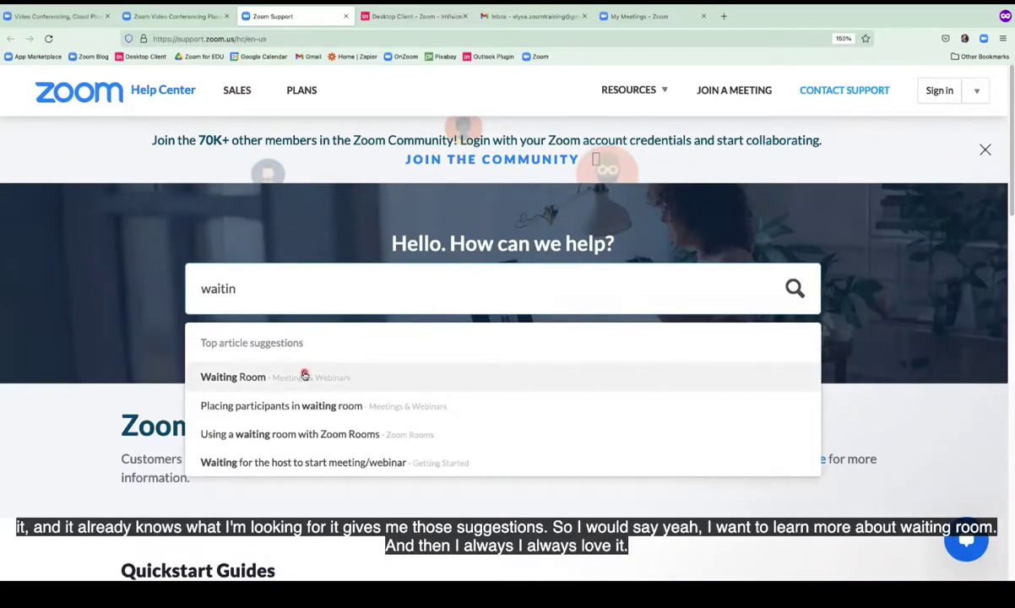
click(234, 377)
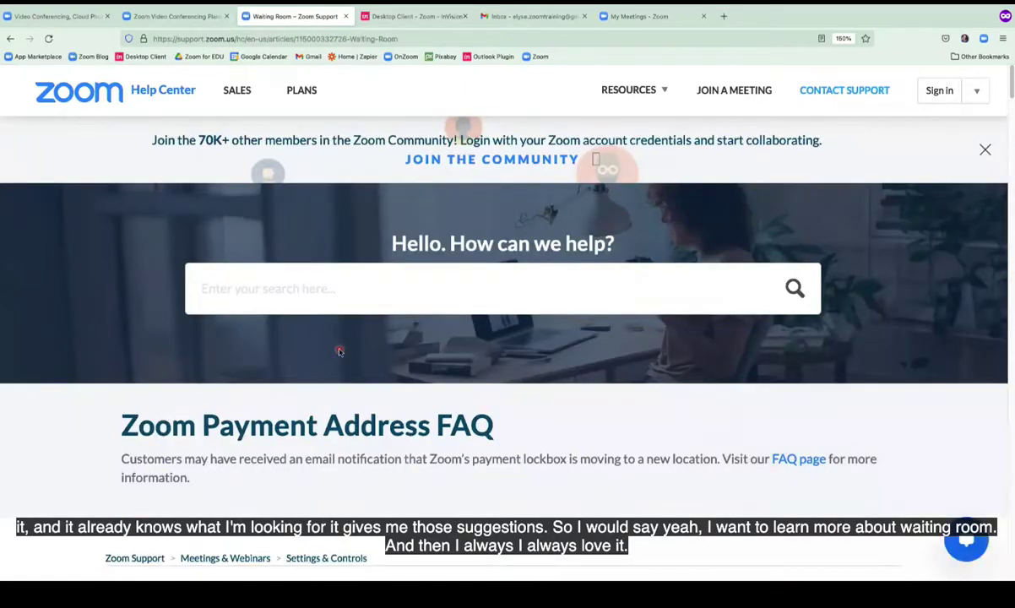
scroll(339, 352, down, 3)
scroll(339, 349, down, 5)
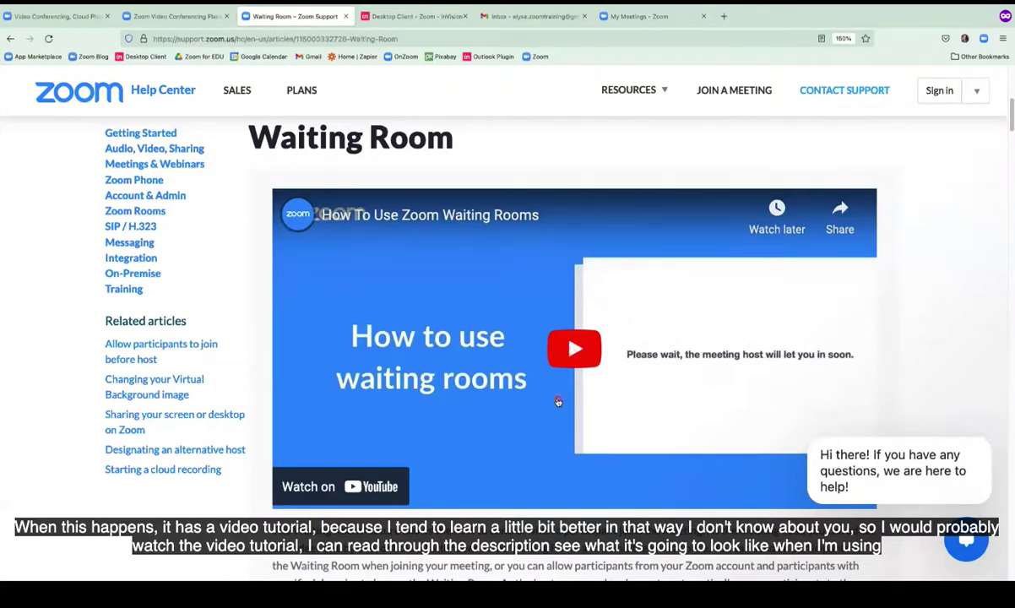
scroll(558, 404, down, 5)
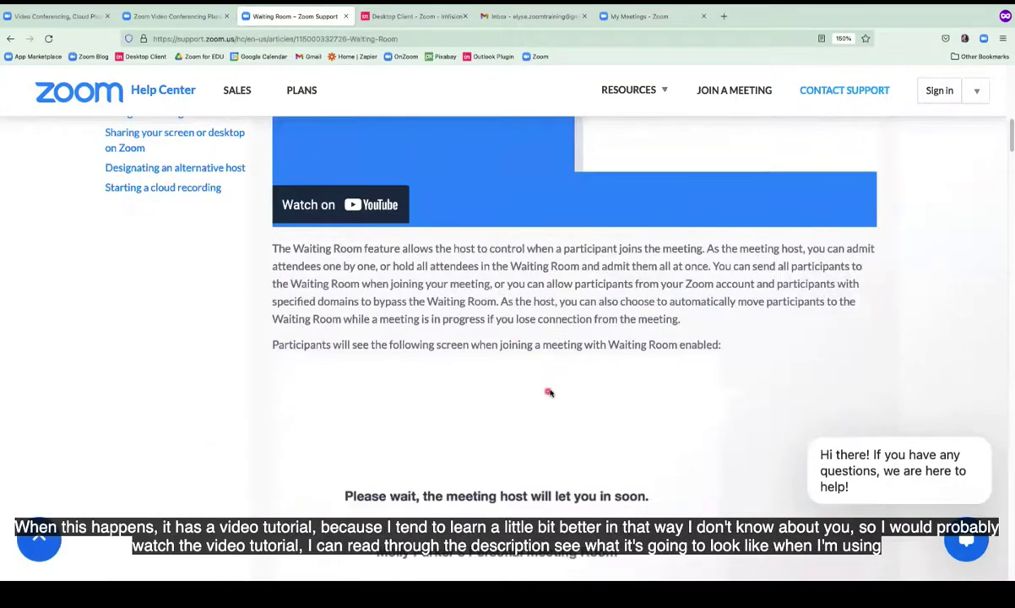
scroll(549, 389, down, 3)
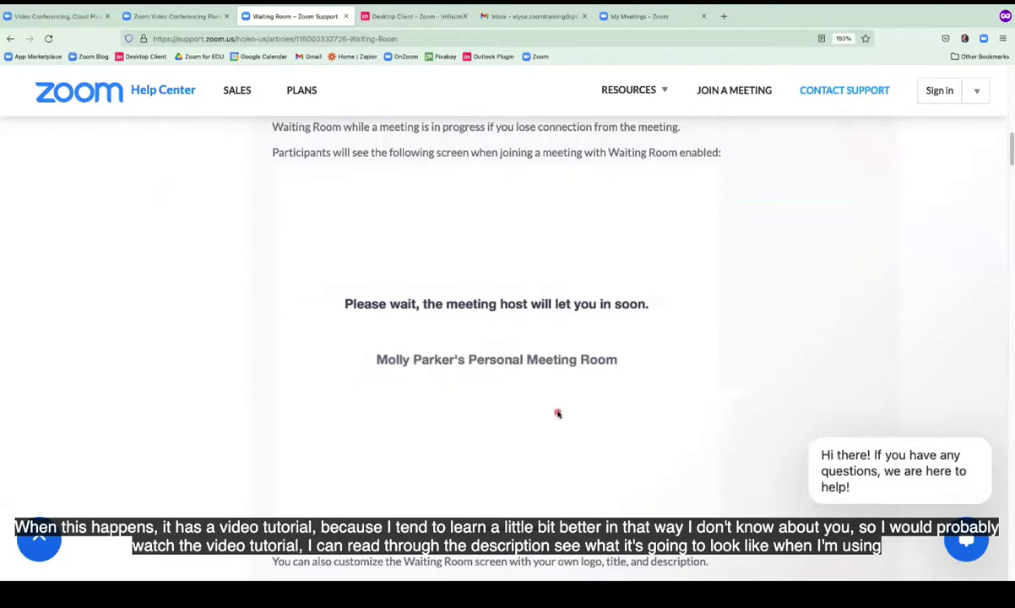
scroll(558, 413, down, 2)
scroll(558, 413, down, 3)
scroll(557, 413, down, 2)
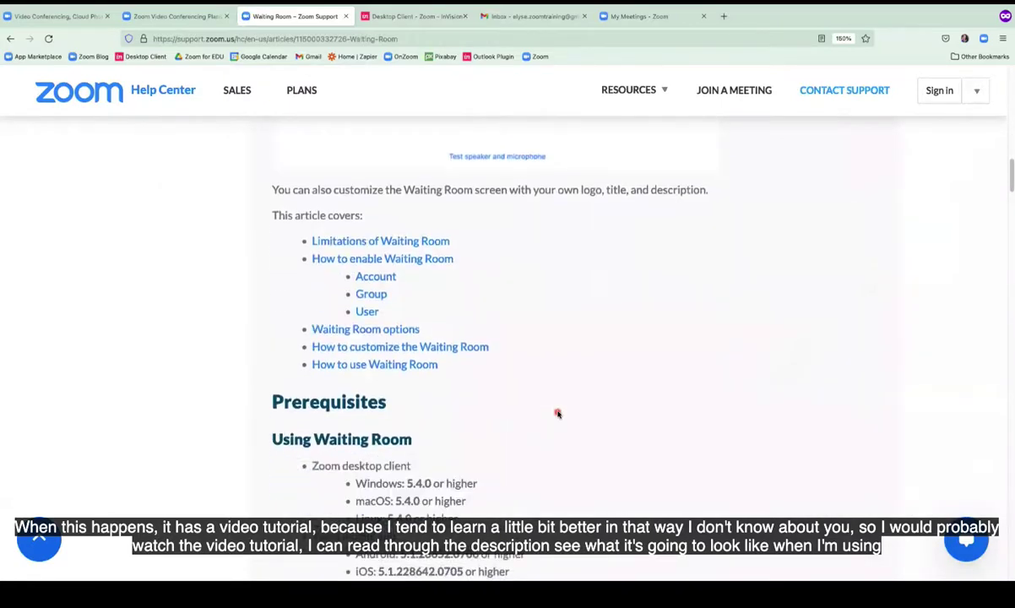
scroll(558, 413, down, 4)
scroll(558, 413, down, 1)
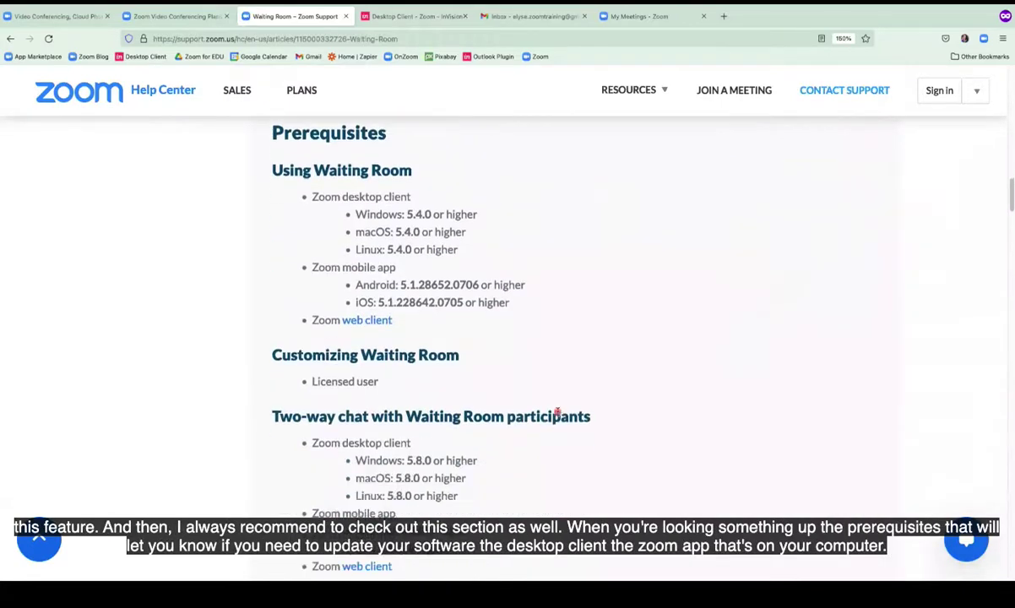
double_click(287, 132)
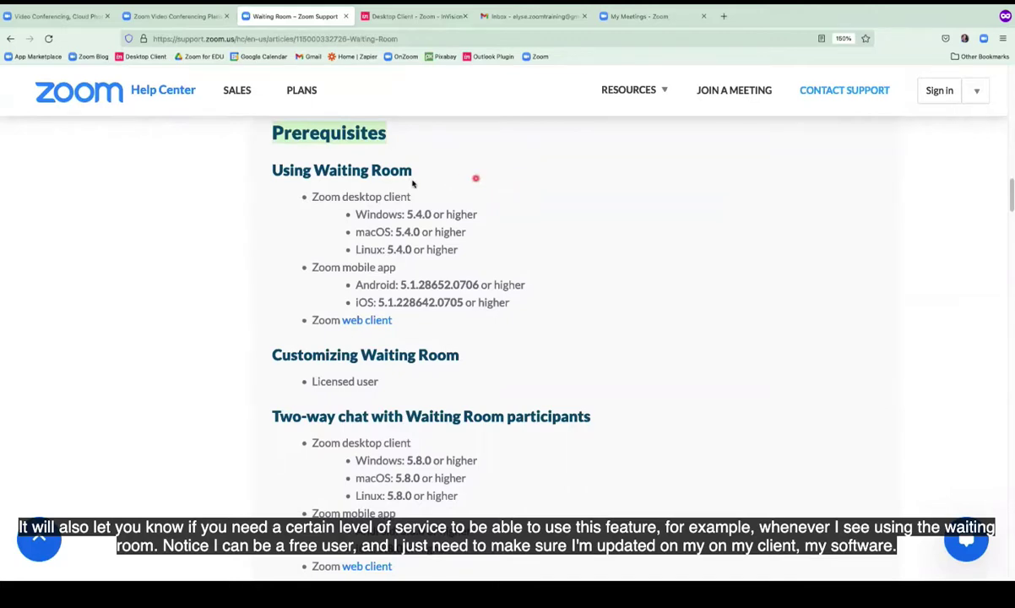
drag(272, 168, 415, 170)
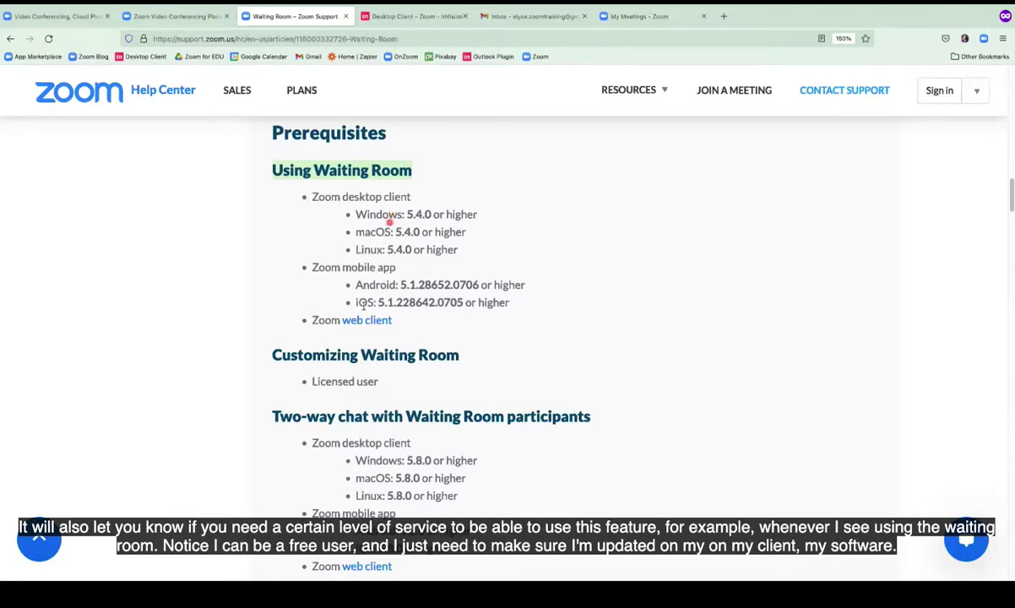
drag(274, 355, 460, 355)
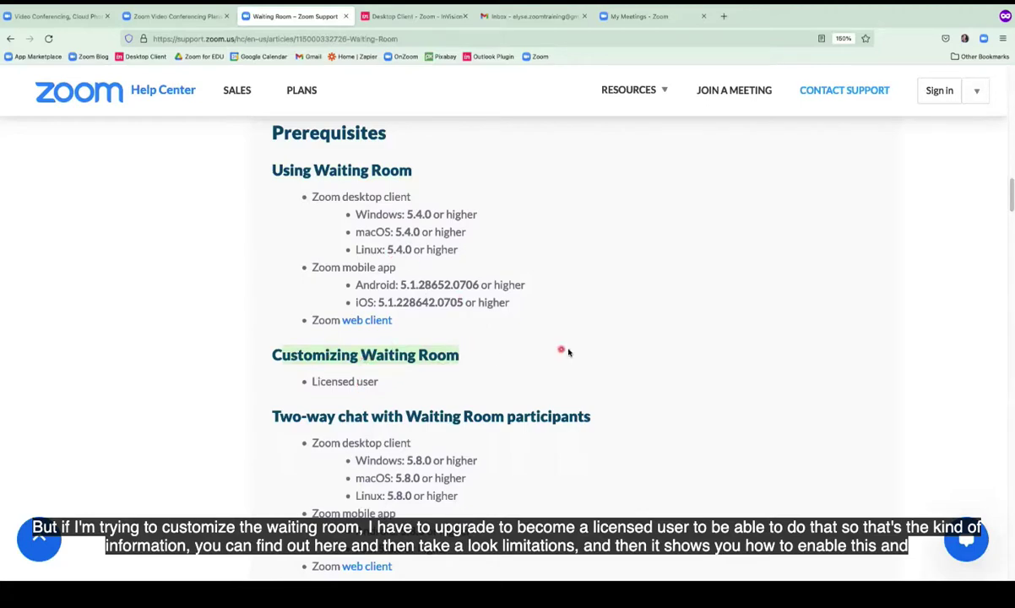
scroll(566, 349, down, 3)
scroll(569, 350, down, 8)
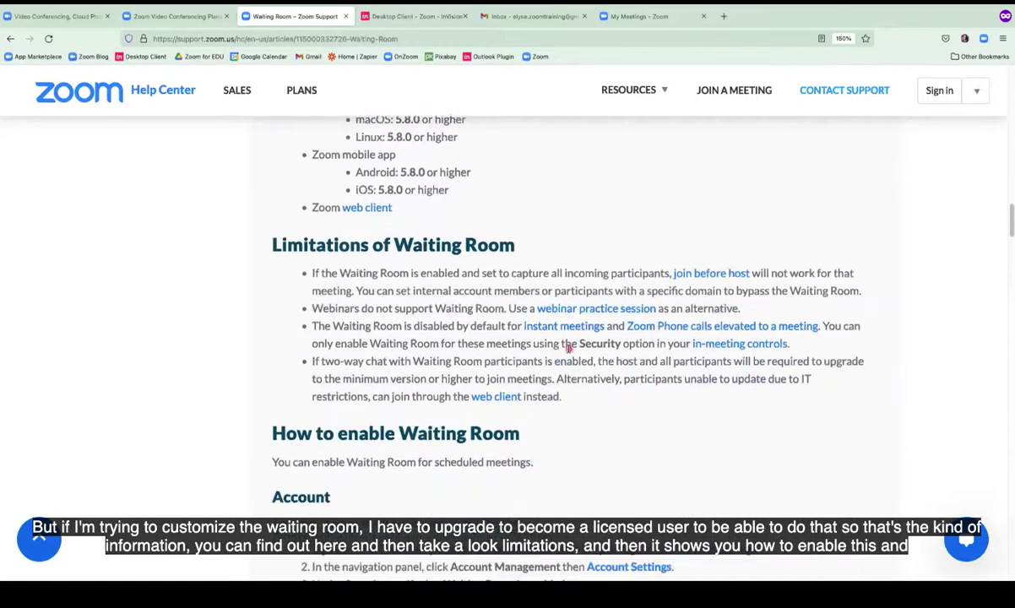
scroll(568, 351, down, 12)
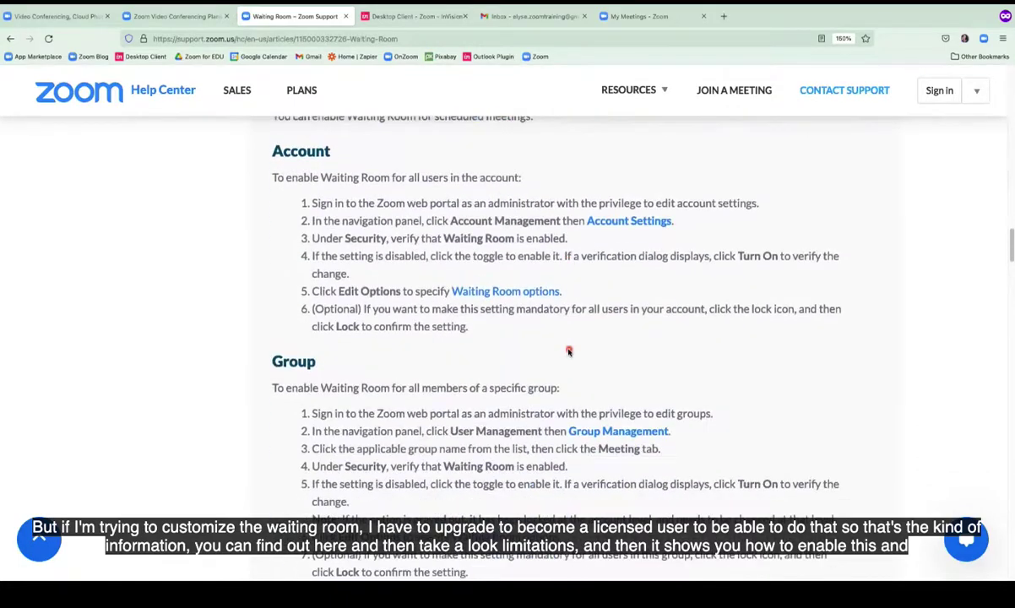
scroll(569, 350, down, 6)
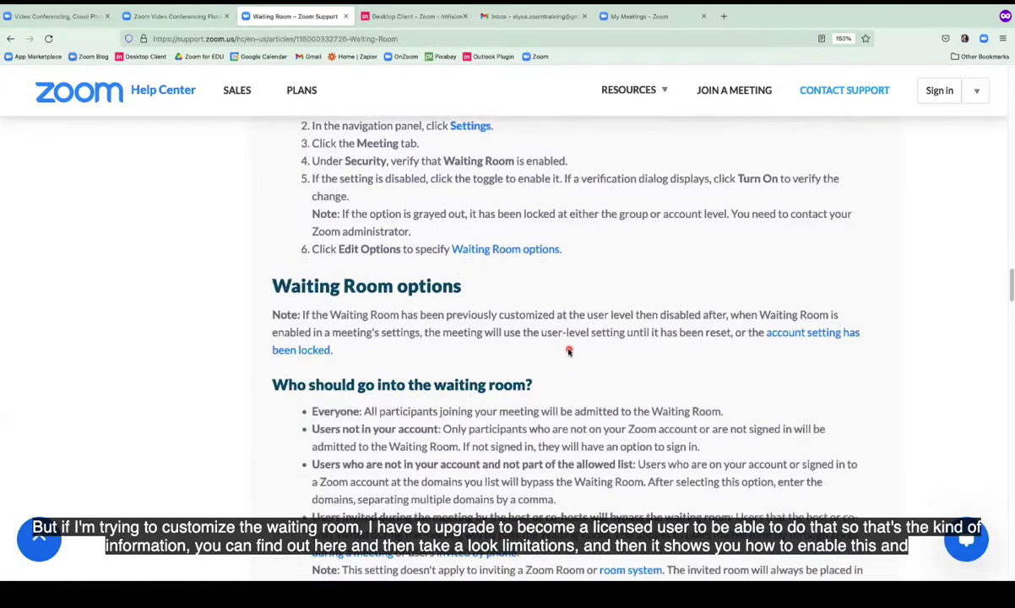
scroll(569, 350, up, 12)
scroll(569, 349, up, 4)
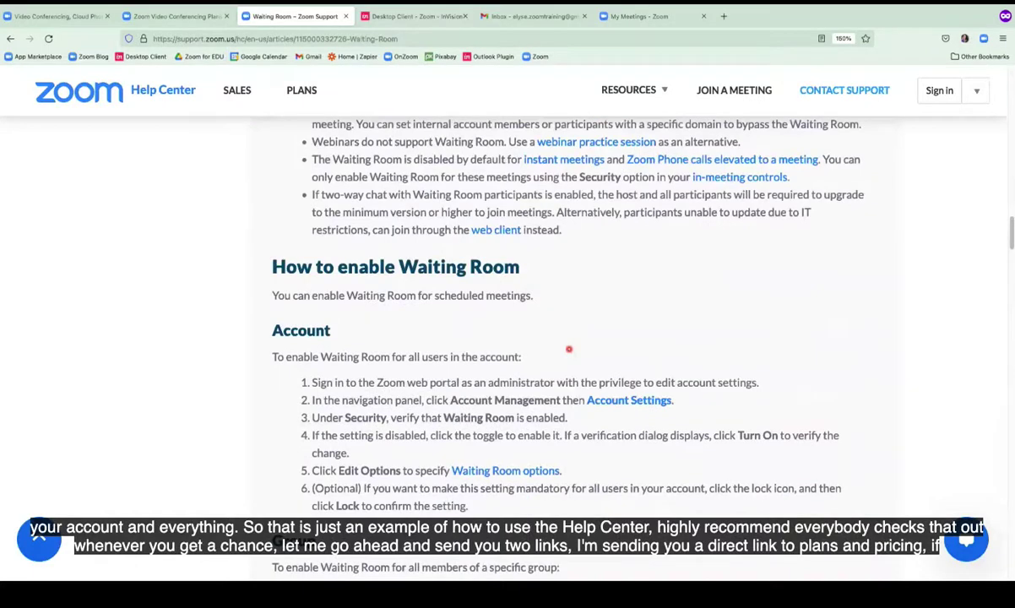
scroll(569, 348, up, 20)
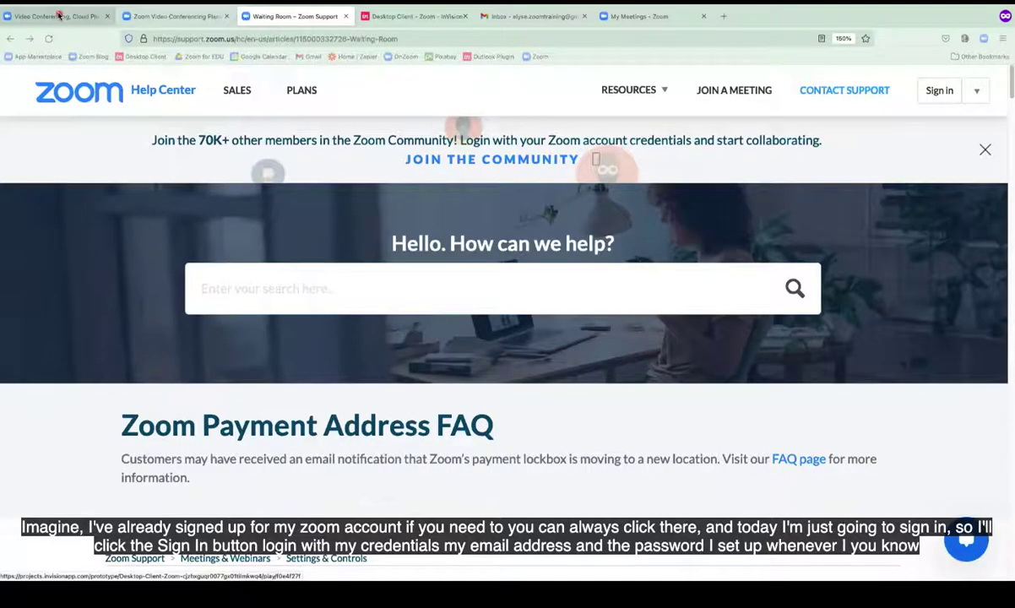
Switch to the zoom.us homepage, then to the 'My Meetings - Zoom' portal listing upcoming meetings.
click(59, 16)
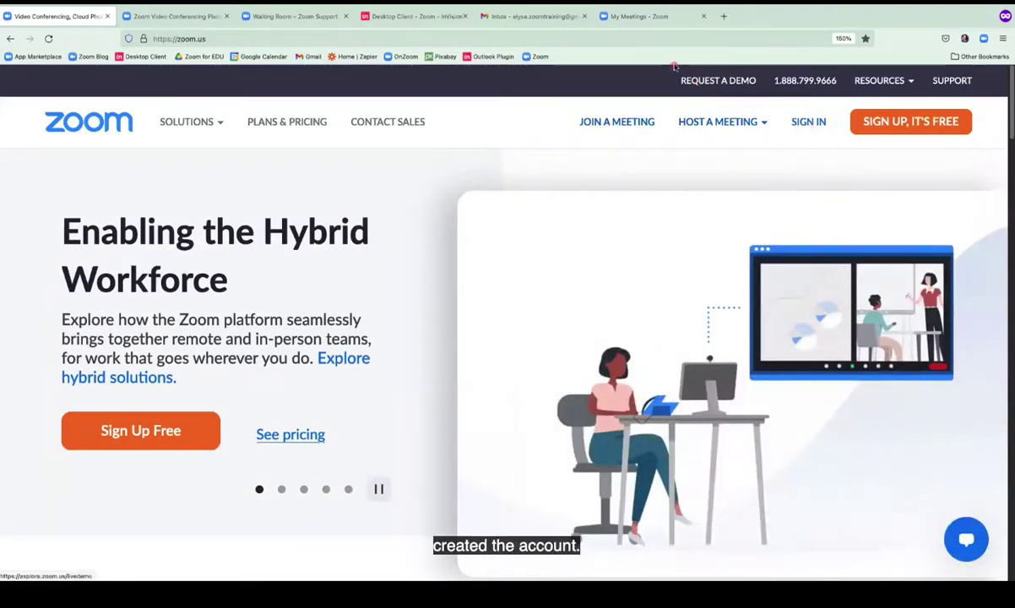
click(641, 16)
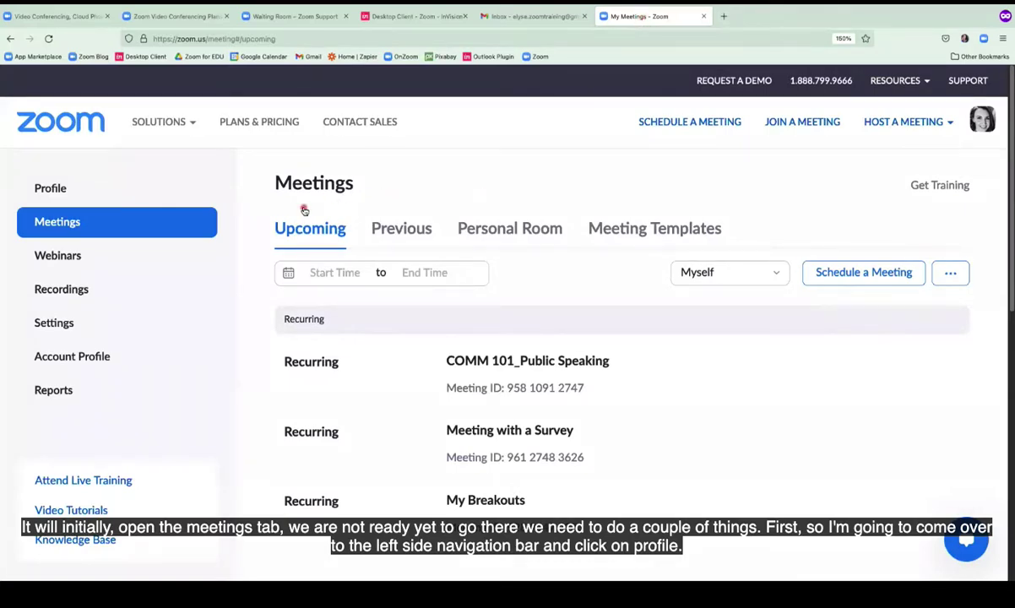
Open the portal's Profile page showing the profile picture, department and location.
click(46, 190)
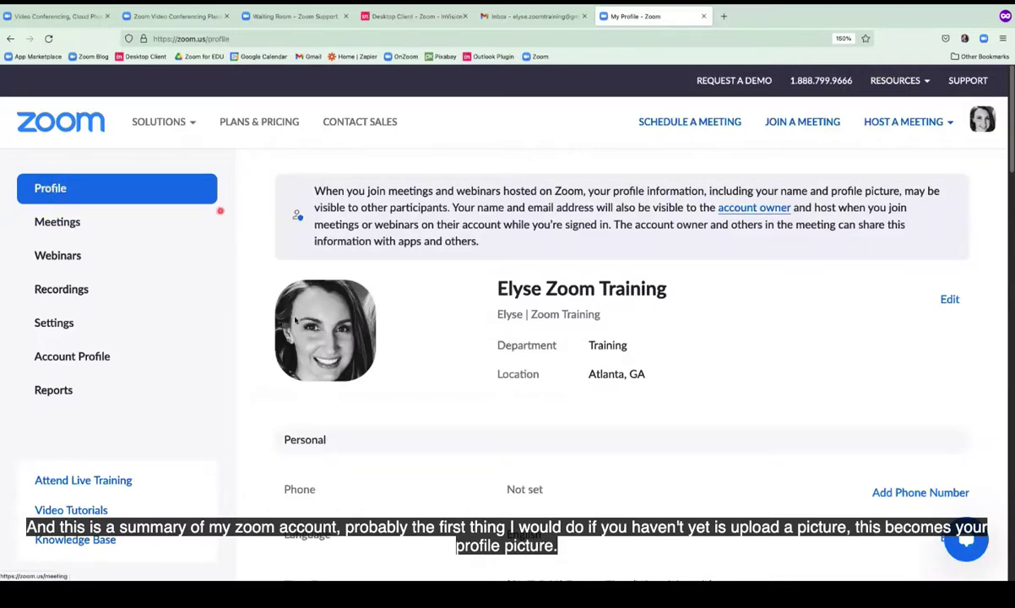
mouse_move(309, 361)
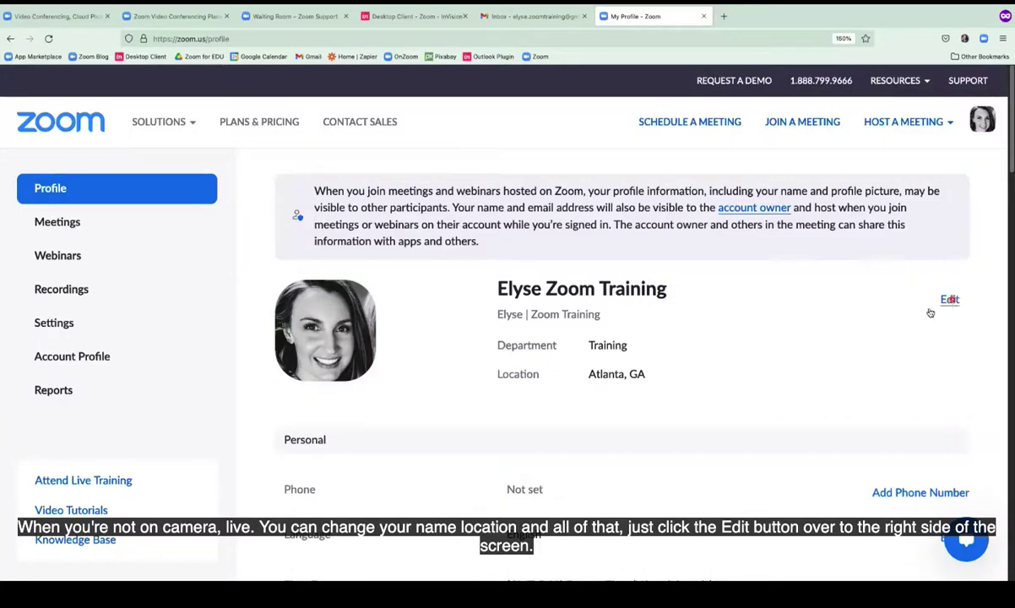
scroll(769, 328, down, 3)
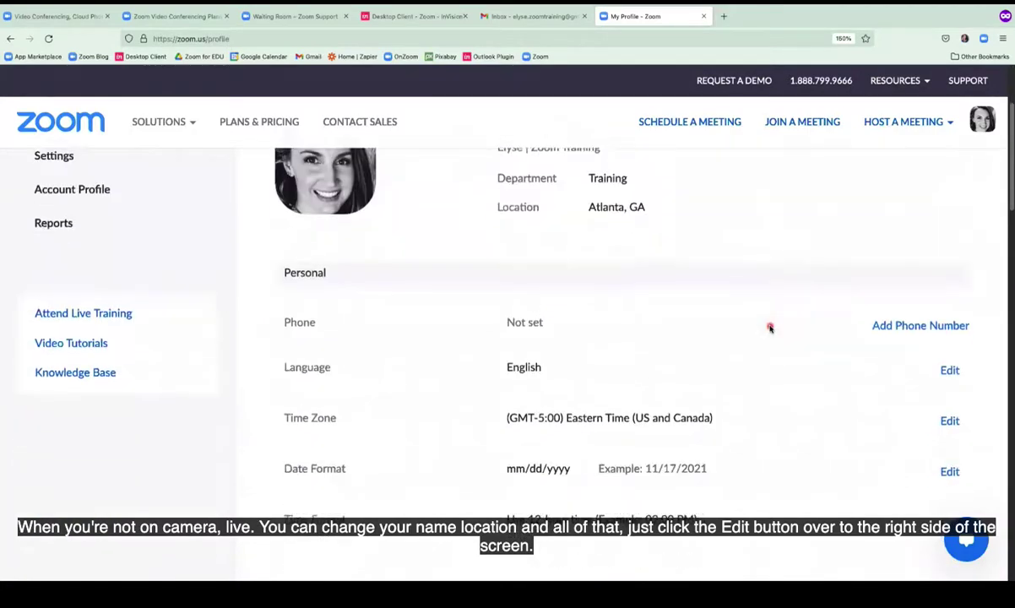
scroll(683, 331, up, 1)
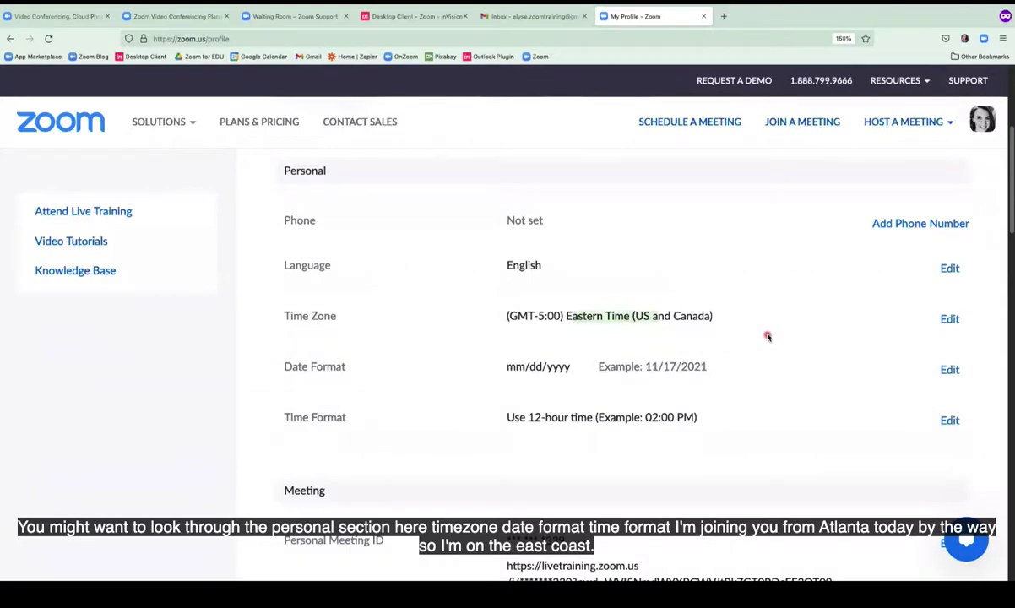
scroll(767, 336, down, 5)
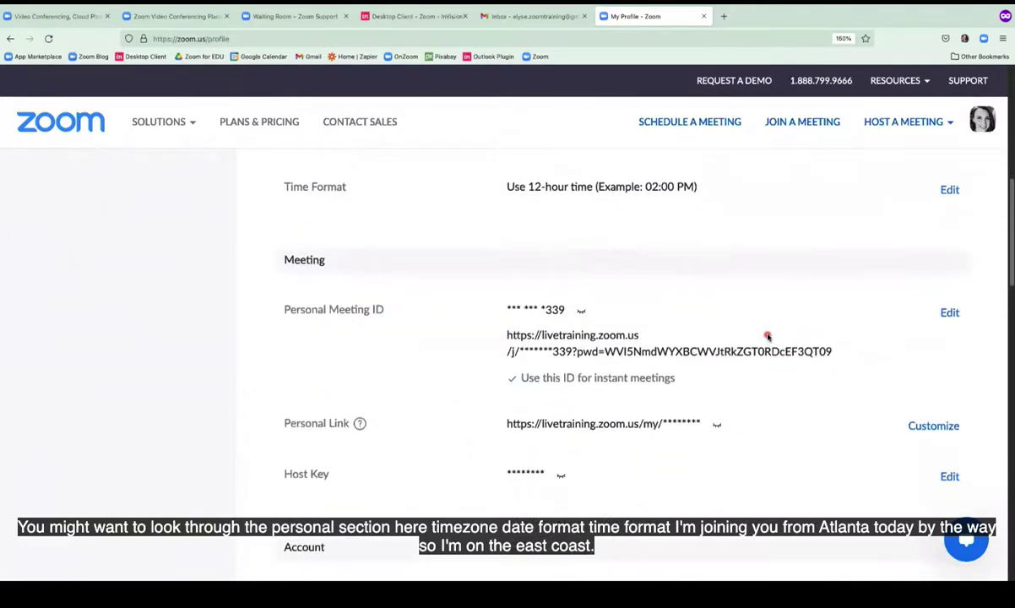
scroll(767, 337, down, 2)
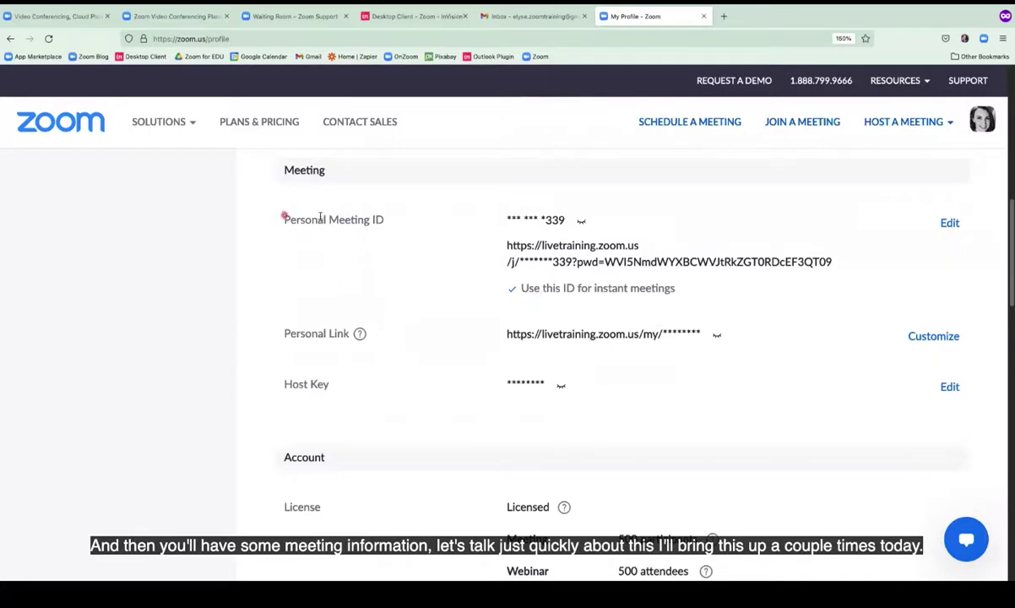
drag(320, 218, 431, 235)
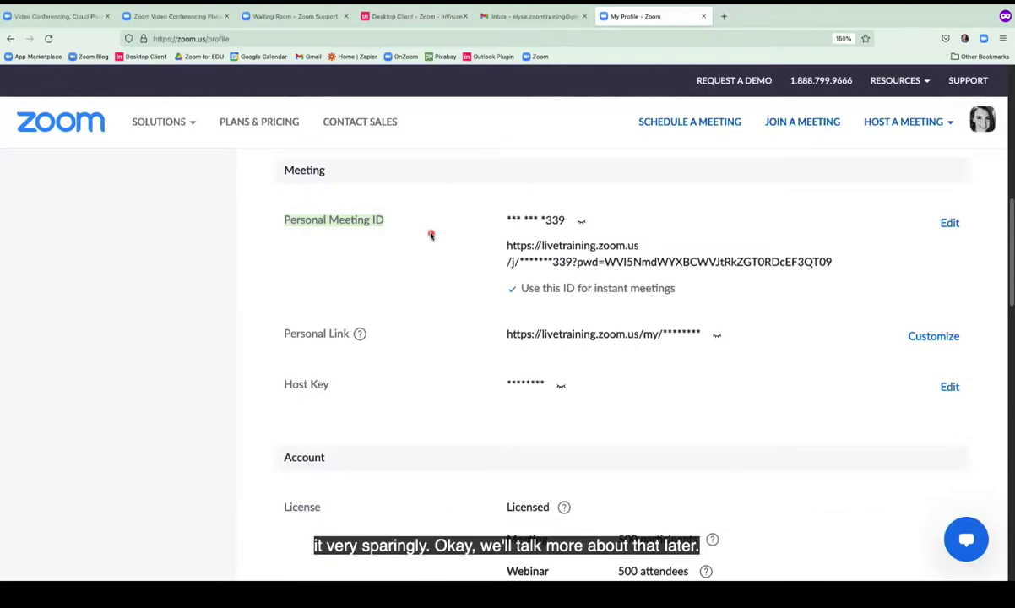
scroll(431, 235, down, 5)
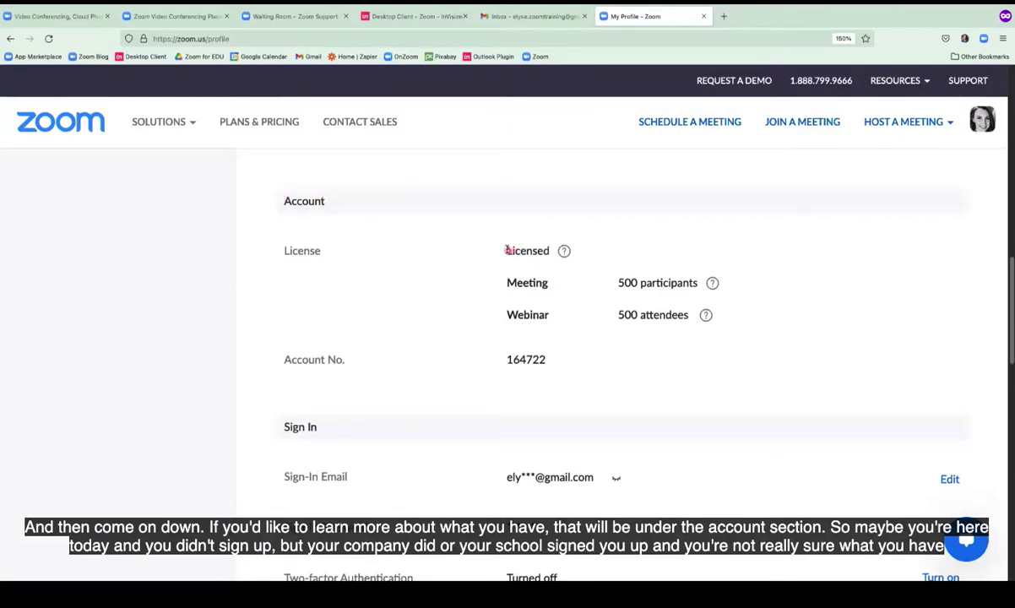
drag(494, 250, 559, 254)
mouse_move(559, 254)
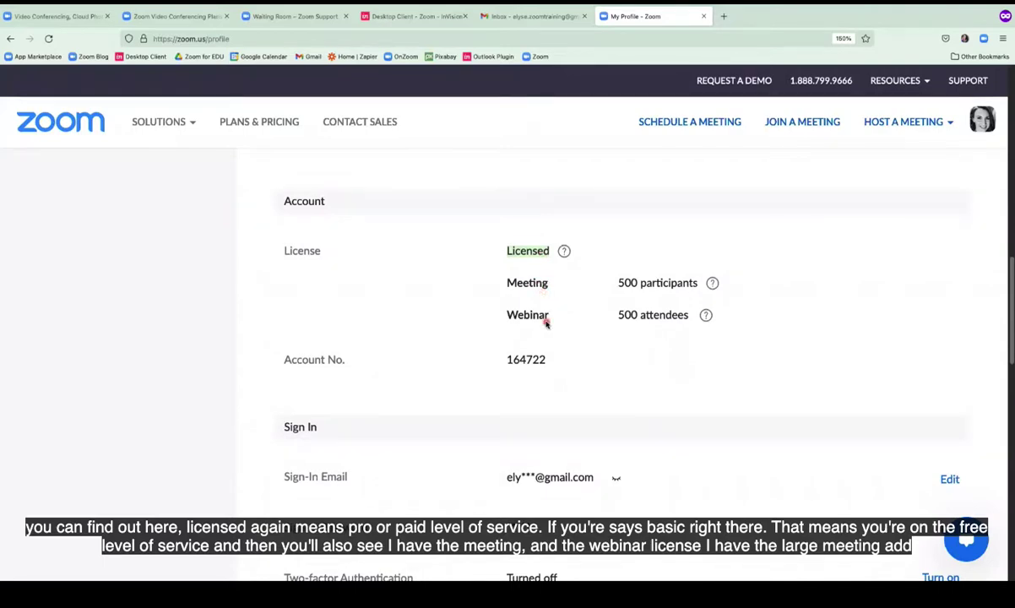
drag(620, 282, 691, 282)
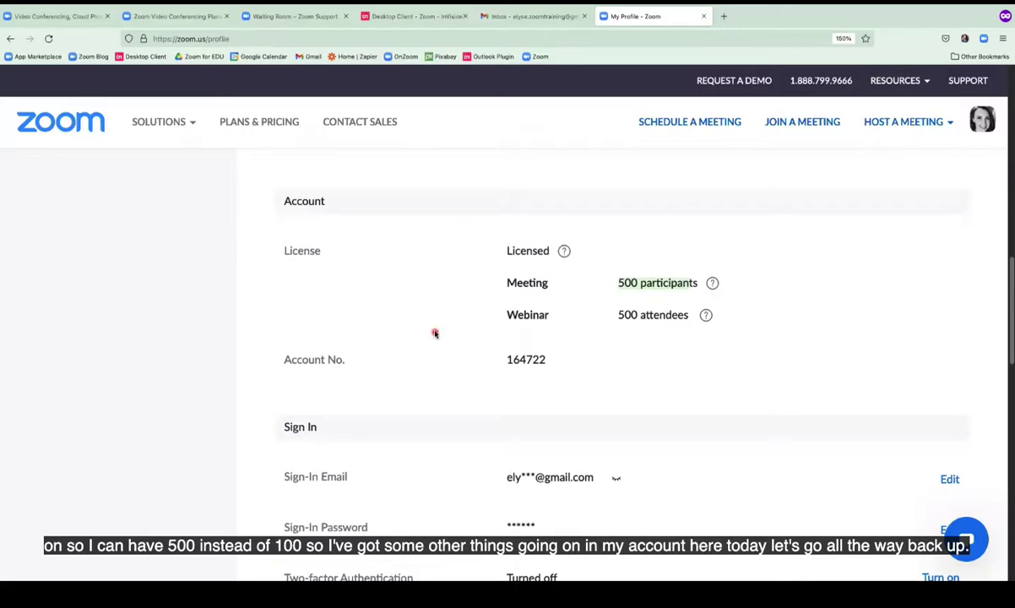
scroll(435, 332, up, 10)
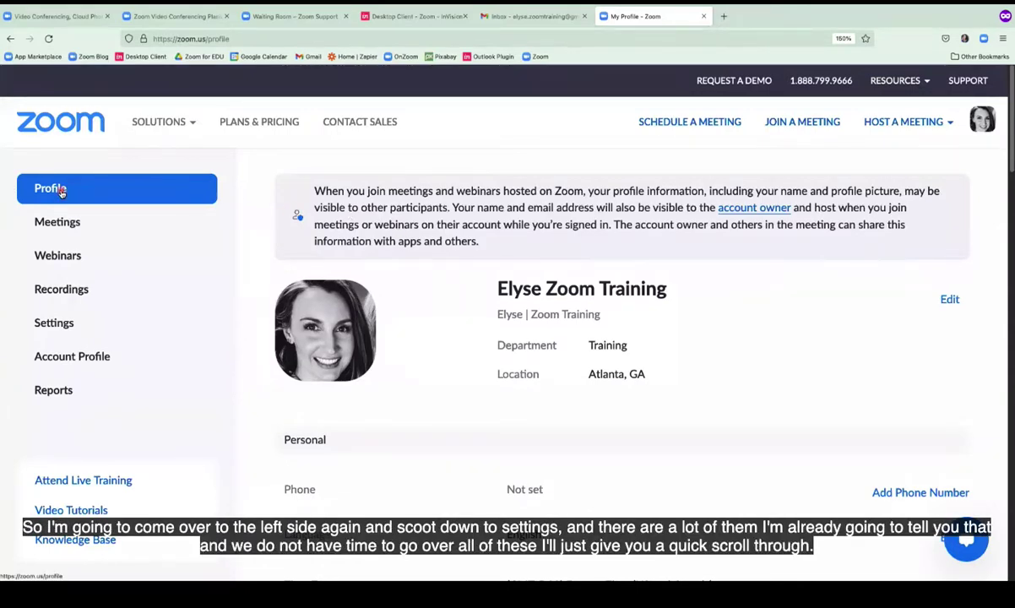
Open Settings, scroll through the Meeting security options, and jump back to the top with Home.
click(52, 323)
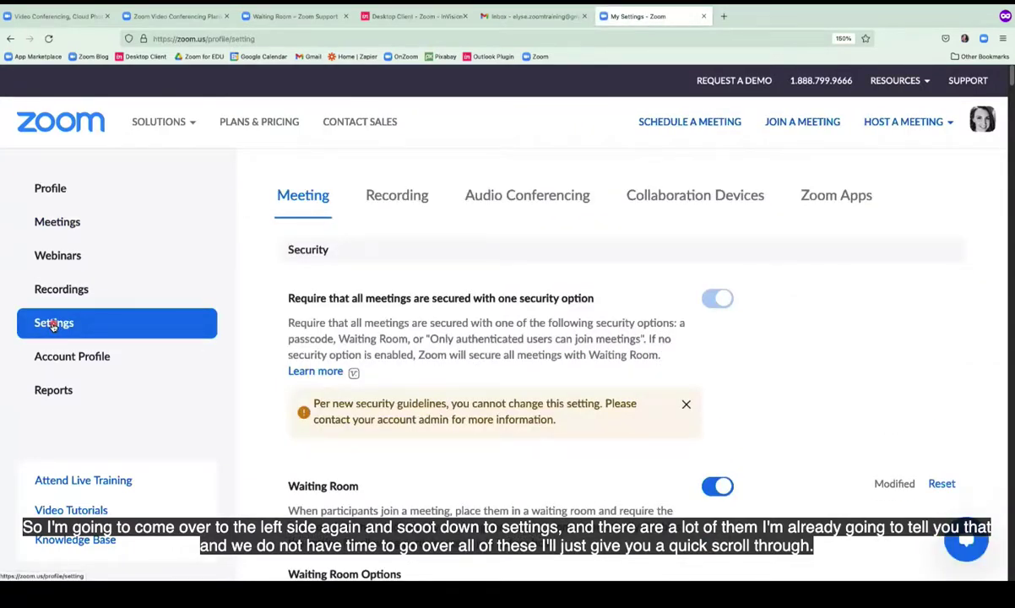
scroll(53, 324, down, 20)
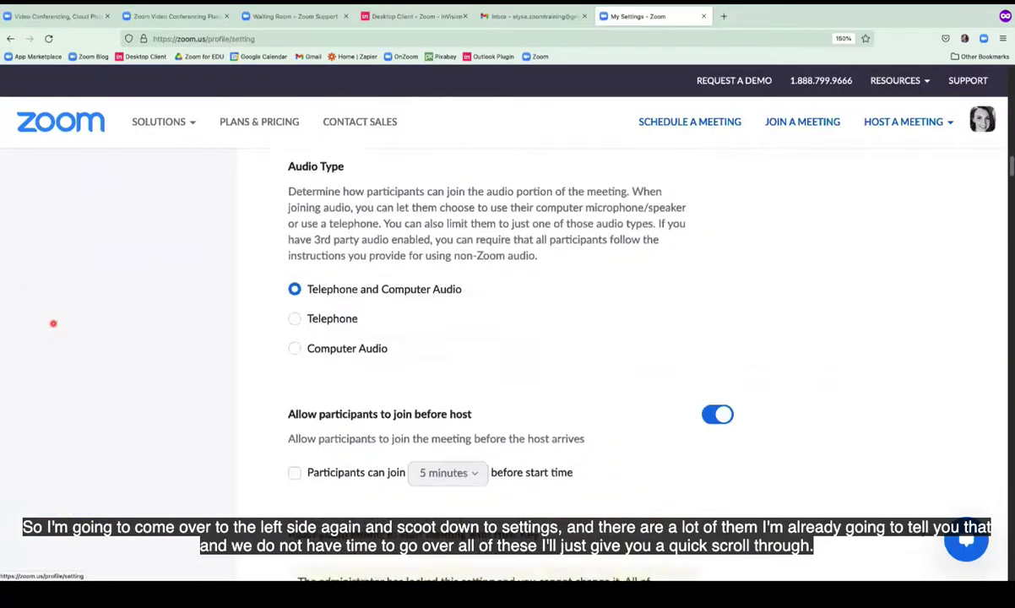
scroll(53, 323, down, 20)
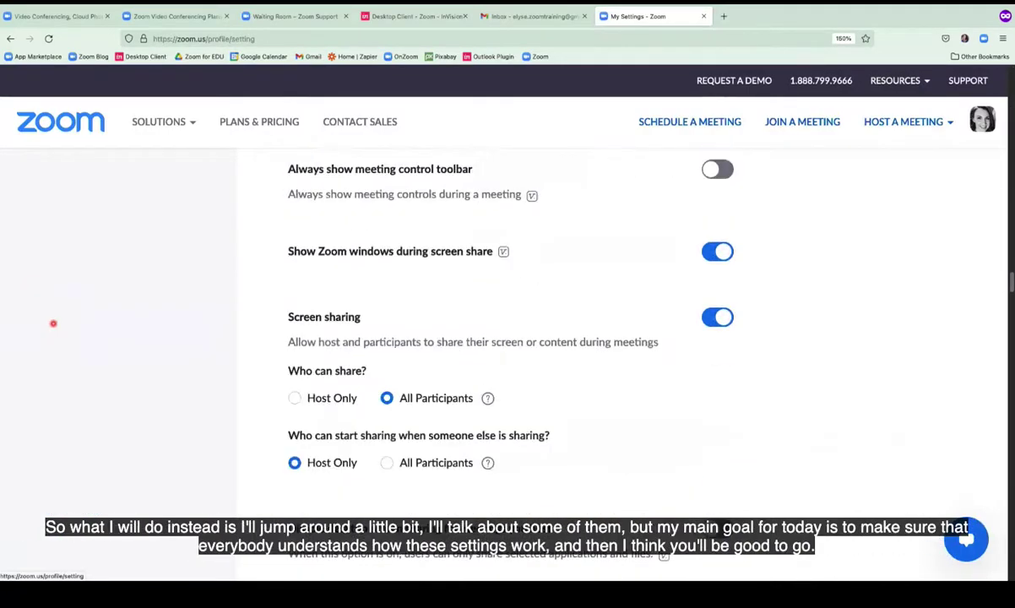
scroll(53, 324, down, 20)
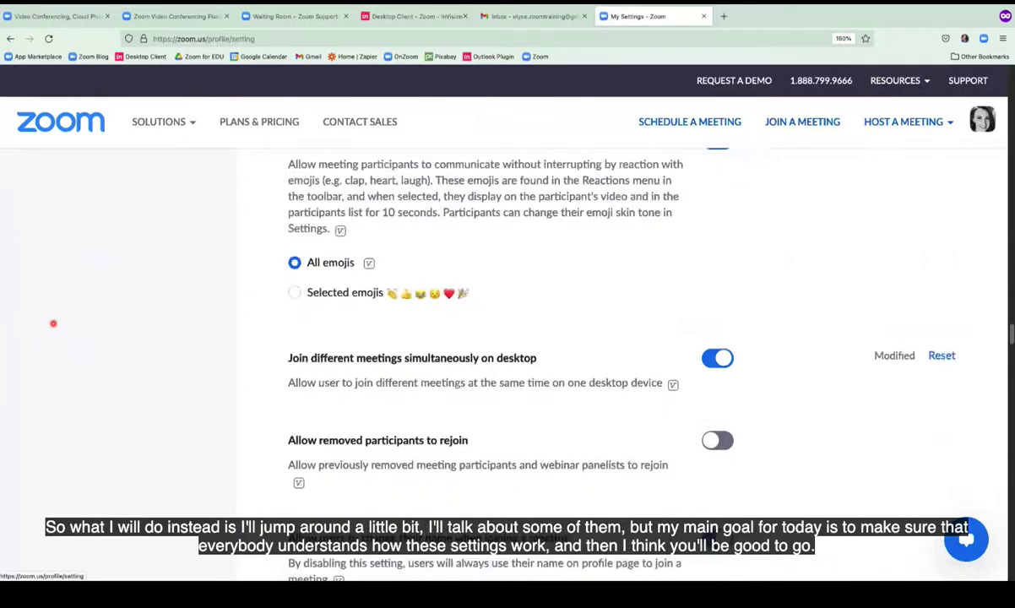
scroll(53, 323, up, 20)
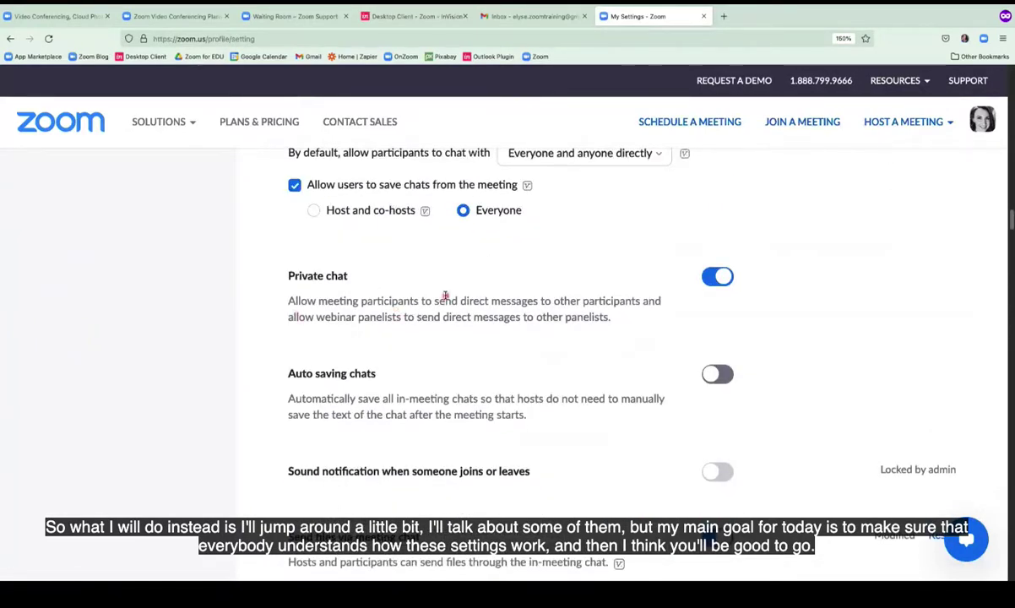
key(Home)
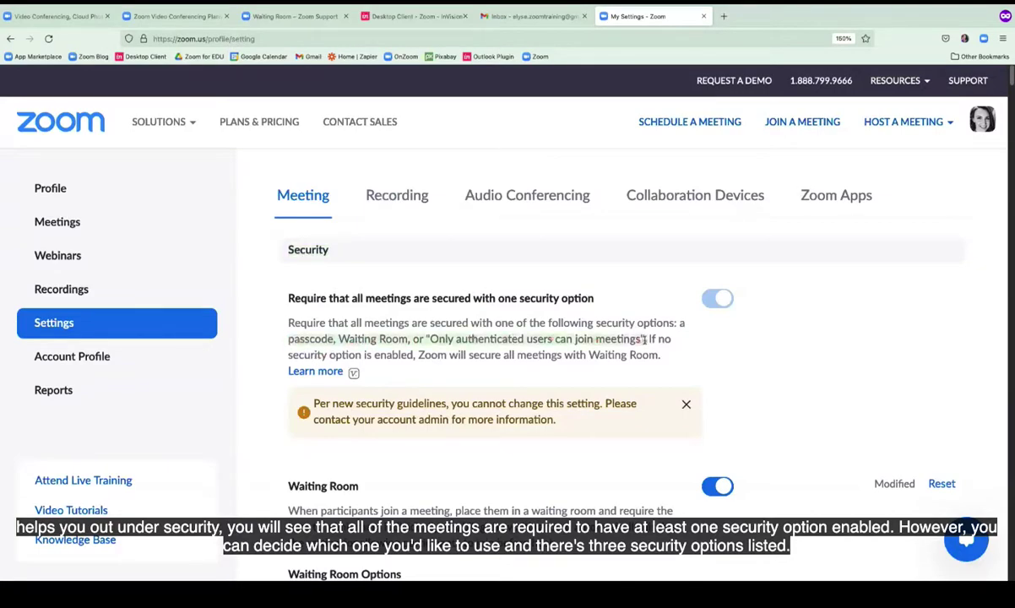
scroll(640, 364, down, 2)
scroll(640, 368, down, 1)
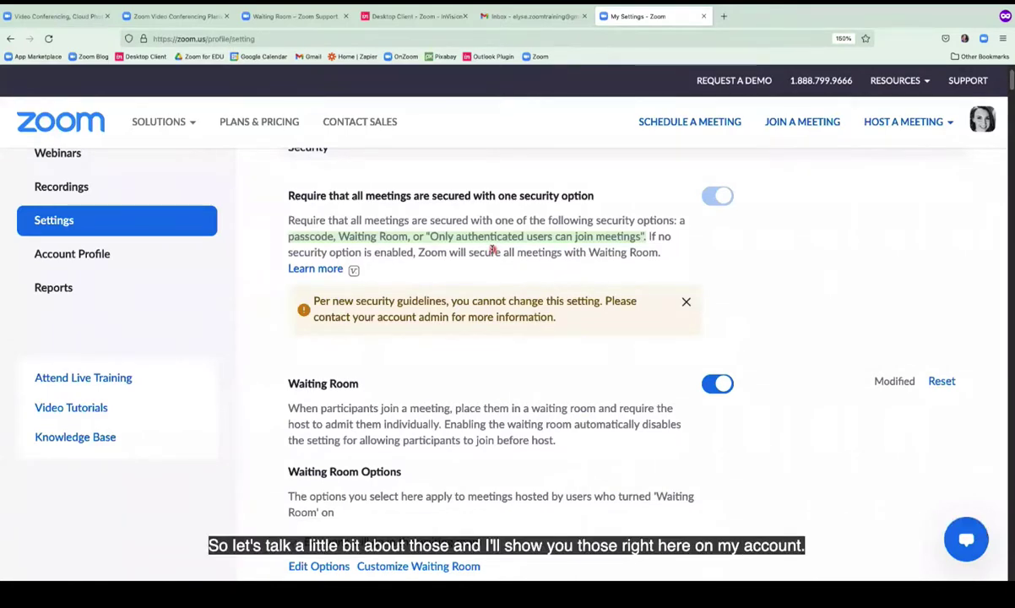
scroll(493, 251, down, 3)
scroll(494, 251, down, 2)
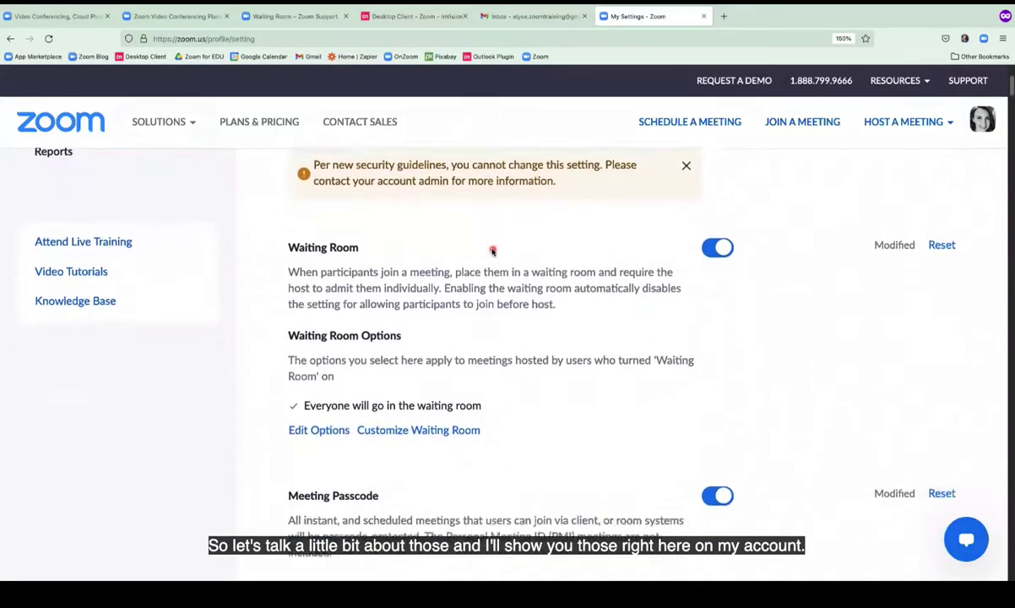
scroll(492, 247, down, 1)
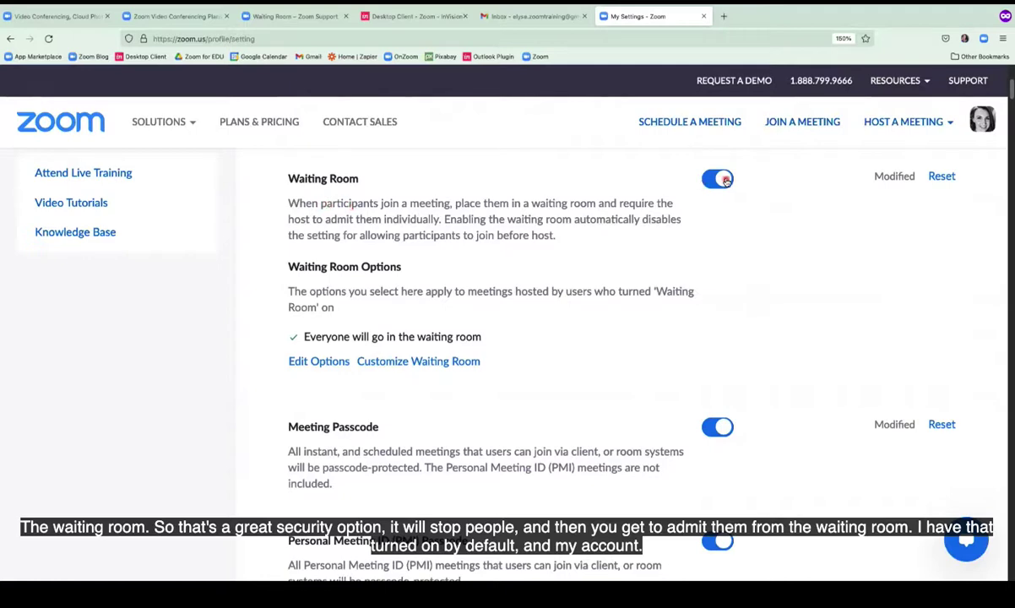
scroll(658, 333, down, 2)
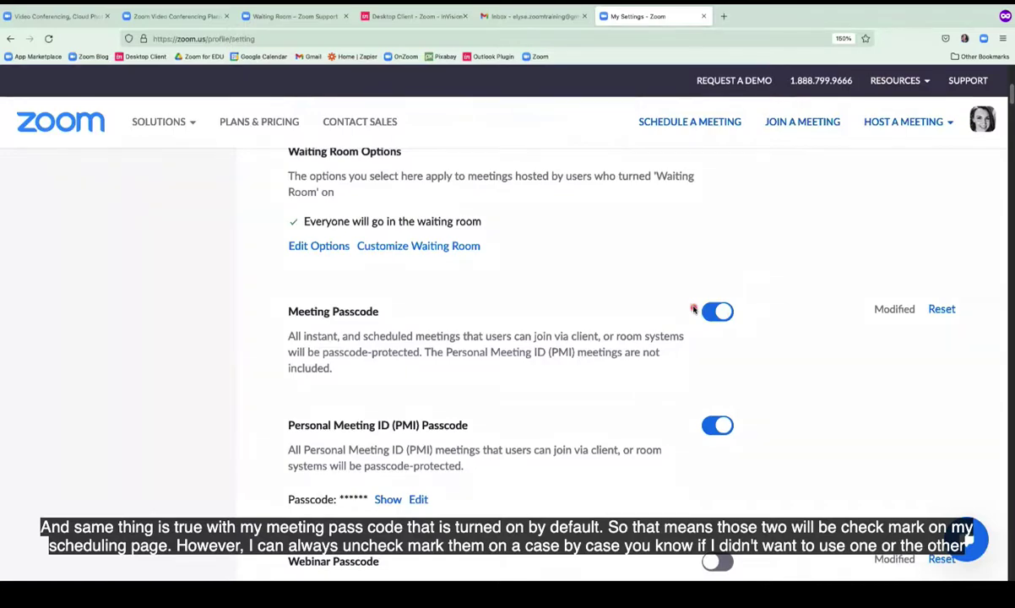
scroll(693, 309, down, 3)
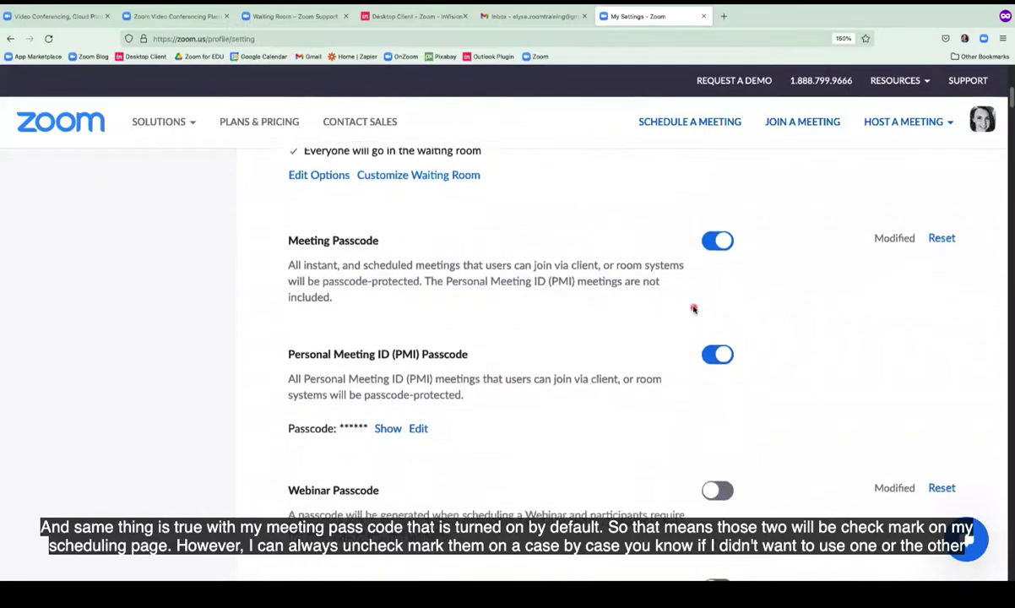
scroll(694, 309, down, 8)
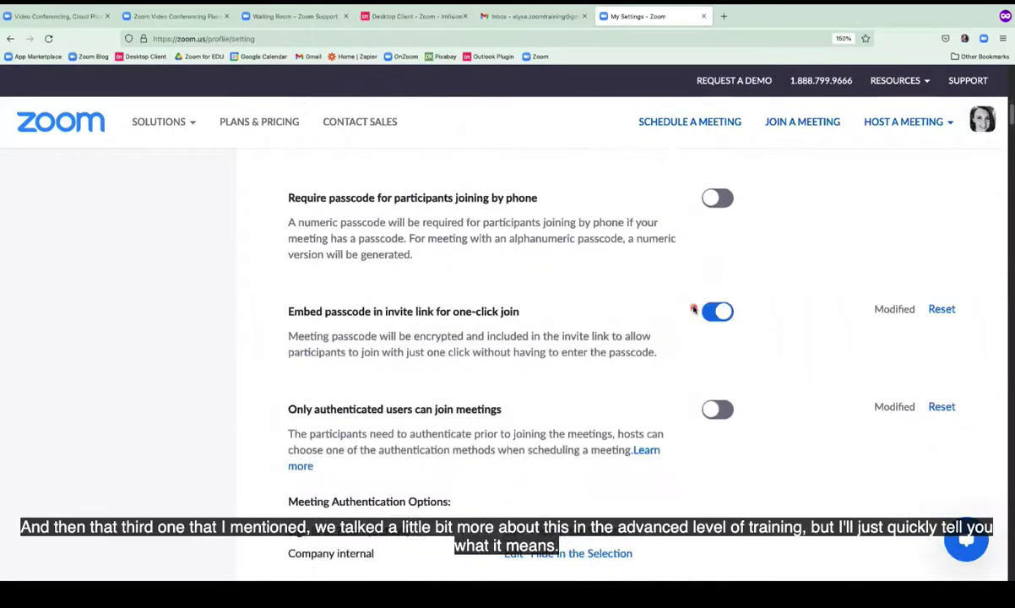
scroll(694, 310, down, 4)
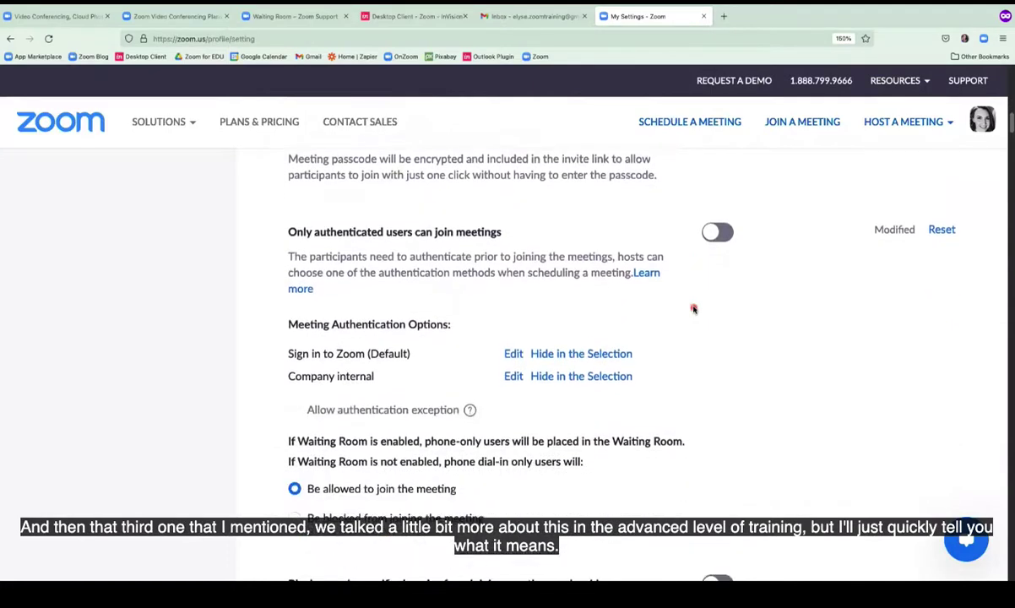
scroll(693, 309, down, 1)
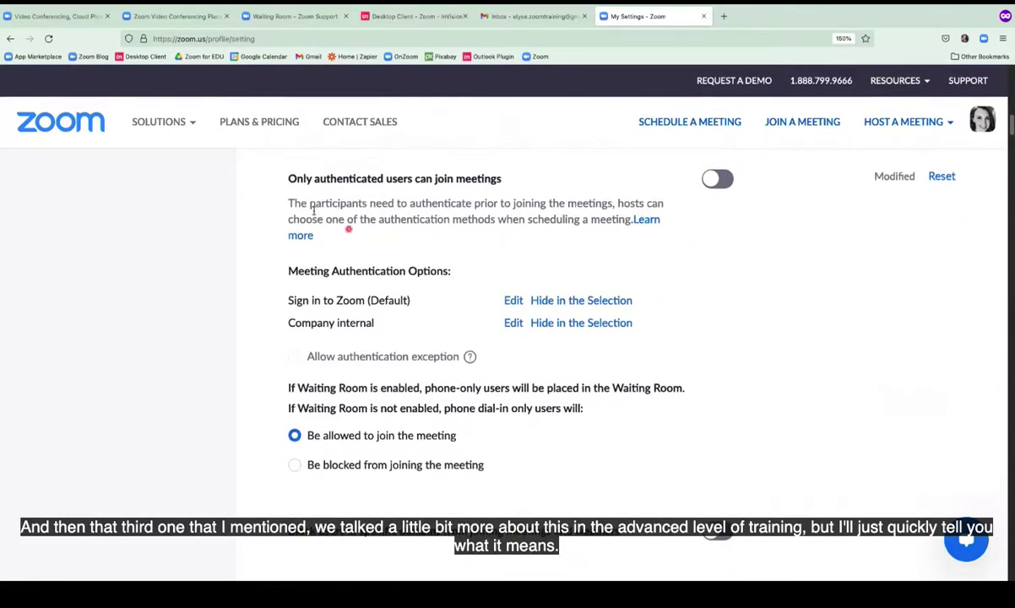
drag(288, 179, 503, 180)
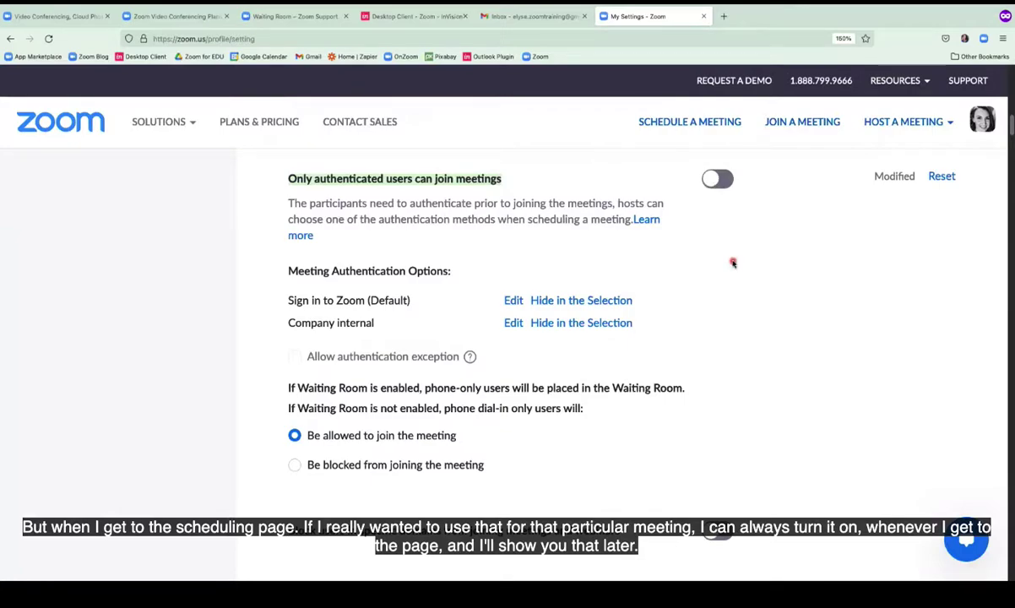
scroll(732, 261, down, 3)
scroll(732, 262, down, 4)
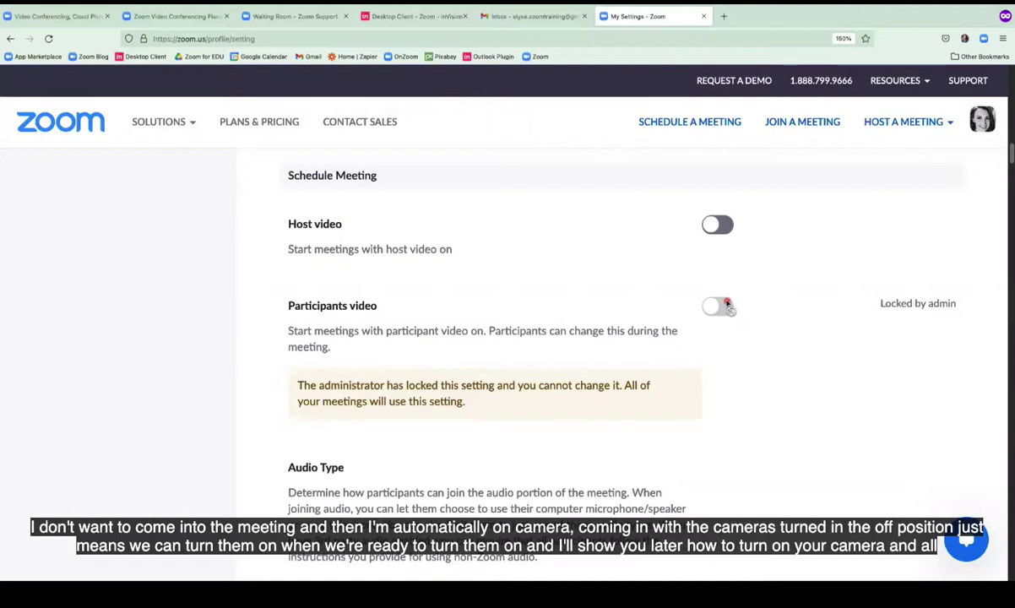
scroll(726, 304, down, 5)
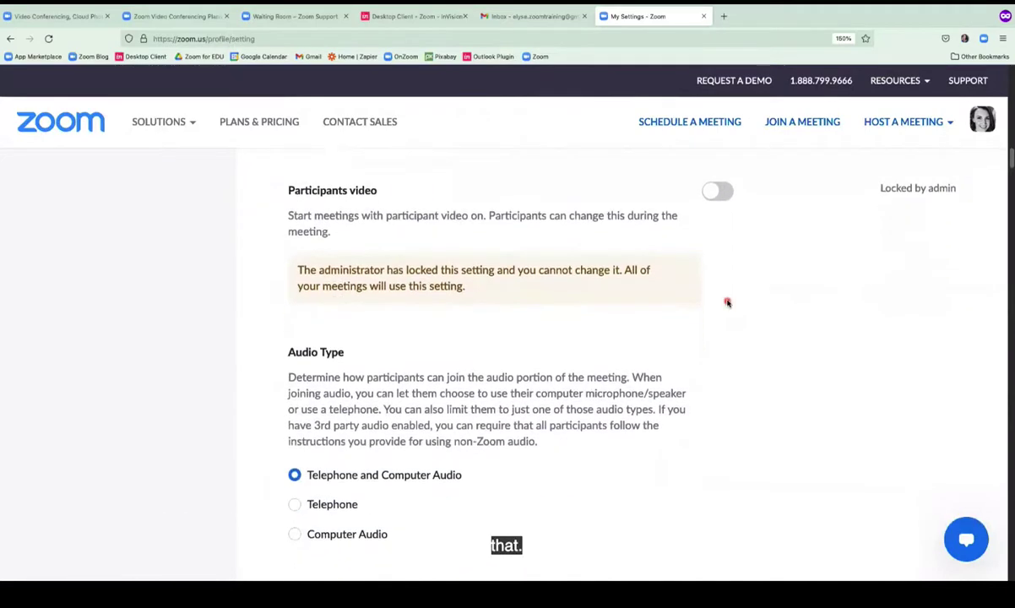
scroll(727, 302, down, 6)
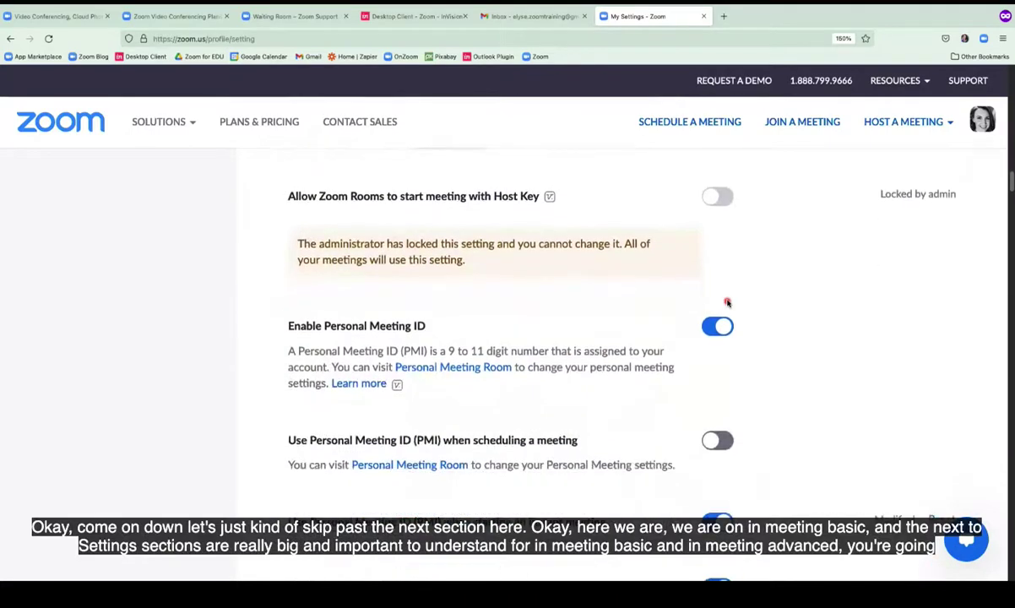
scroll(728, 302, down, 8)
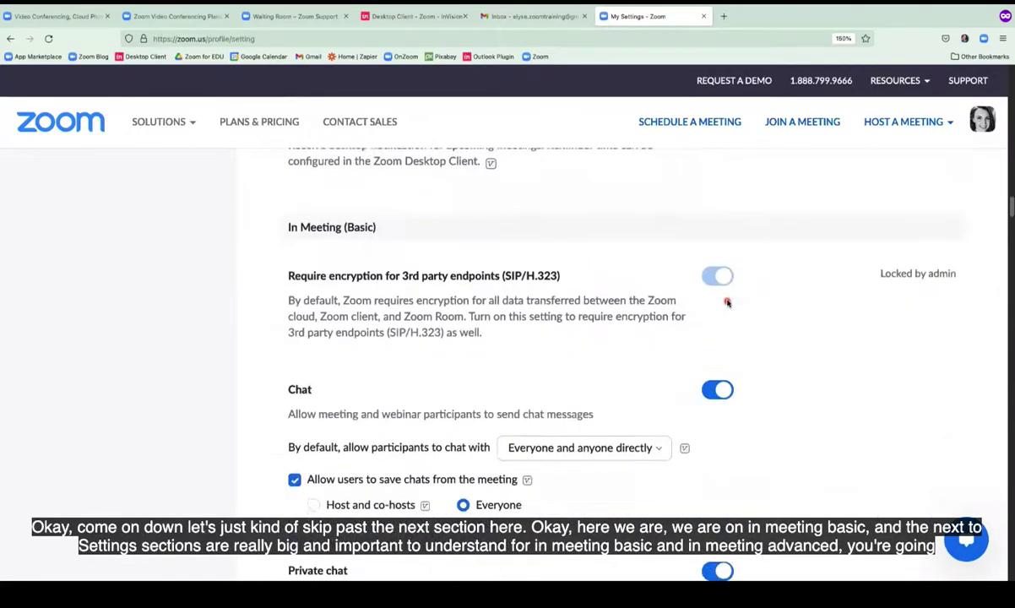
scroll(727, 303, down, 1)
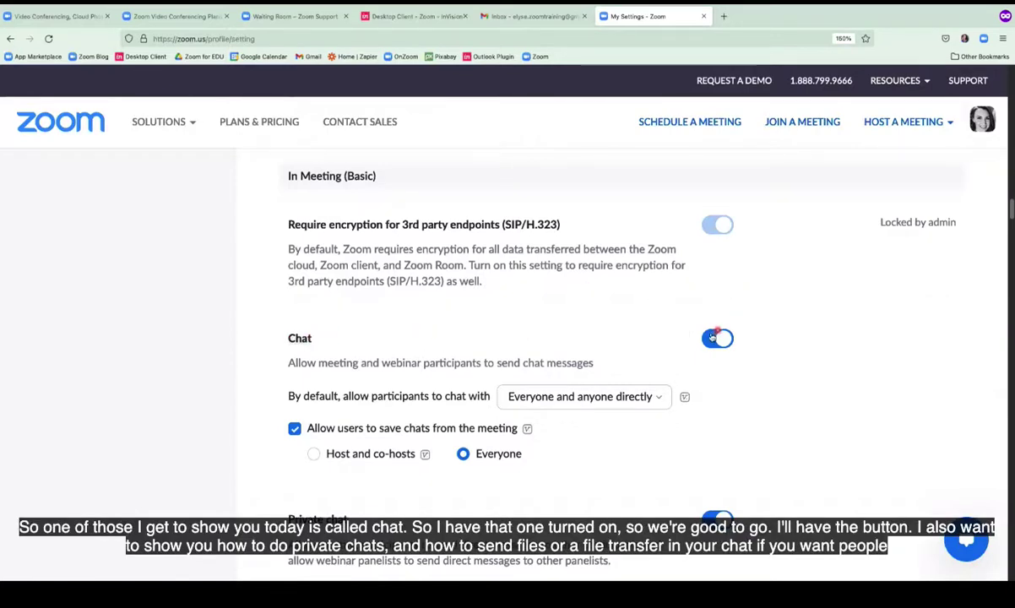
scroll(725, 341, down, 5)
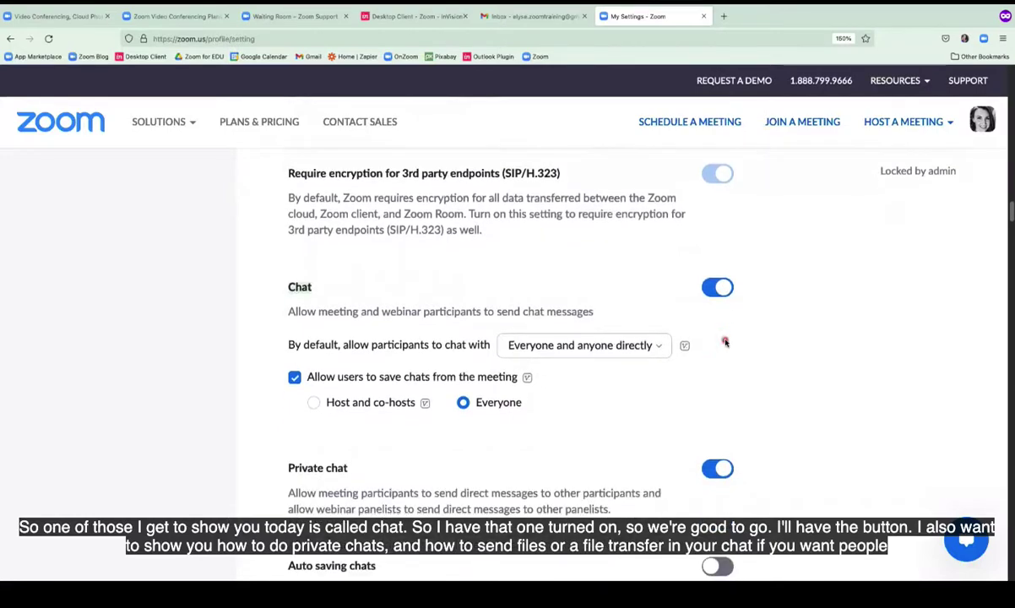
scroll(725, 341, down, 2)
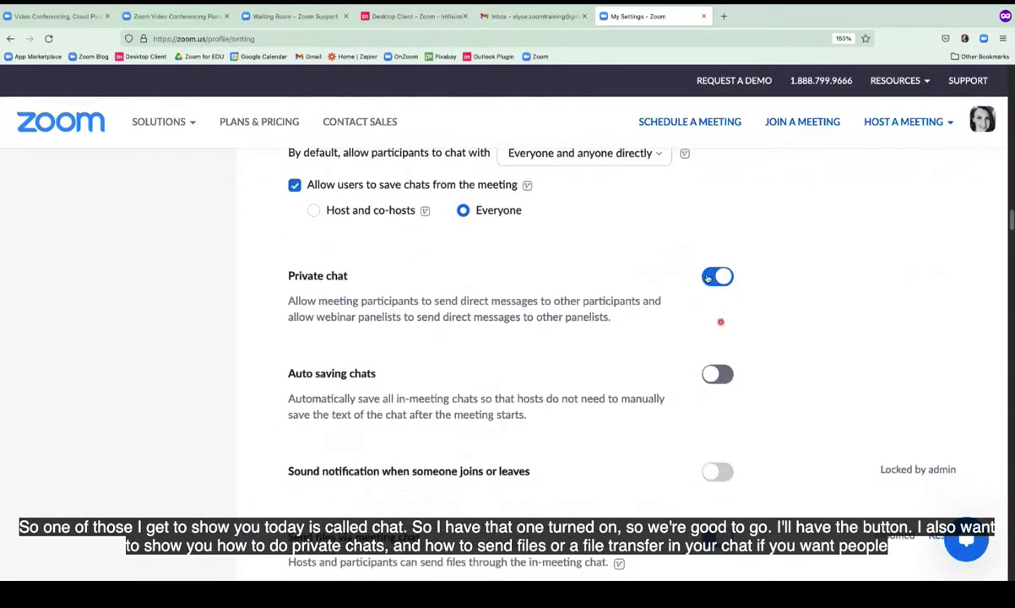
scroll(730, 279, down, 8)
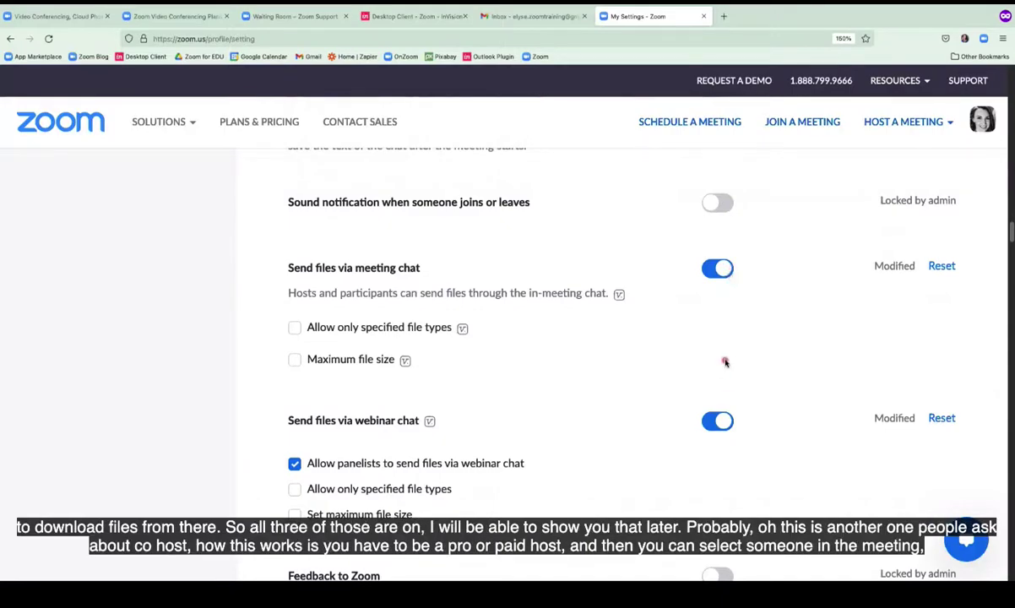
scroll(725, 362, down, 10)
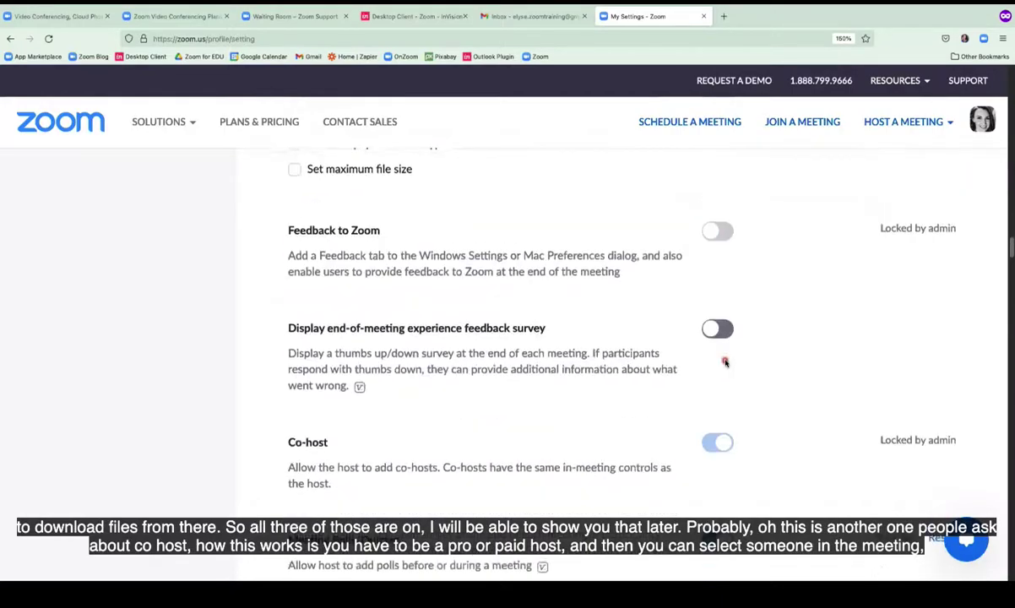
scroll(725, 361, down, 3)
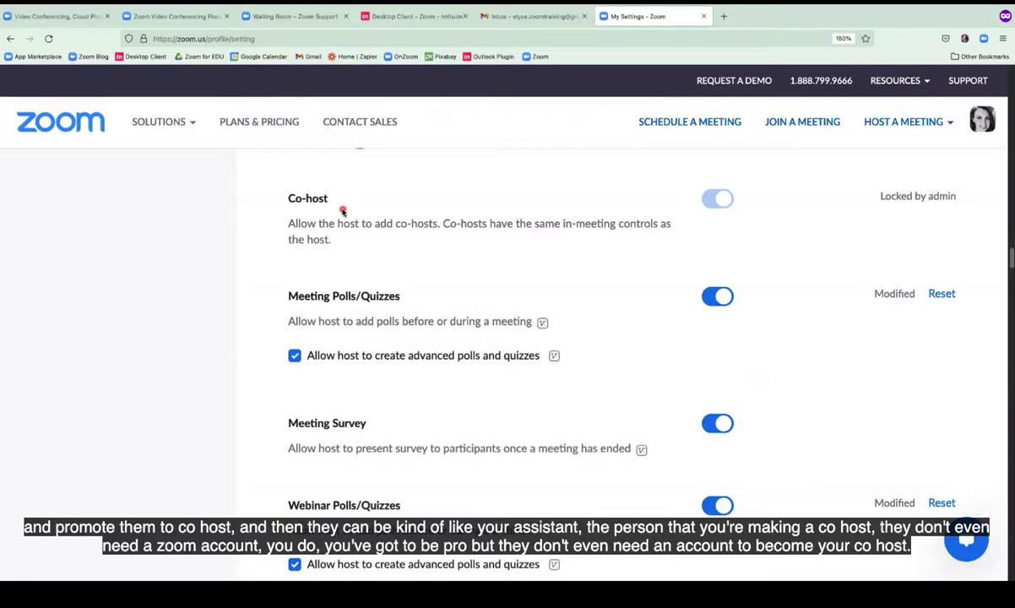
scroll(523, 274, down, 2)
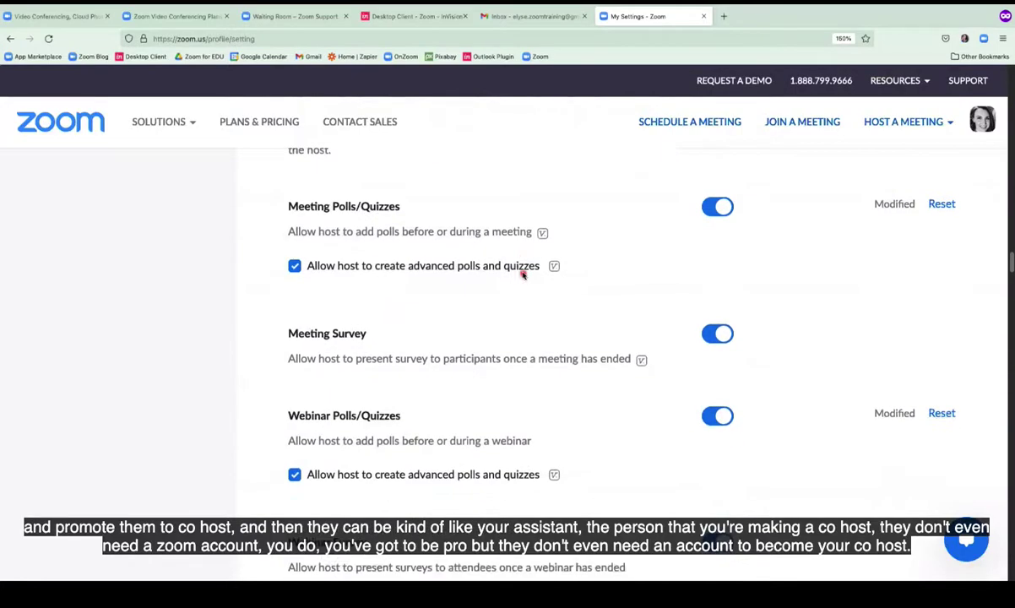
scroll(523, 275, down, 8)
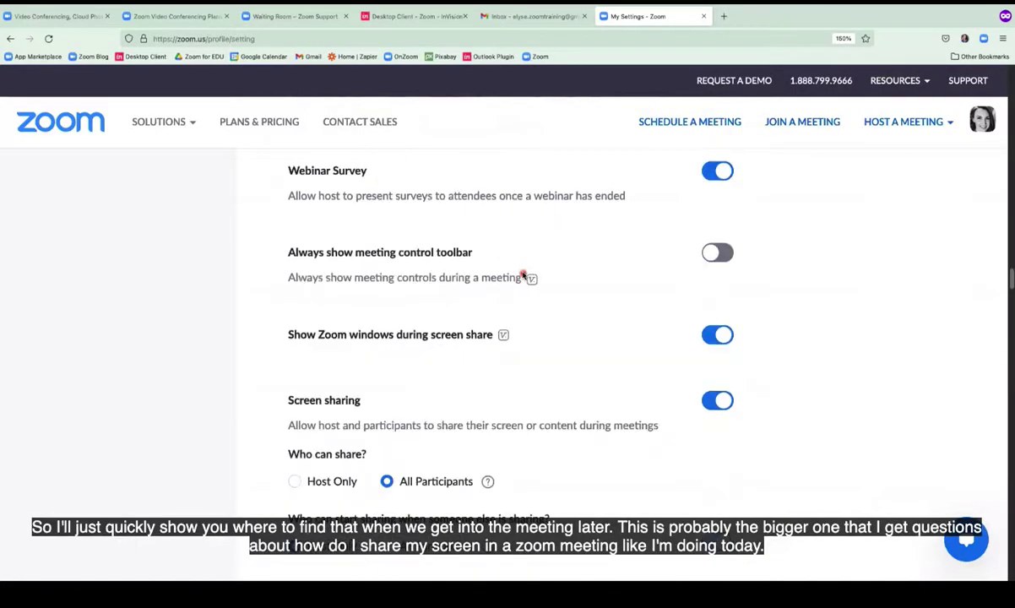
scroll(523, 275, down, 5)
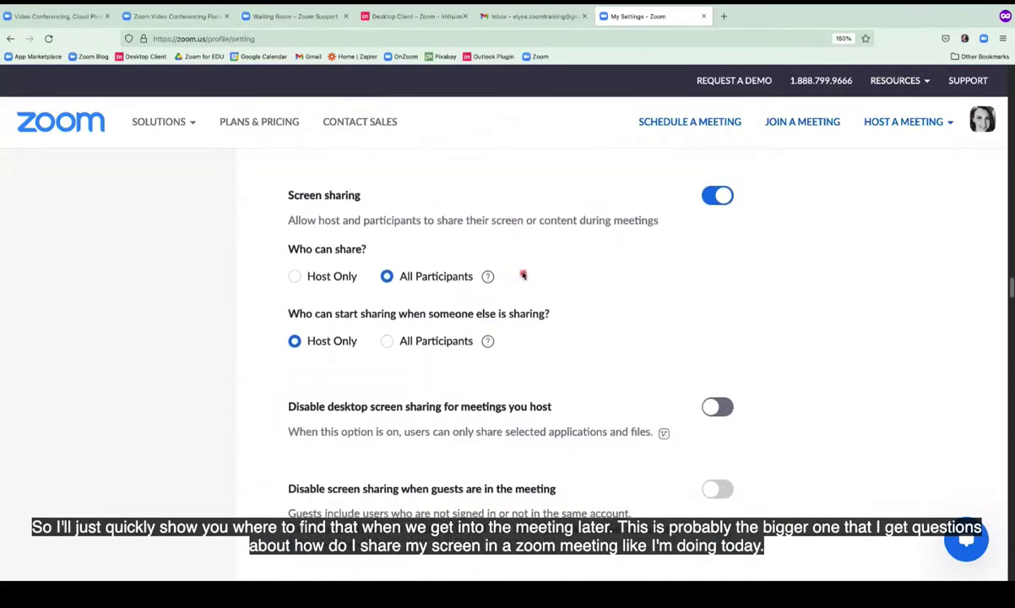
scroll(523, 275, down, 1)
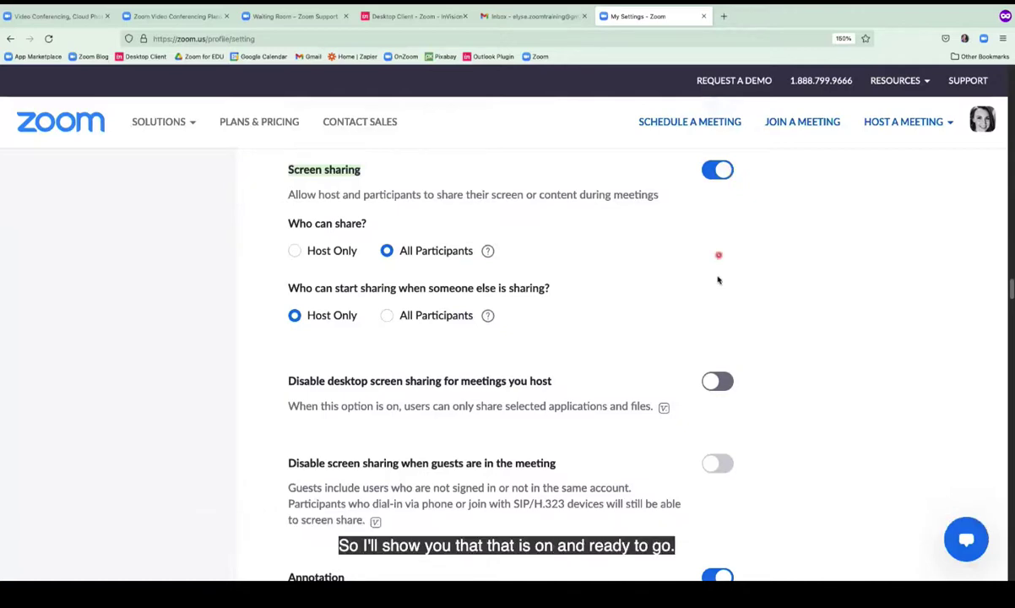
scroll(718, 276, down, 2)
scroll(718, 278, down, 10)
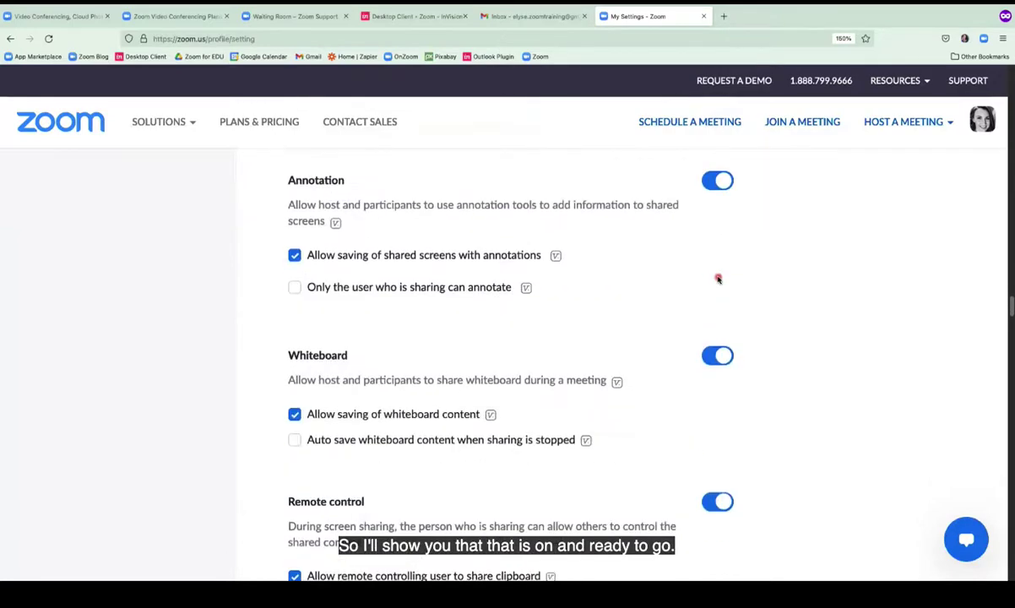
scroll(718, 278, down, 10)
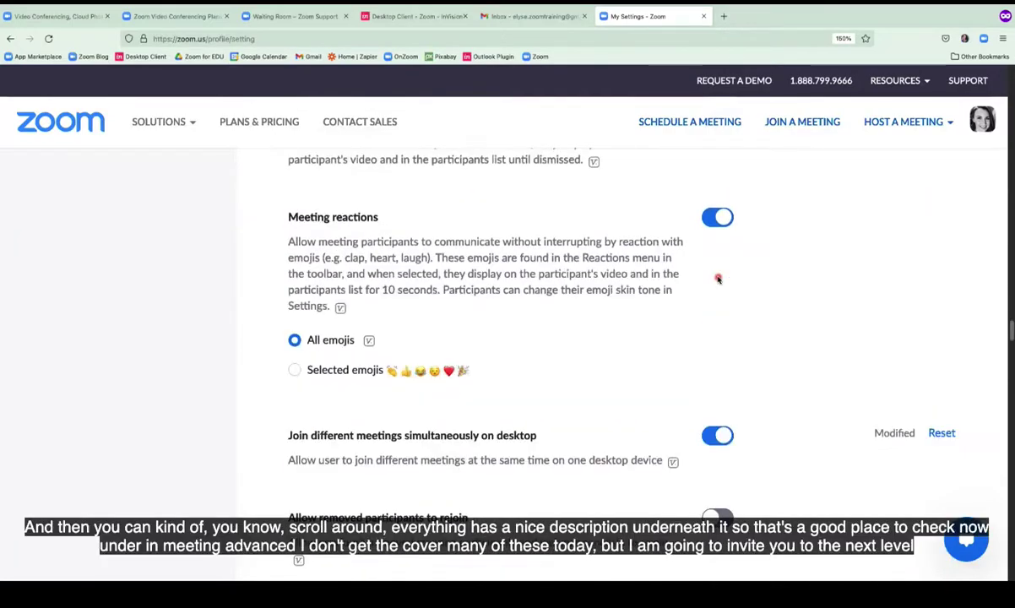
scroll(718, 279, down, 2)
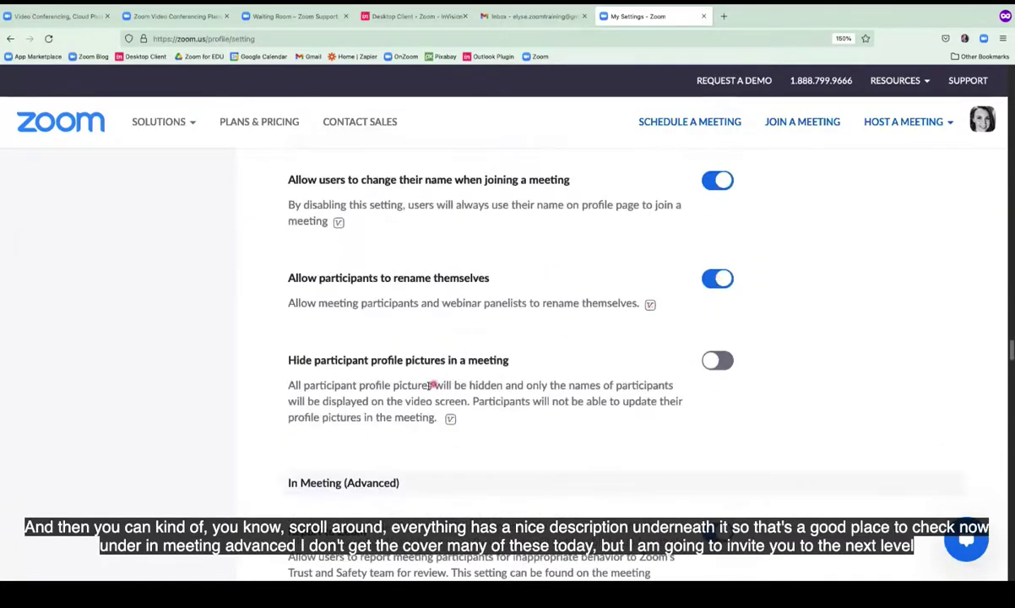
drag(404, 386, 605, 389)
scroll(606, 388, down, 5)
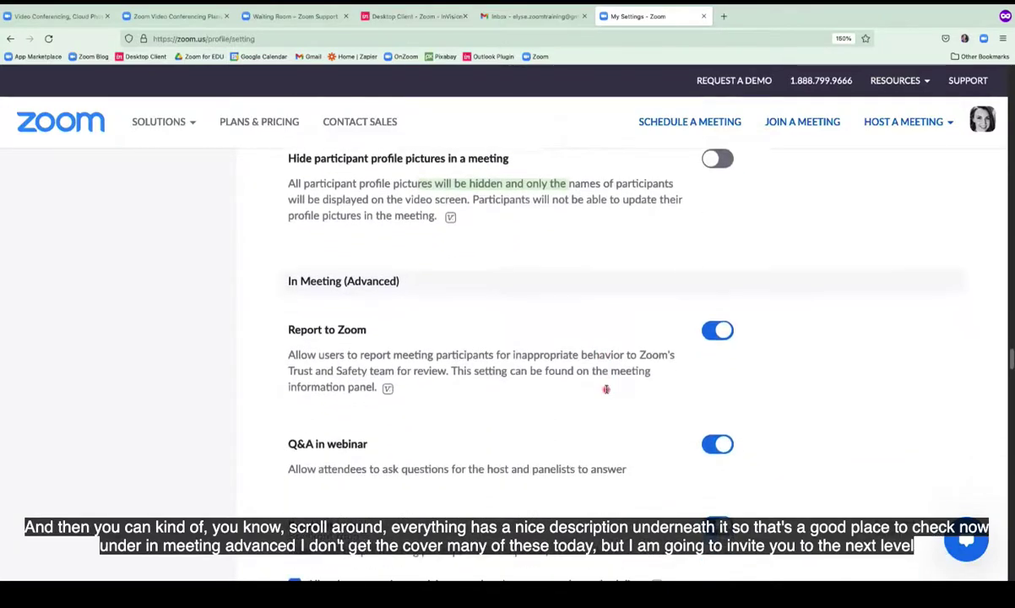
scroll(605, 390, down, 1)
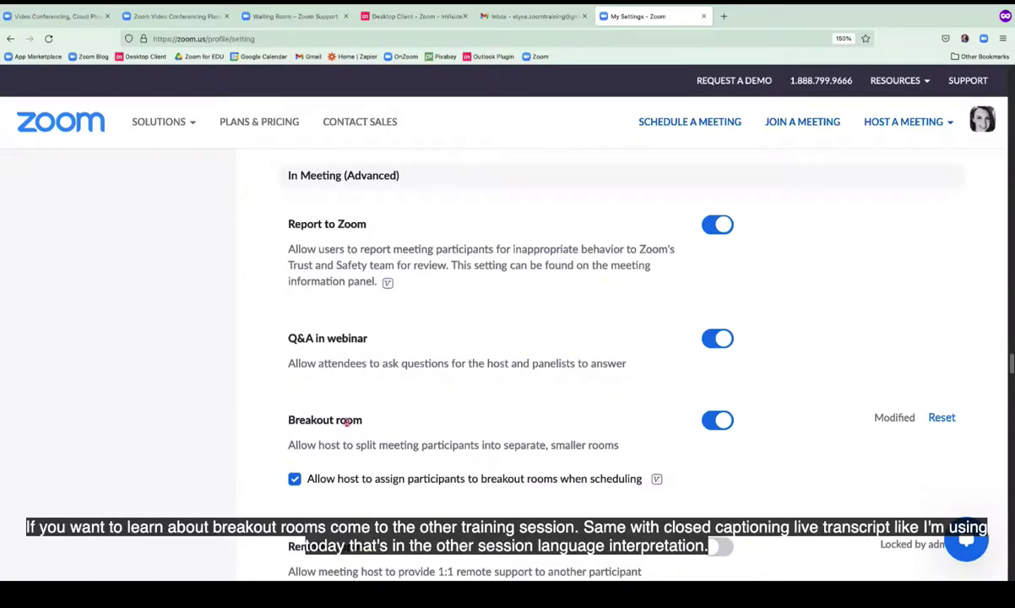
scroll(347, 421, down, 3)
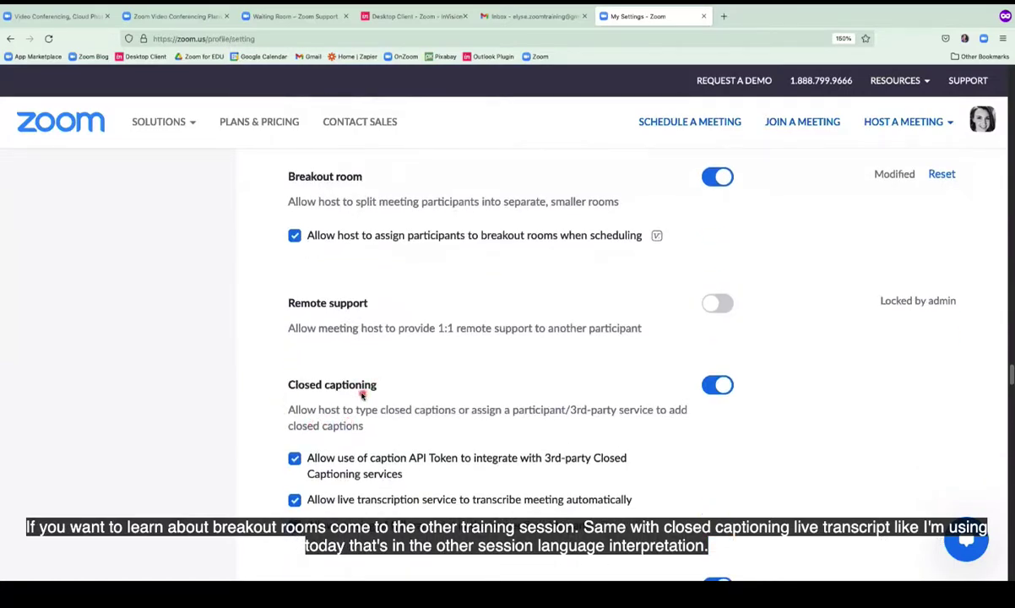
scroll(362, 395, down, 5)
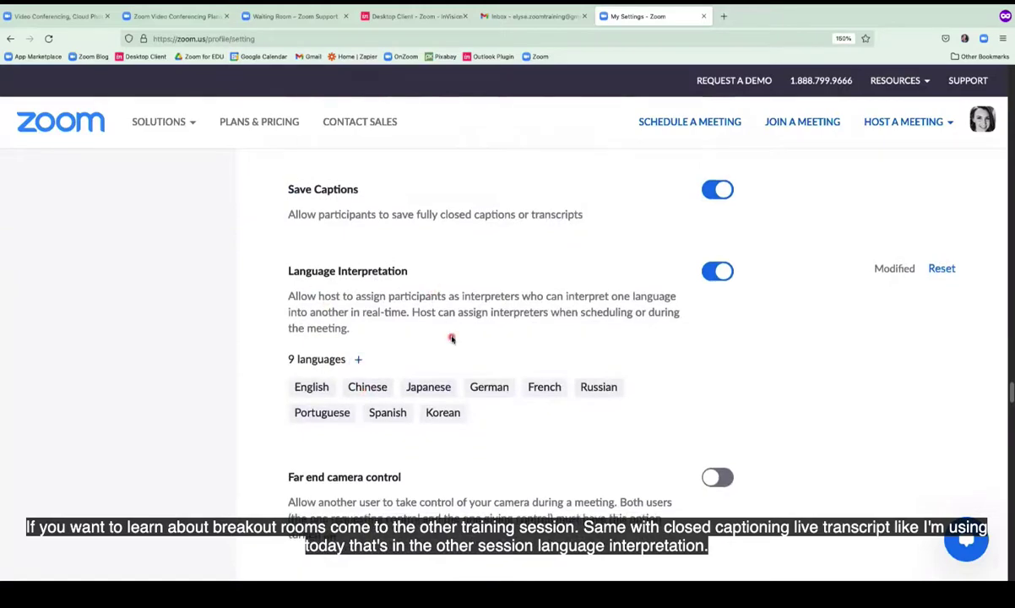
scroll(451, 336, down, 4)
scroll(451, 335, down, 3)
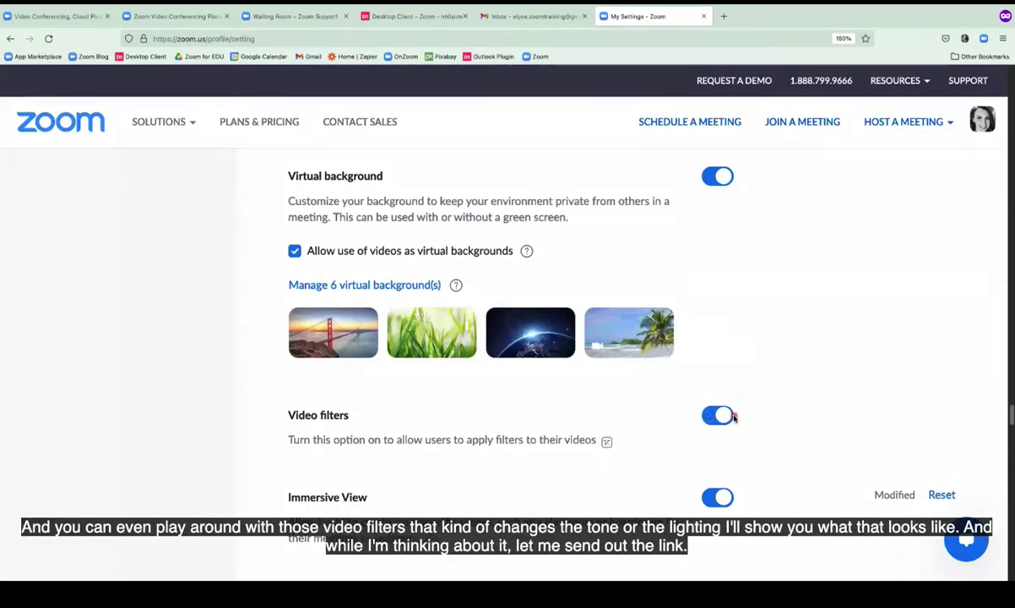
scroll(737, 408, down, 1)
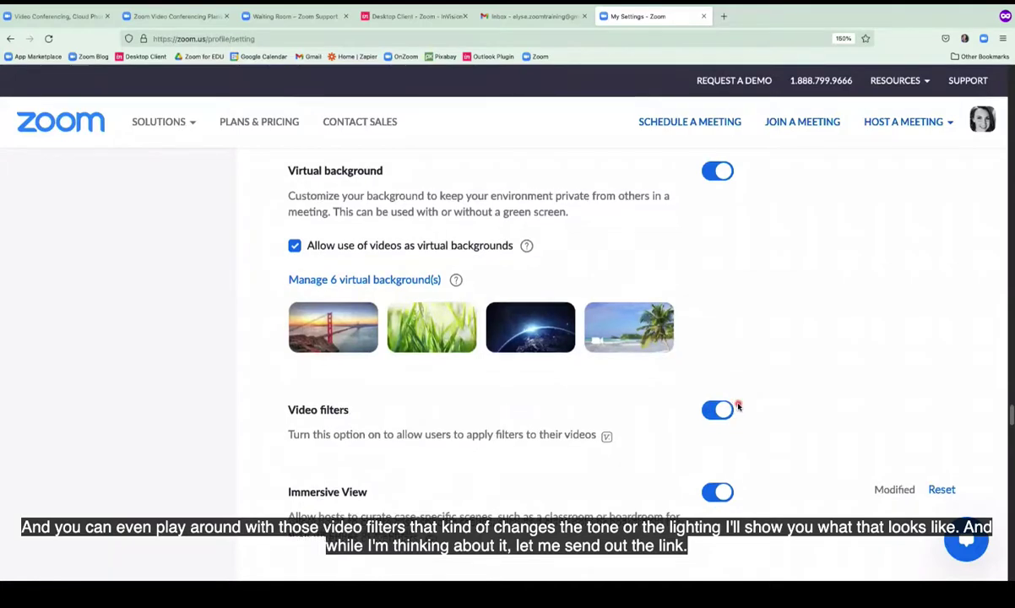
scroll(738, 406, down, 2)
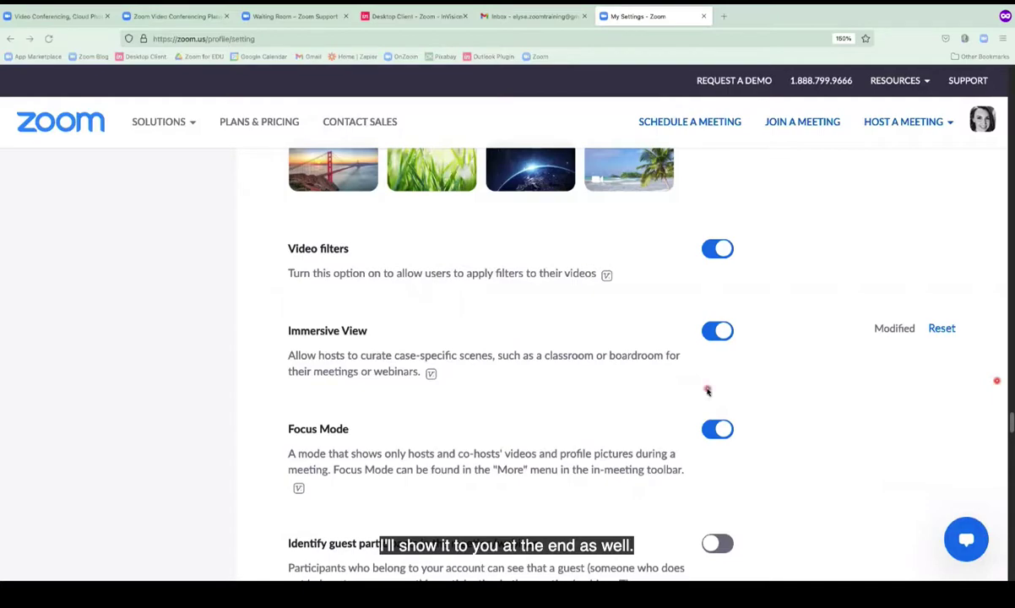
scroll(560, 369, down, 5)
scroll(561, 374, down, 6)
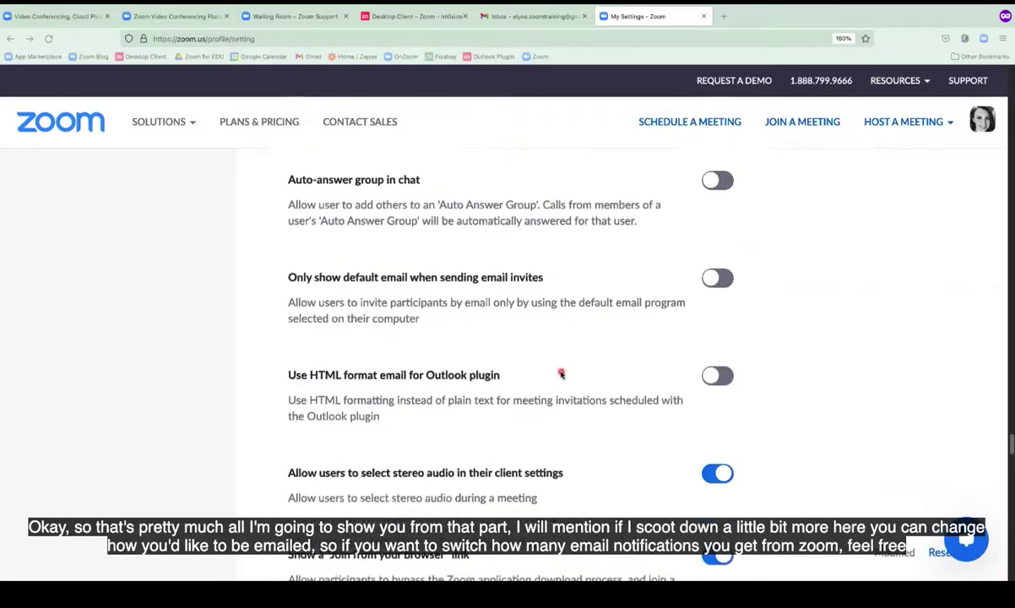
scroll(561, 374, down, 3)
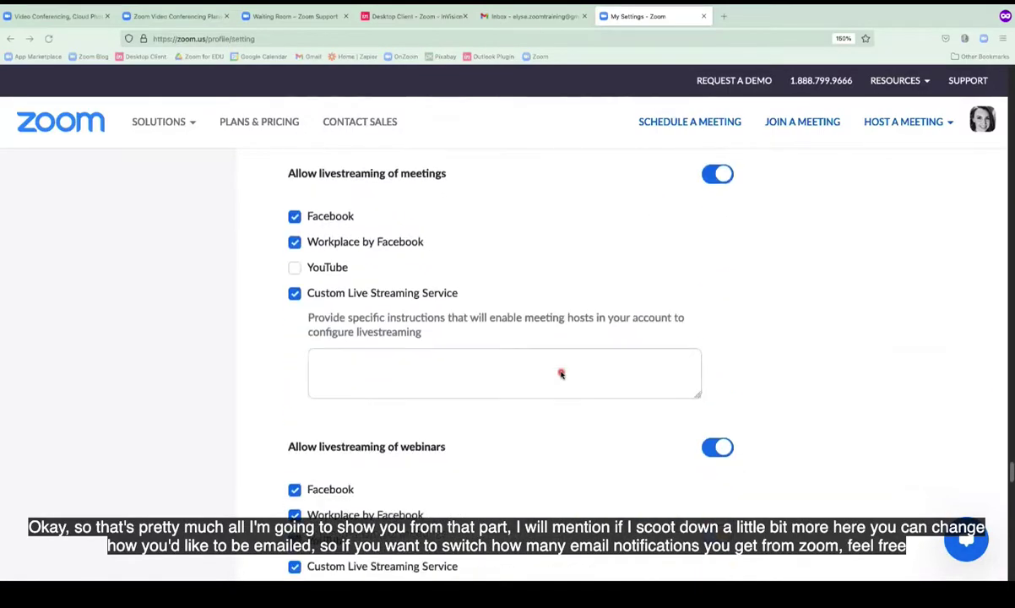
scroll(560, 374, down, 3)
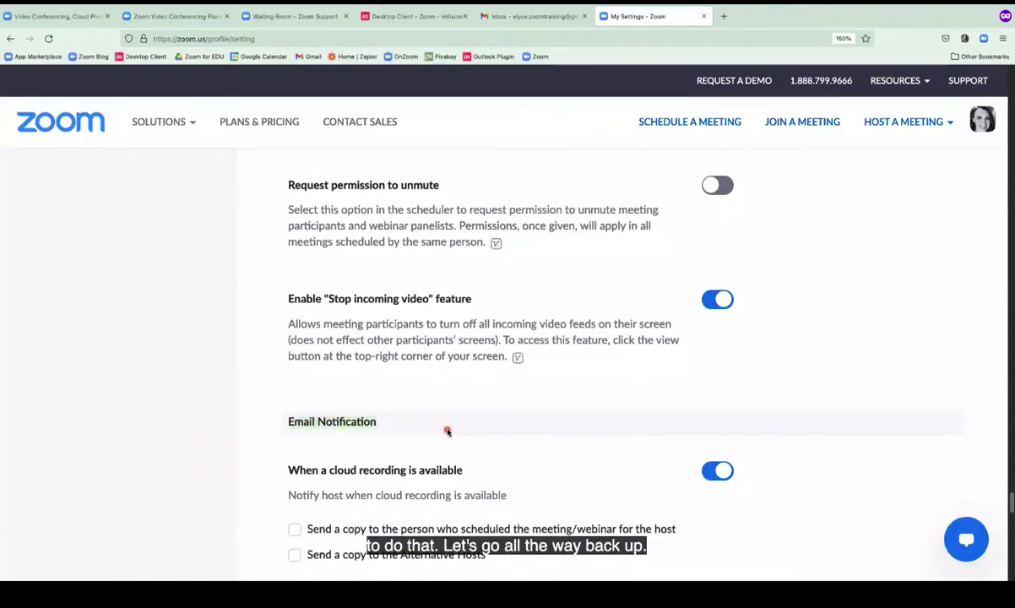
key(Home)
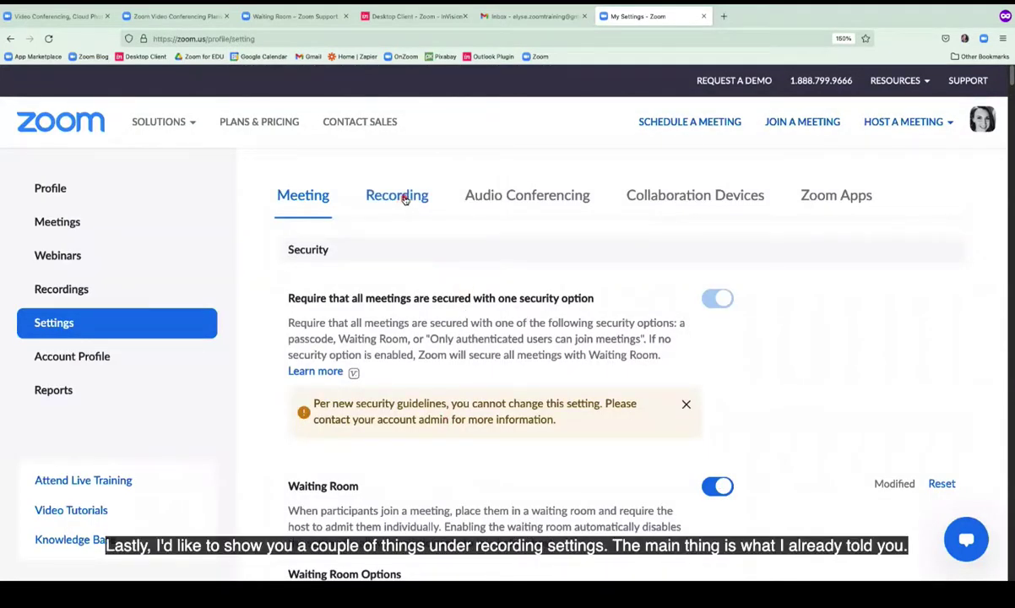
Open the Recording settings and highlight the Local recording option, with Cloud recording also enabled.
click(404, 197)
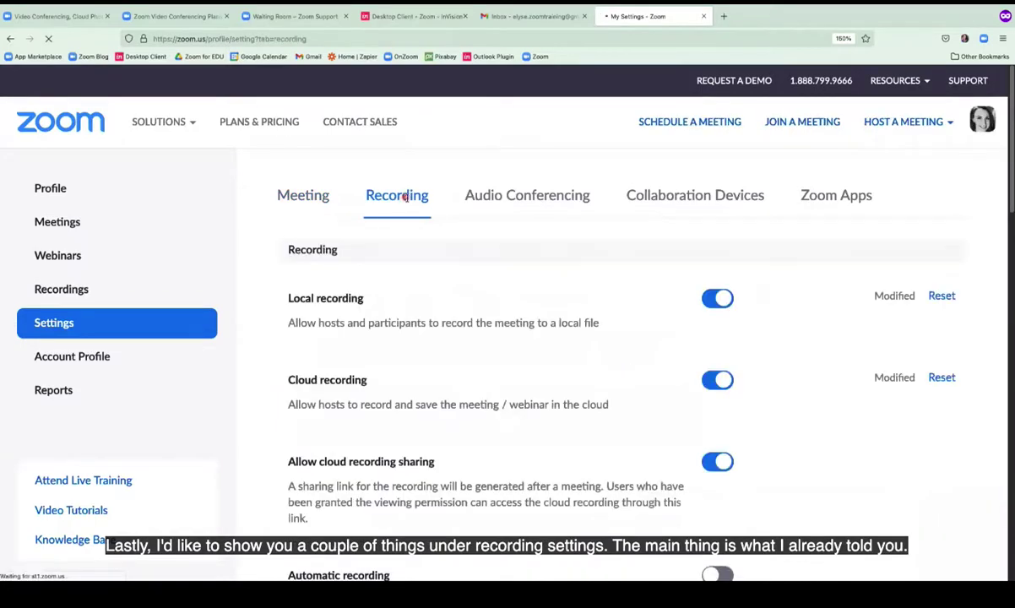
scroll(583, 289, down, 1)
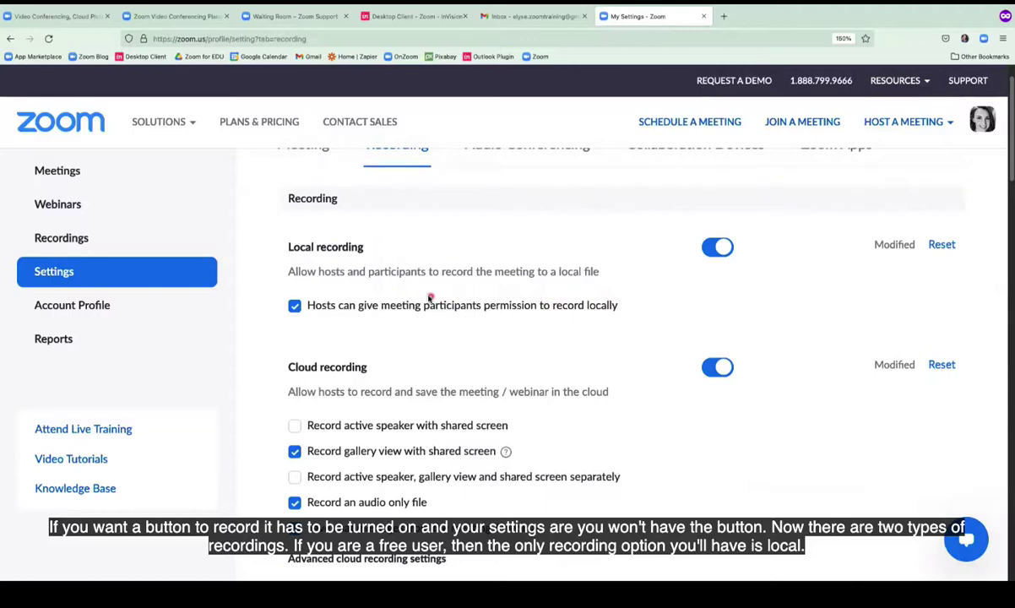
drag(286, 248, 374, 250)
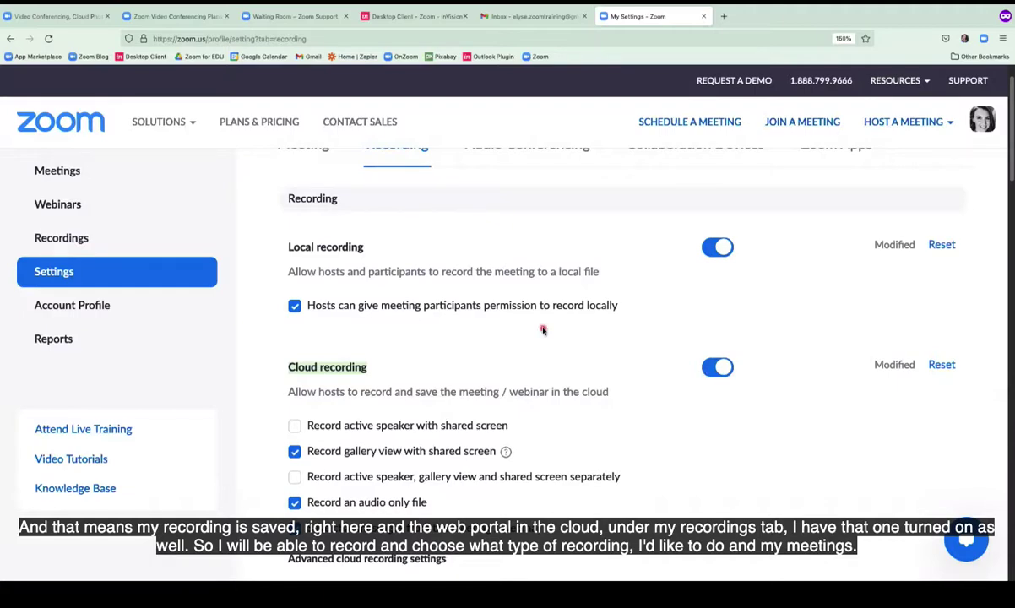
scroll(543, 331, up, 2)
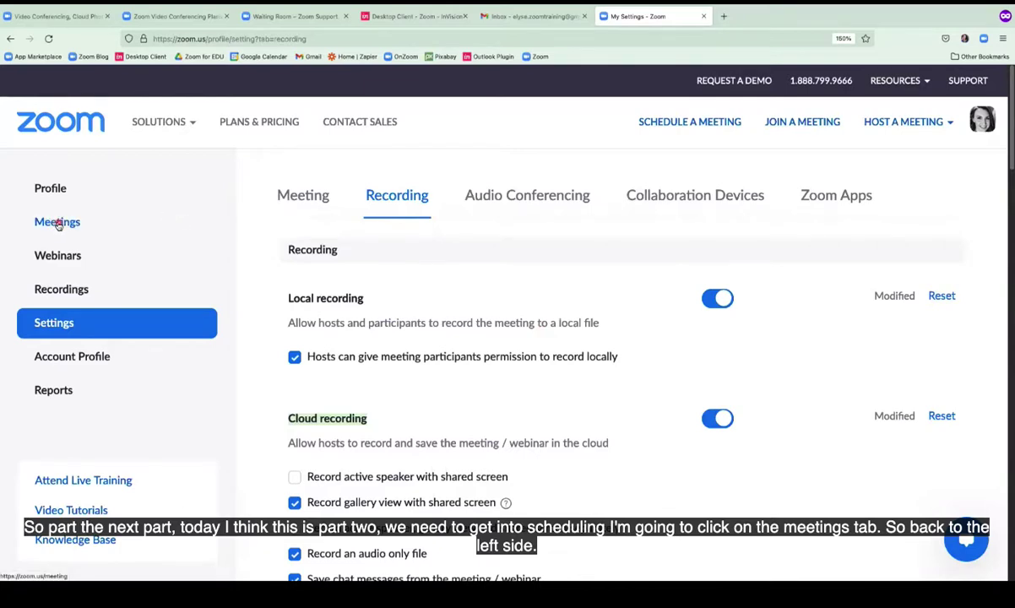
Go to Meetings and start a new meeting with Schedule Meeting from the Upcoming list.
click(57, 223)
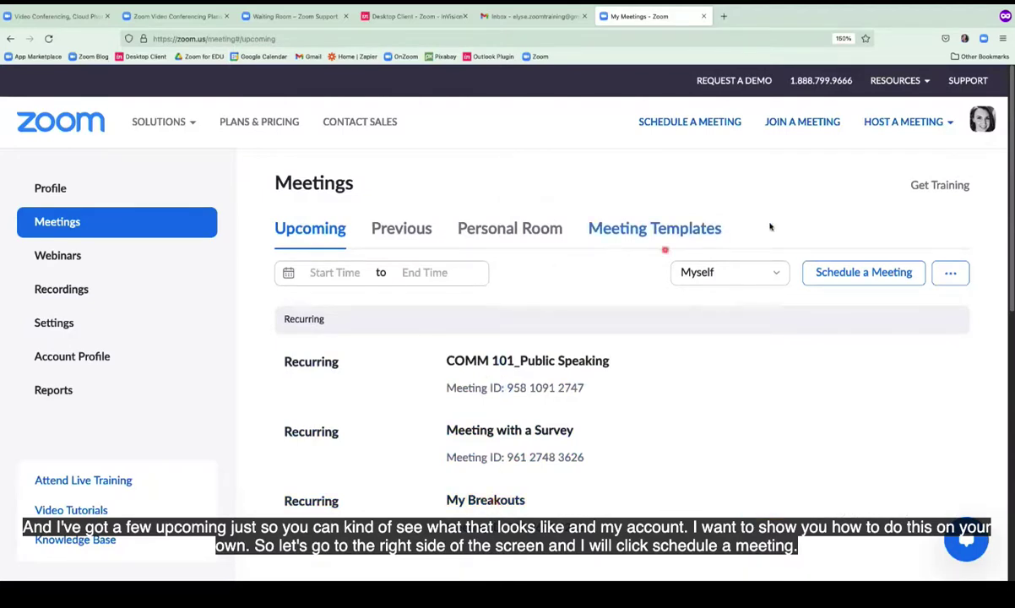
click(866, 273)
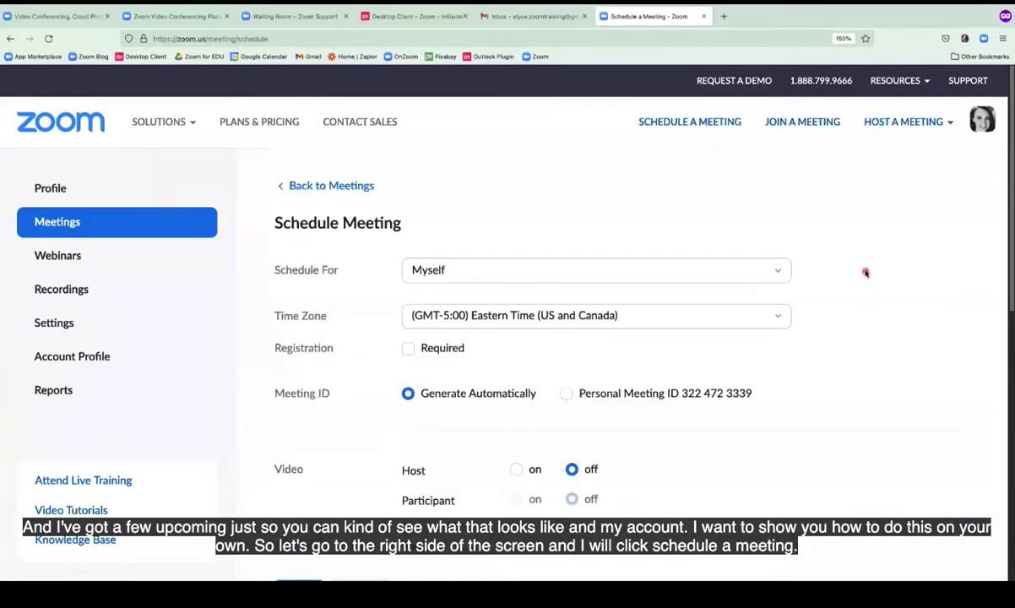
Enter the topic 'My Awesome Meeting' and set the date to November 18, 2021.
scroll(866, 273, down, 2)
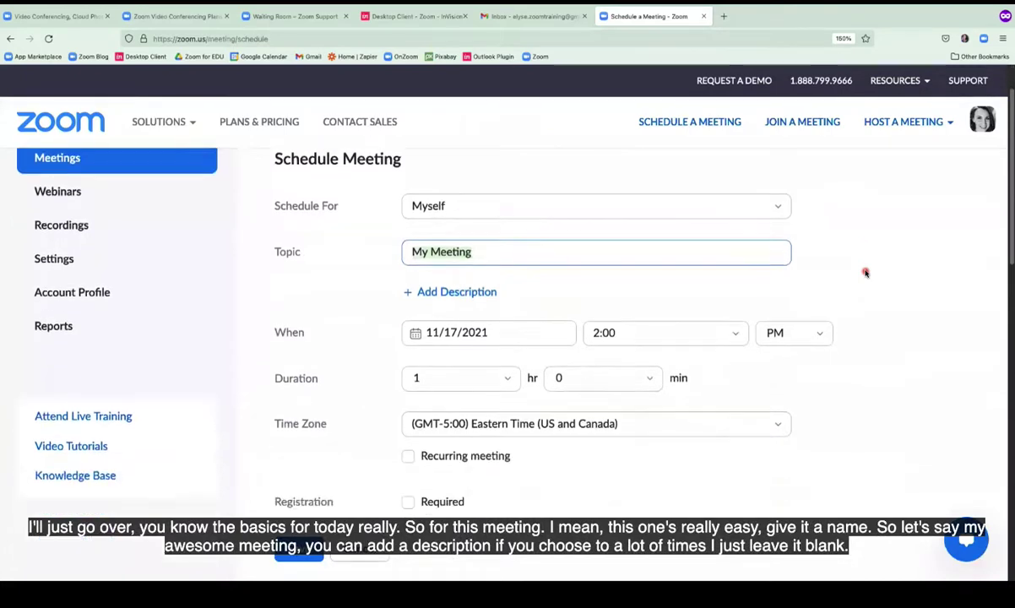
scroll(866, 273, down, 2)
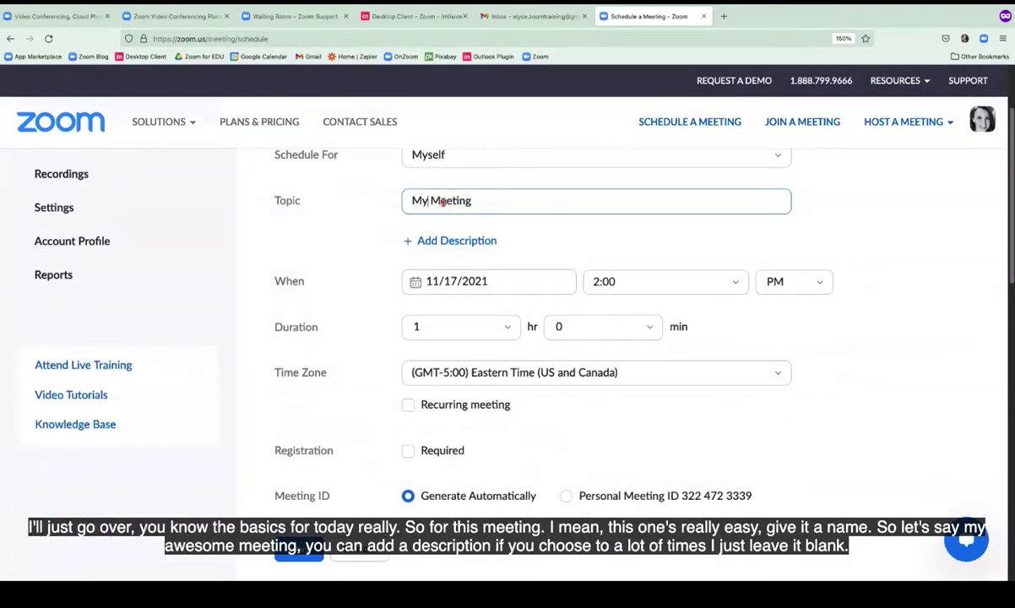
text(Awesome)
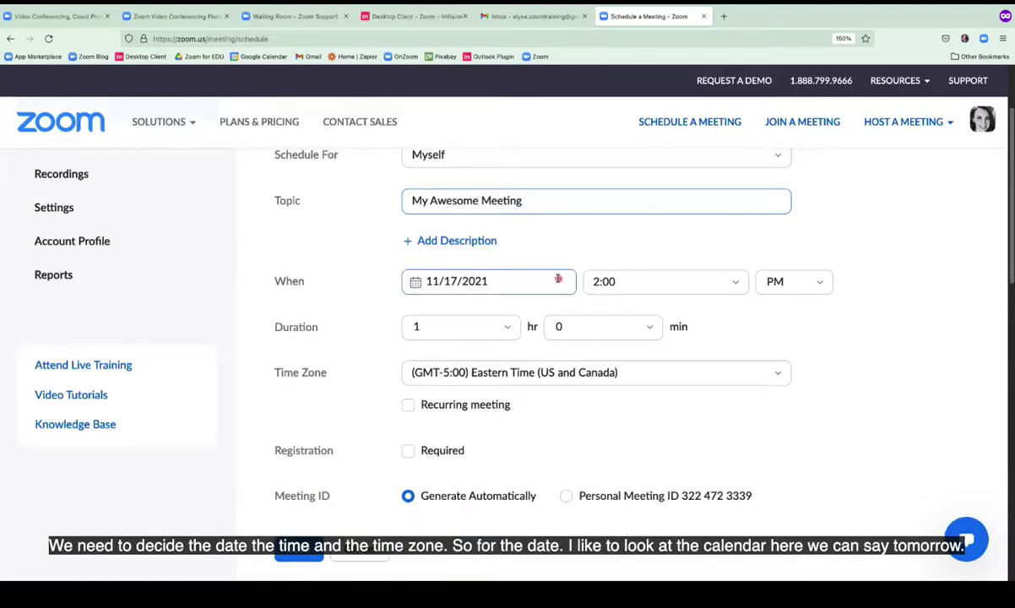
click(559, 278)
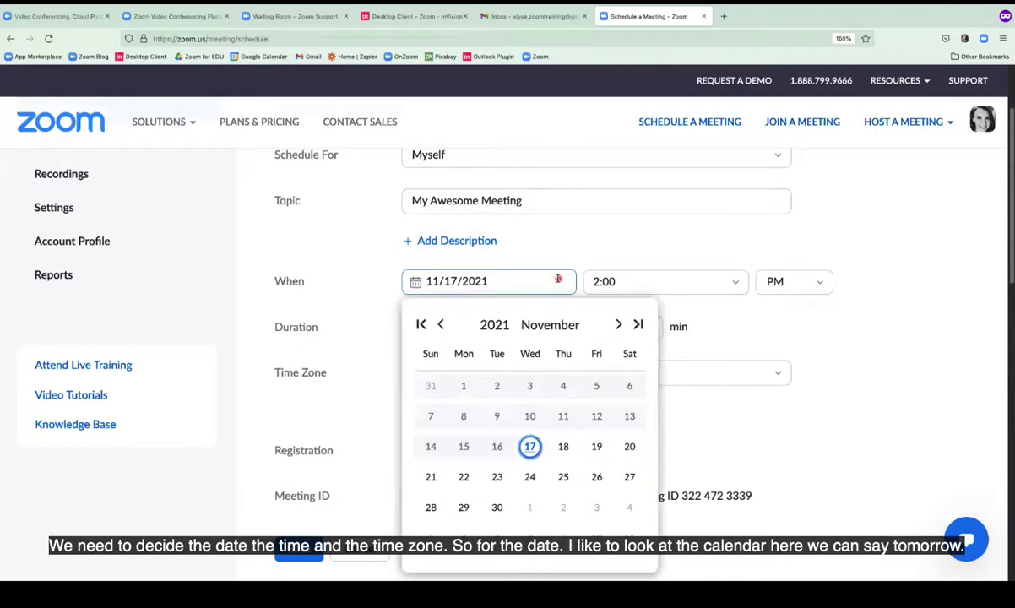
click(562, 446)
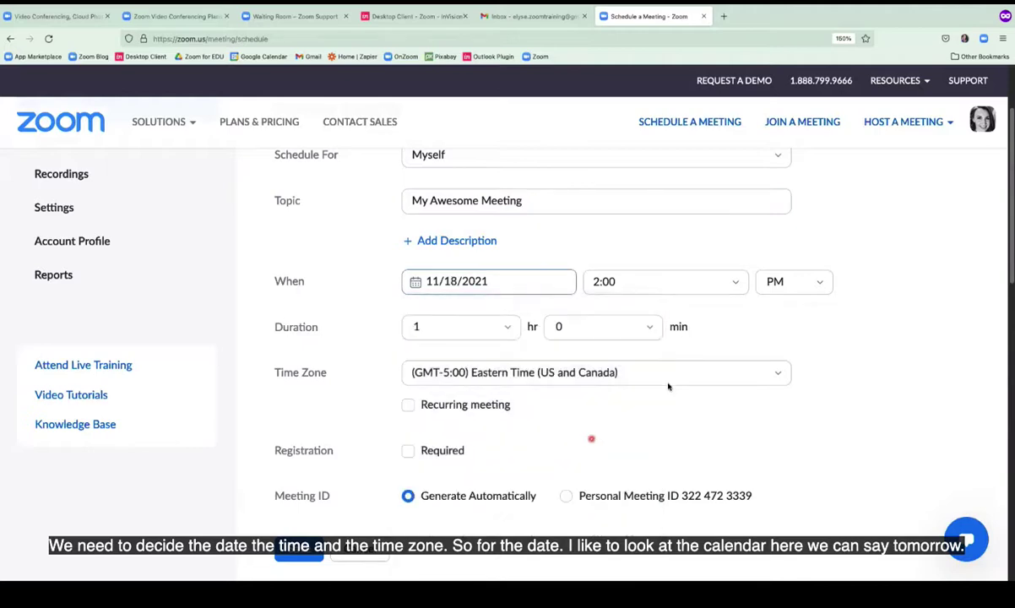
Set the start time to 02:30 PM and the duration to 0 hr 30 min.
click(731, 286)
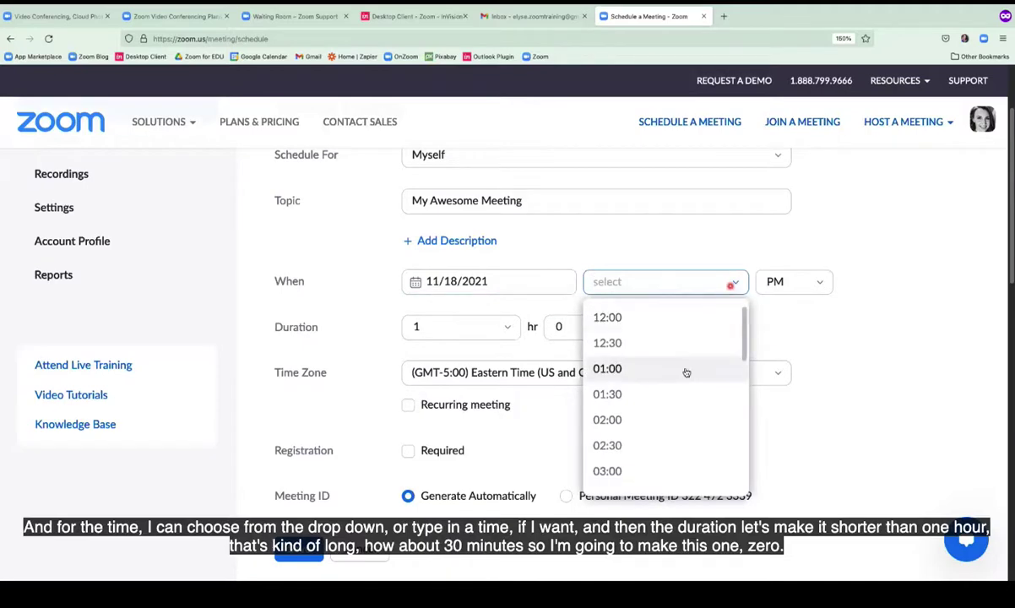
click(635, 446)
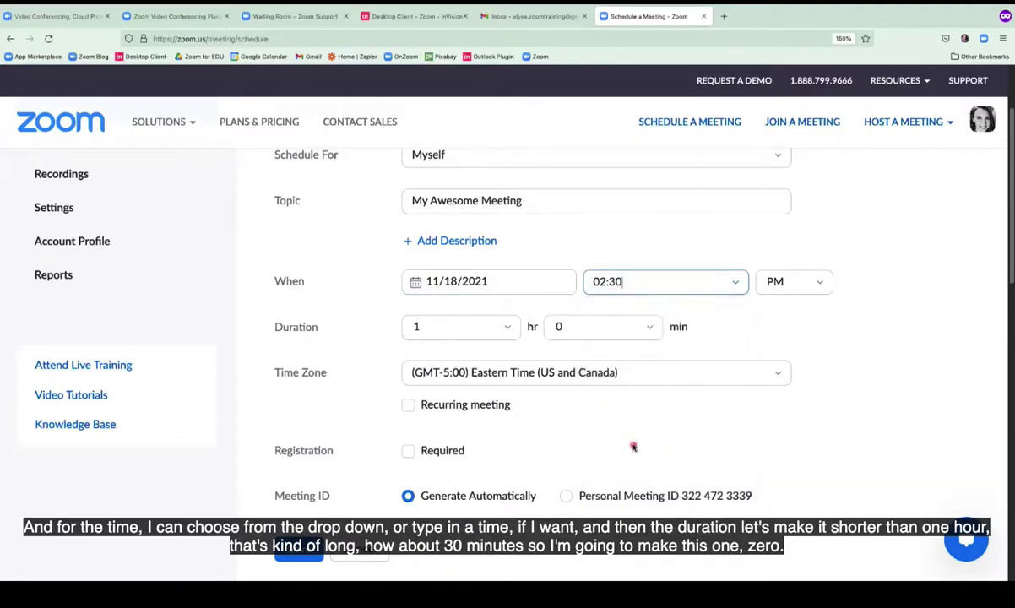
click(495, 329)
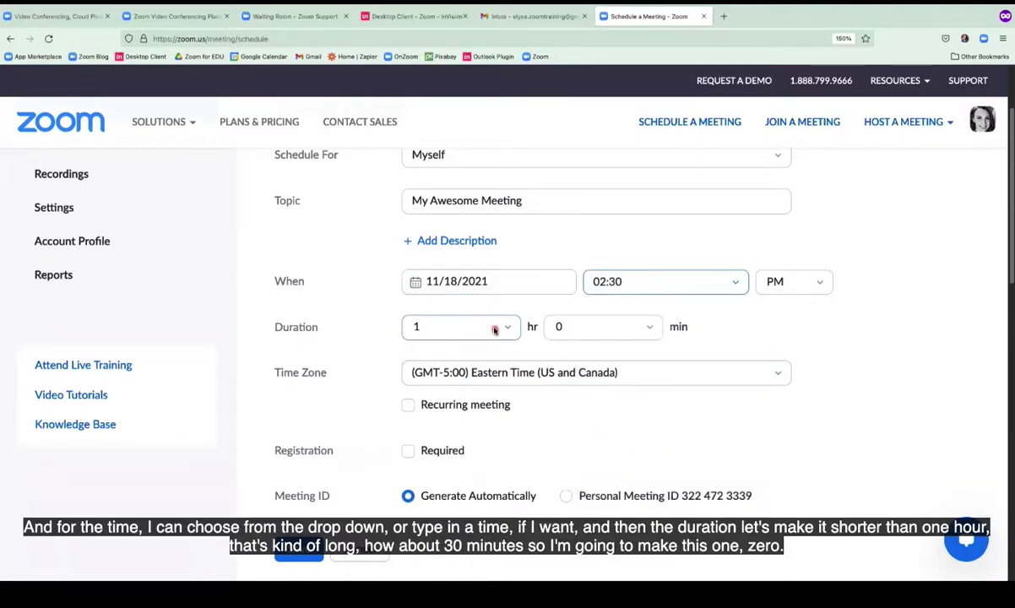
click(562, 329)
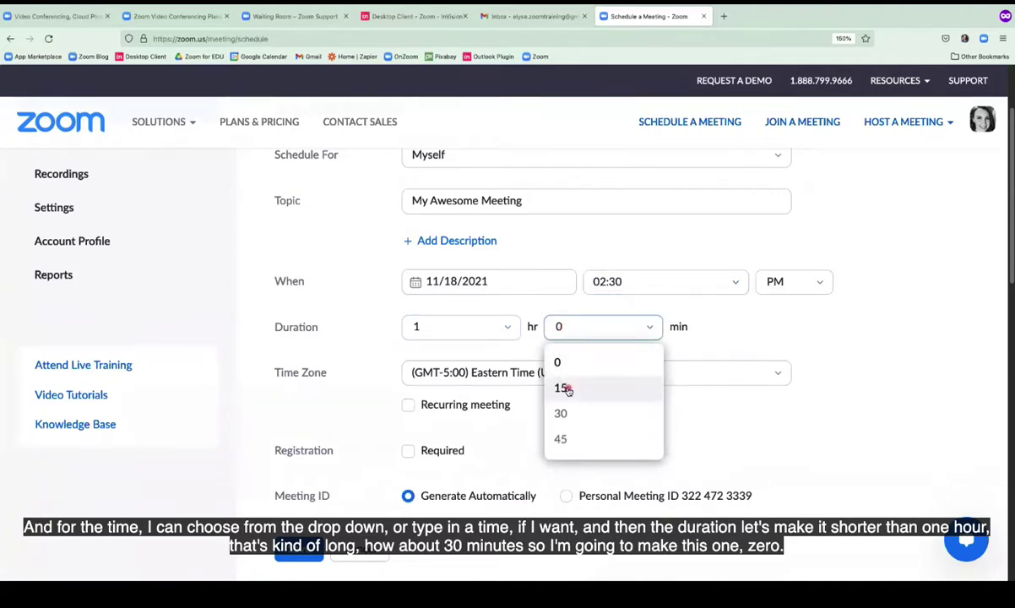
click(560, 413)
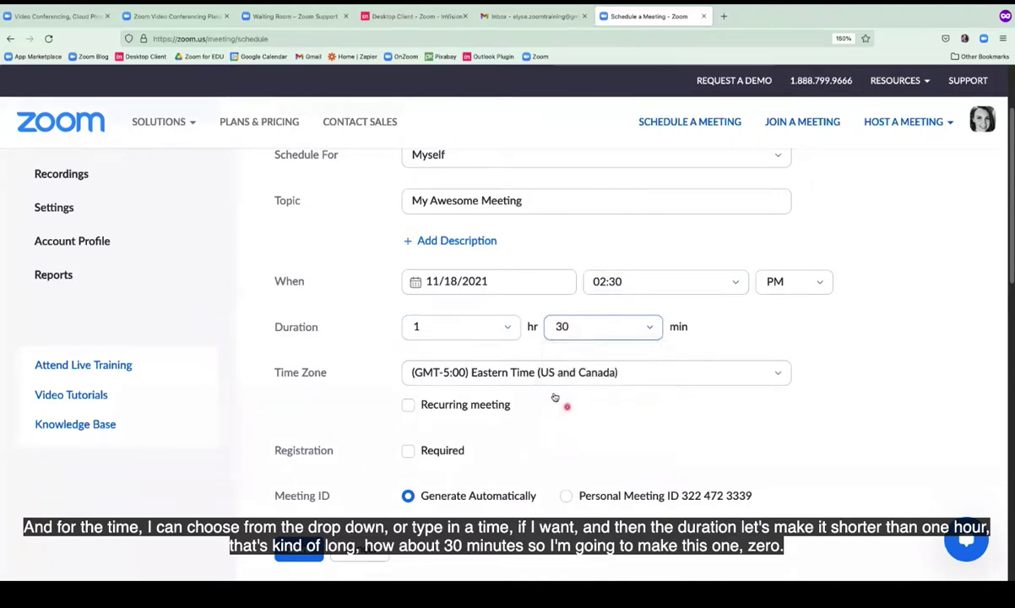
click(510, 331)
click(480, 359)
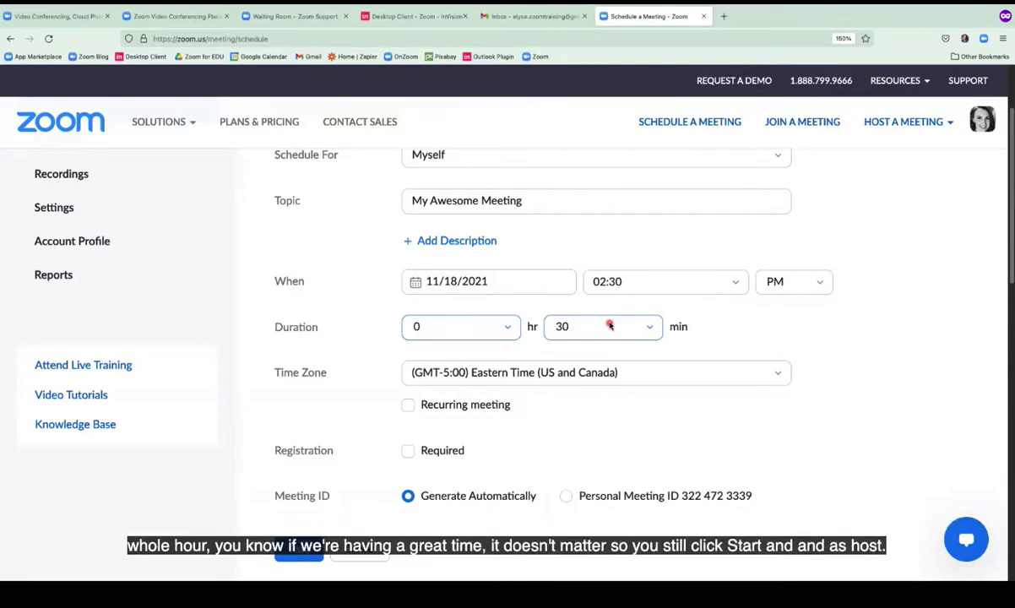
Turn Waiting Room and Passcode off and back on, keeping both security options enabled.
scroll(609, 325, down, 3)
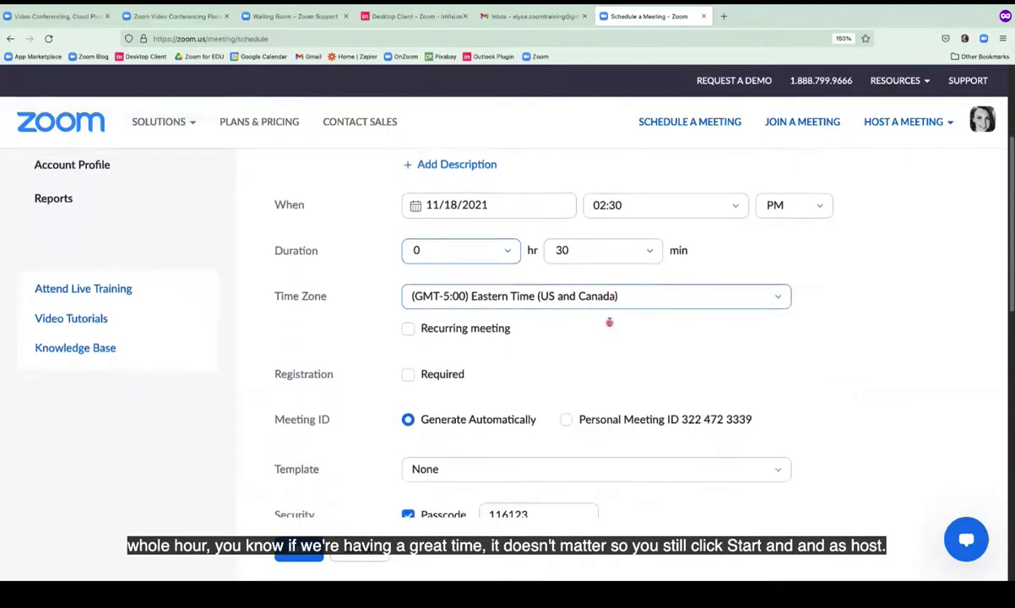
scroll(609, 322, down, 3)
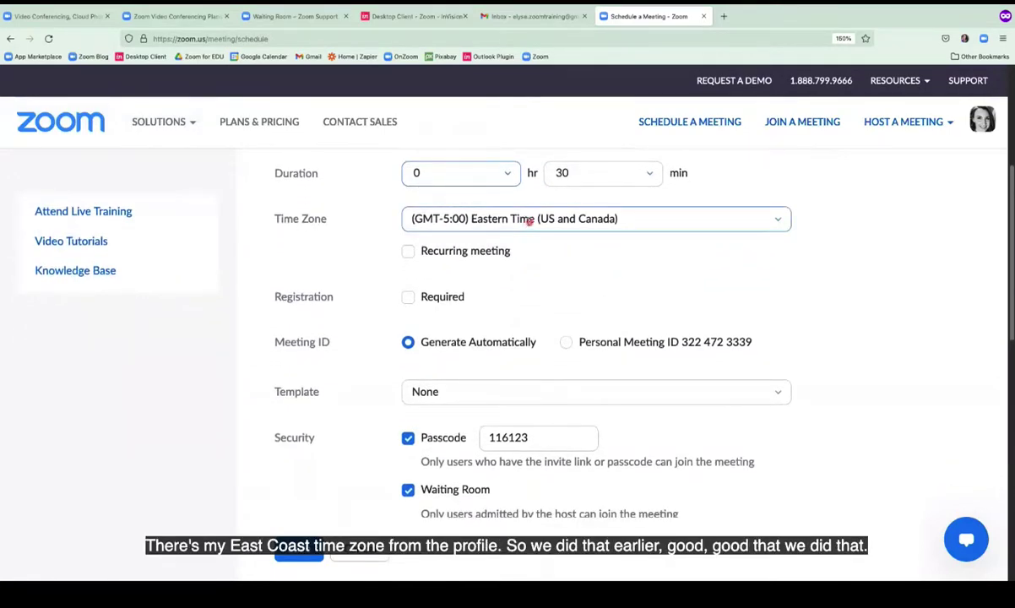
scroll(558, 228, down, 3)
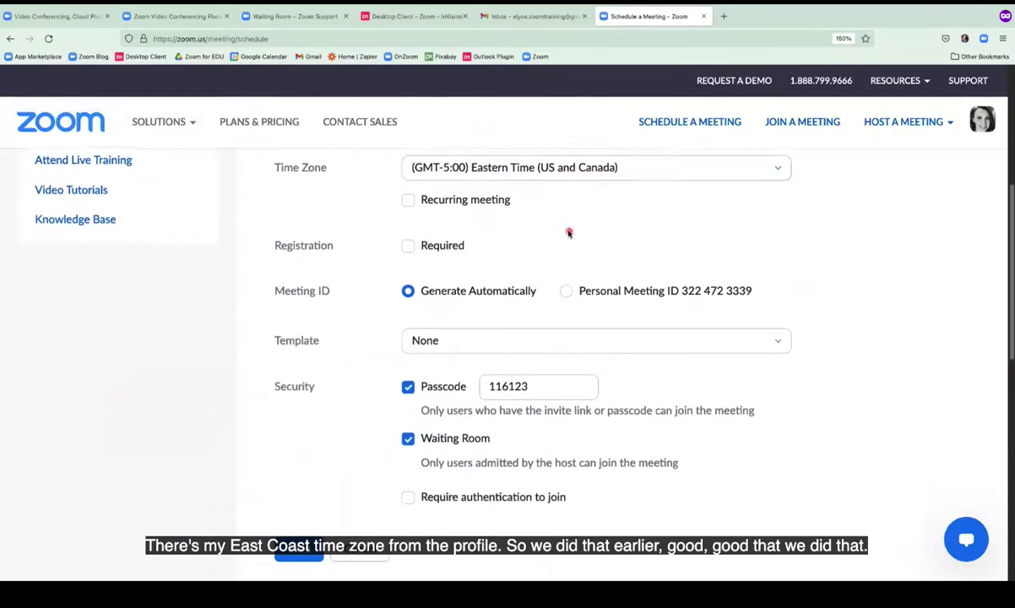
scroll(569, 232, down, 3)
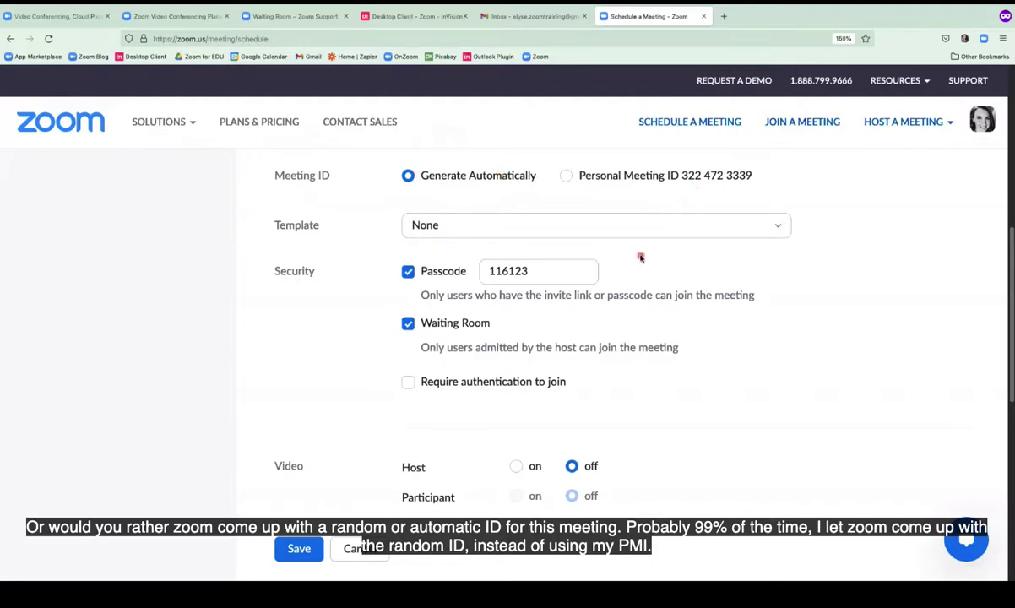
scroll(641, 257, down, 2)
scroll(640, 258, down, 1)
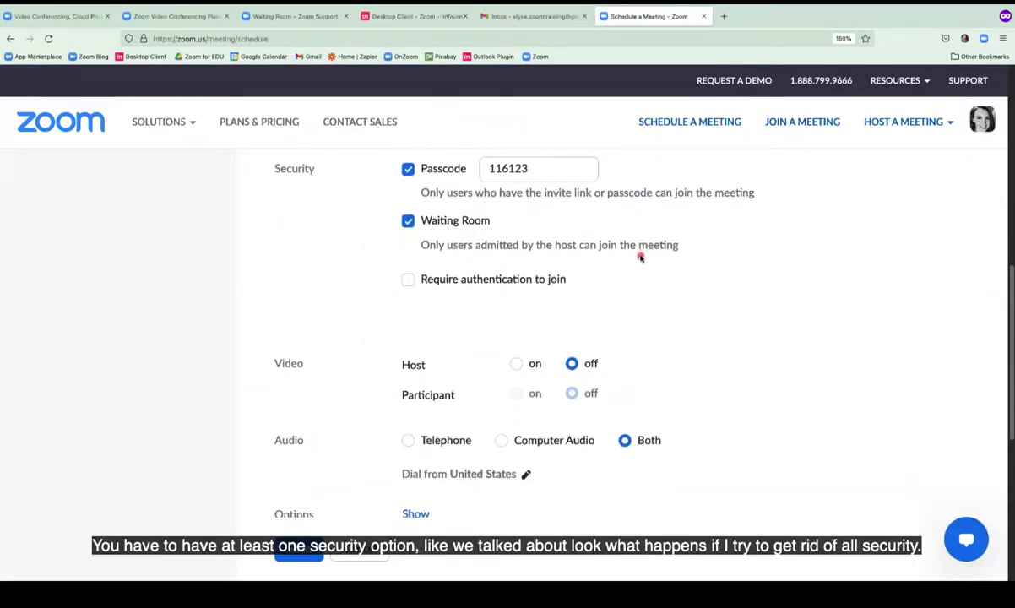
click(408, 221)
click(408, 170)
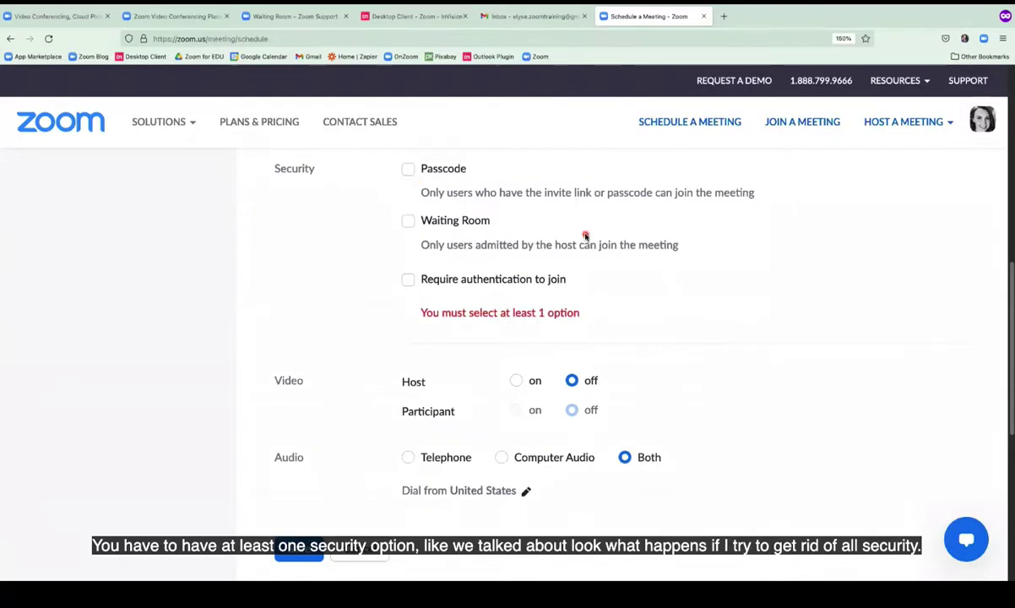
click(409, 170)
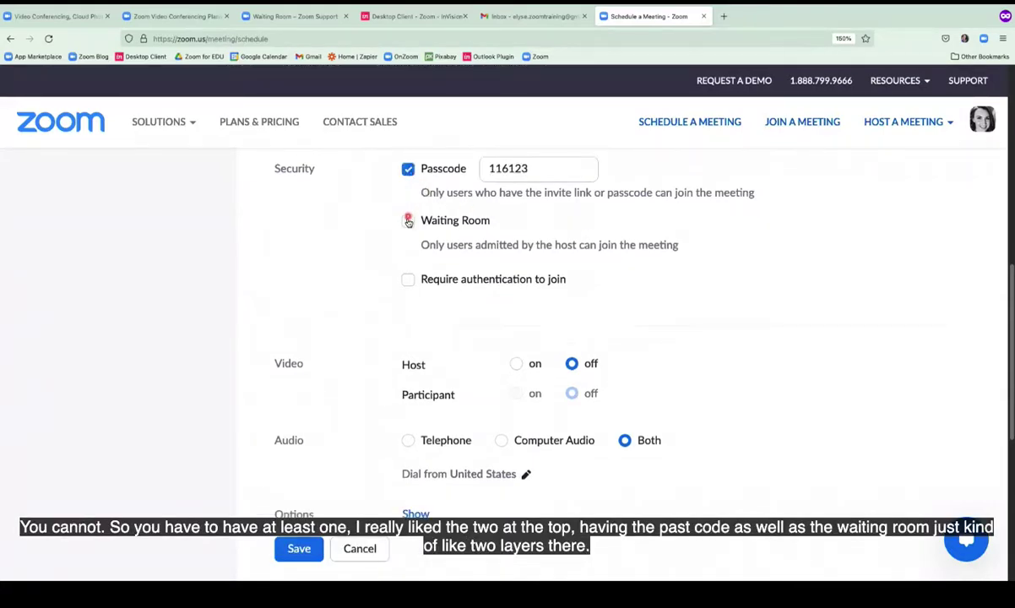
click(409, 221)
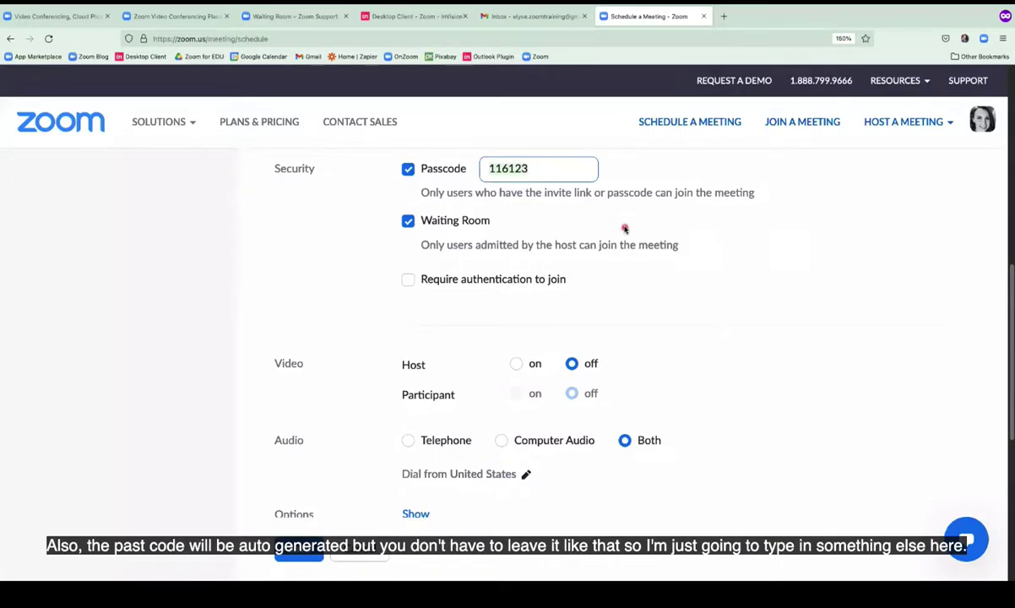
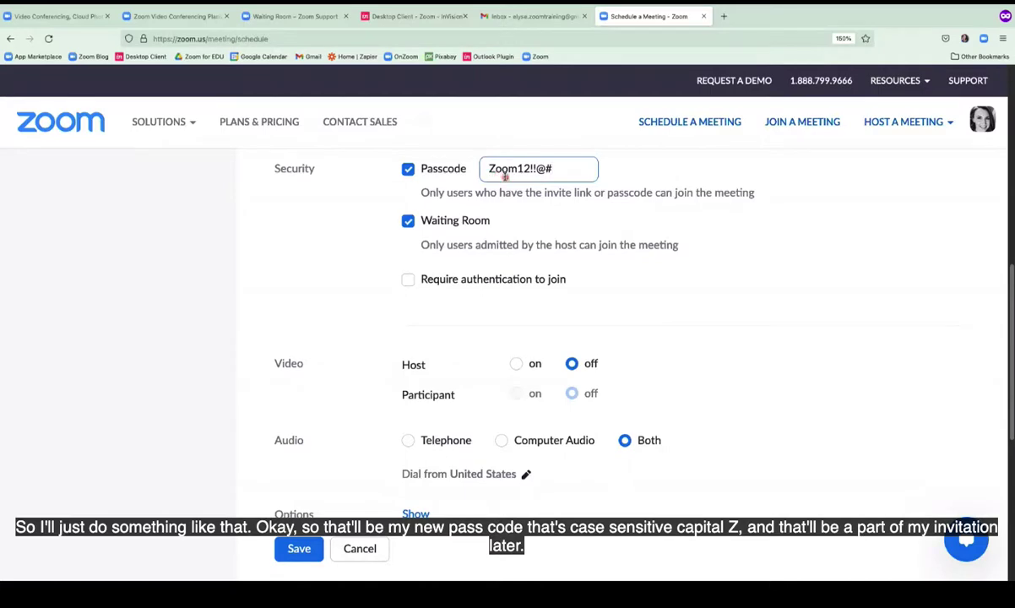
Replace the generated passcode with a custom passcode and toggle Require authentication on and off.
click(409, 281)
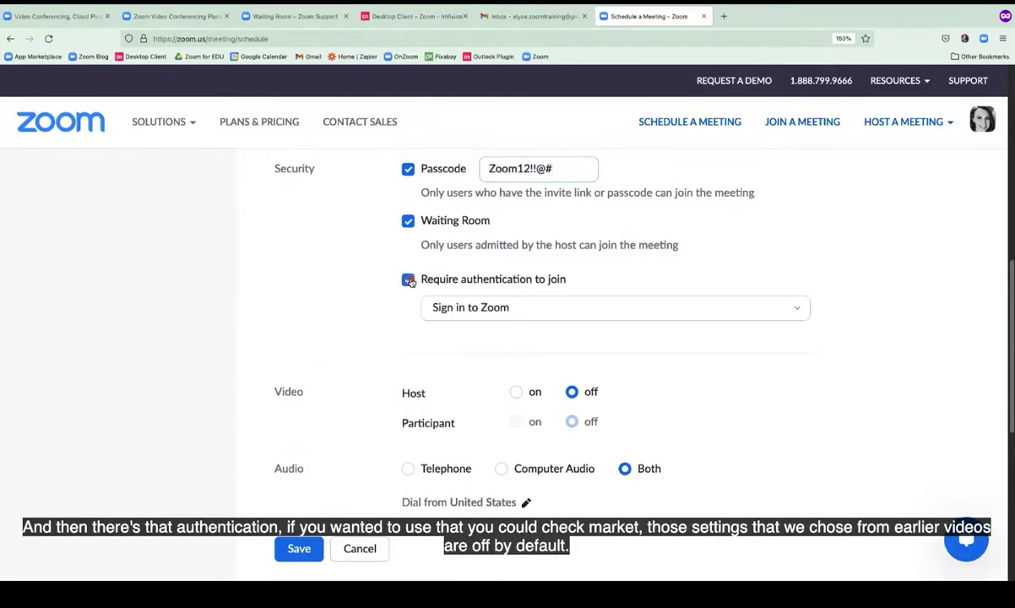
click(408, 280)
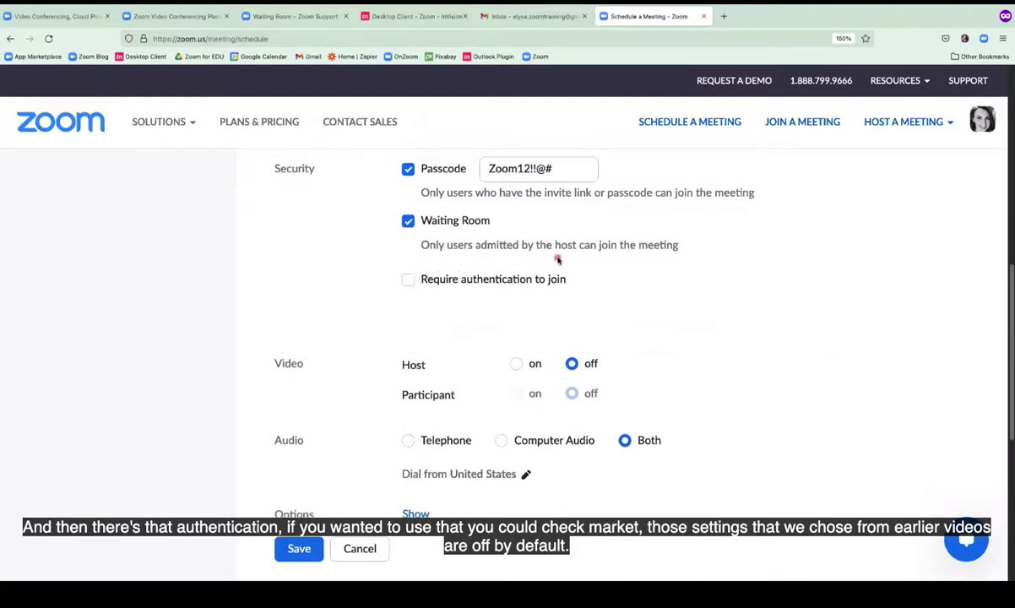
Choose Computer Audio only under Audio, then expand the extra meeting Options.
scroll(557, 260, down, 4)
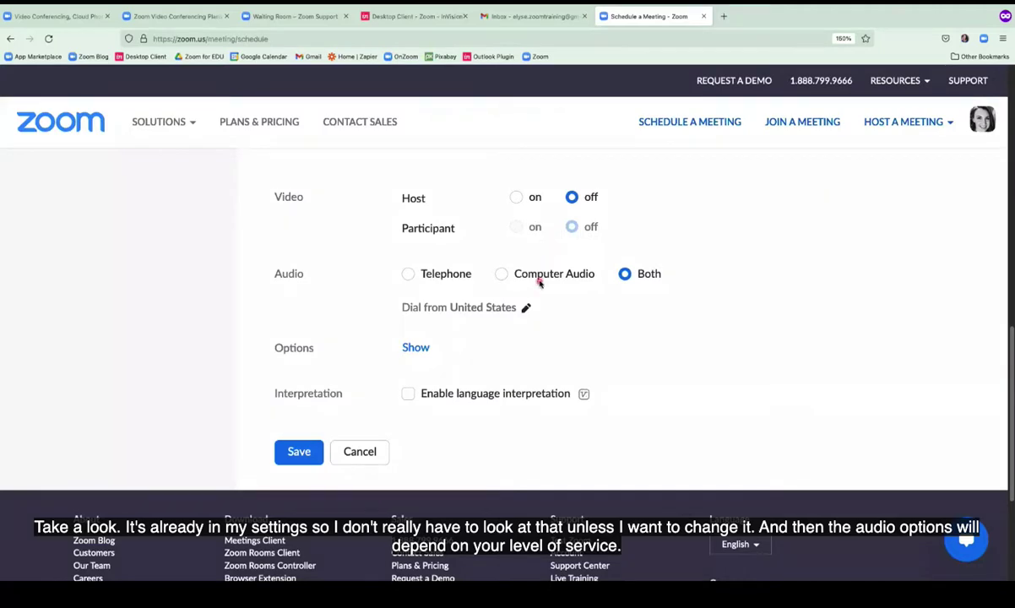
scroll(539, 283, down, 2)
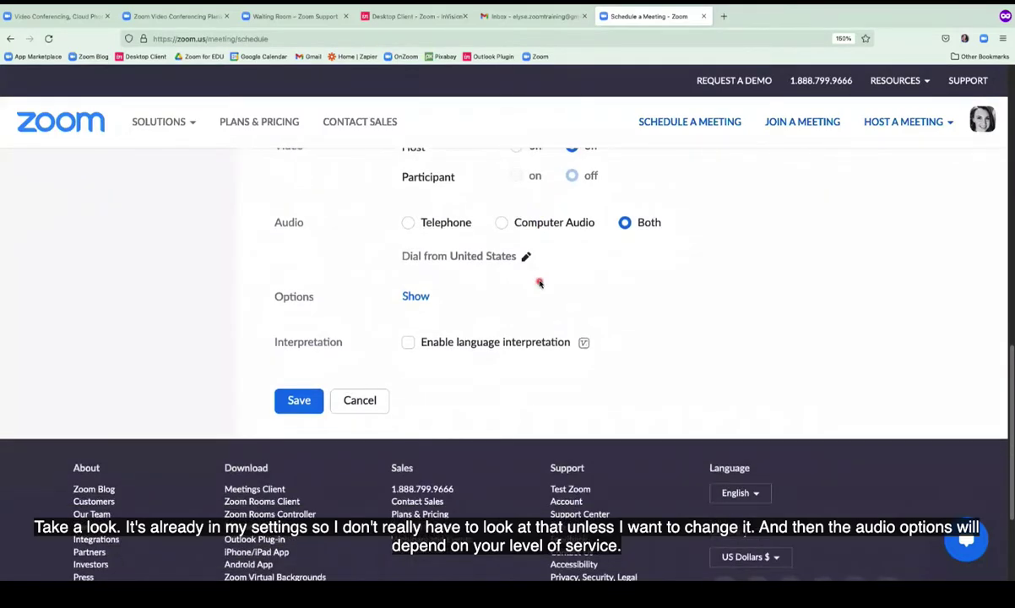
click(501, 224)
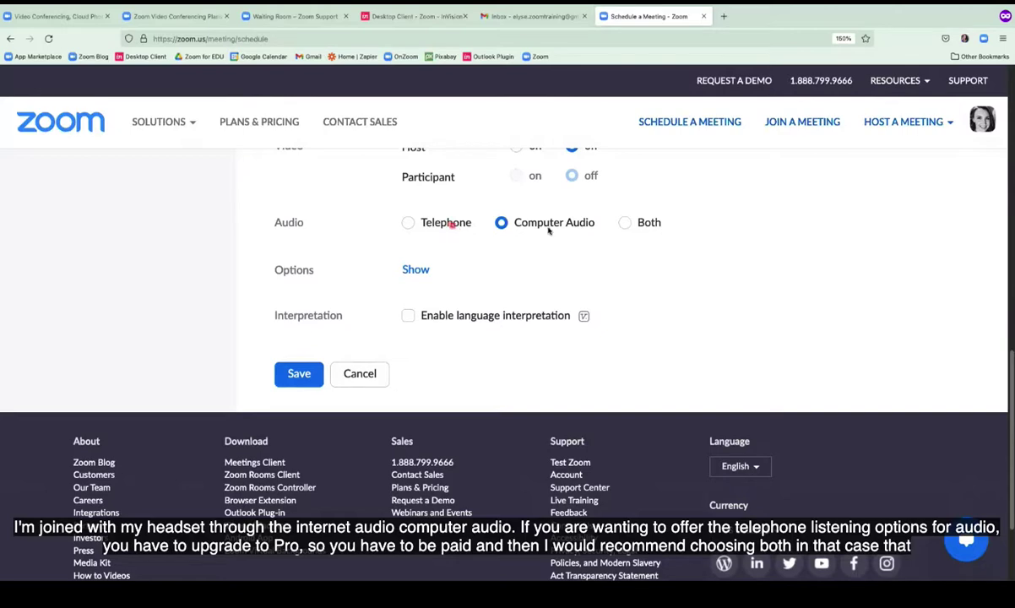
click(625, 223)
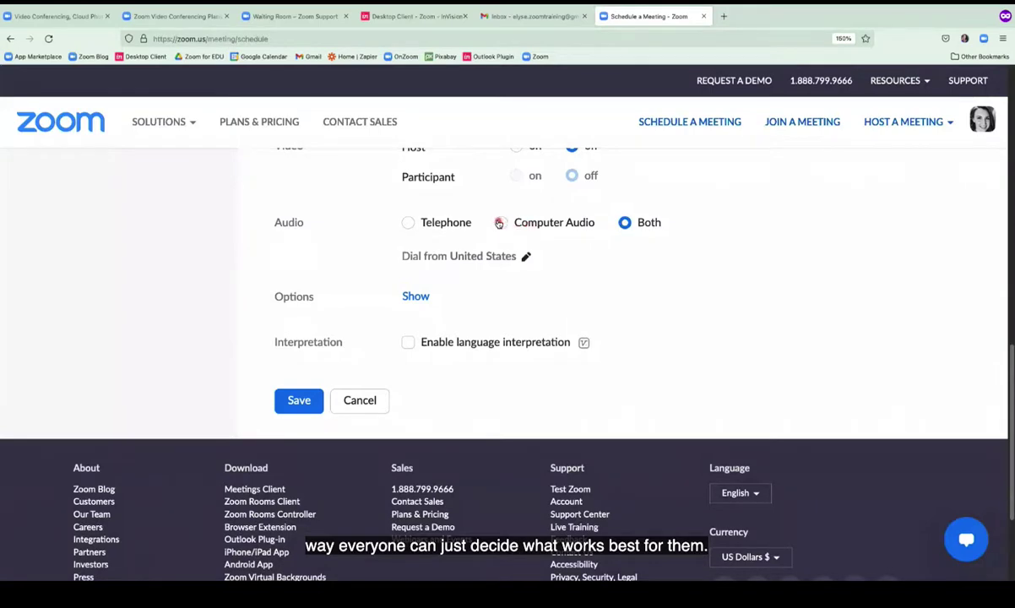
click(502, 223)
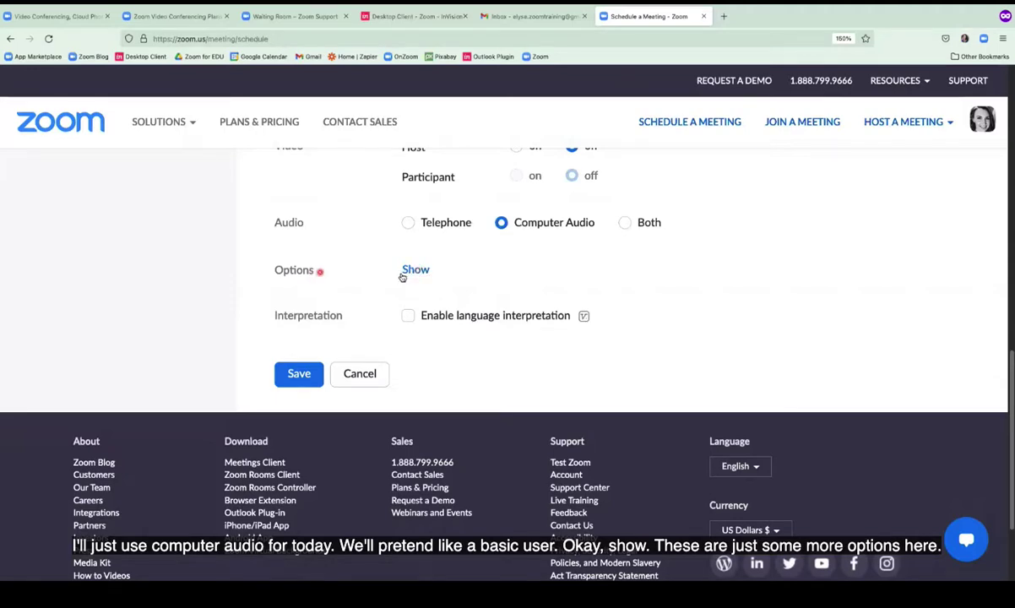
click(410, 270)
Uncheck 'Allow participants to join anytime', keeping mute participants on entry checked.
scroll(418, 273, down, 2)
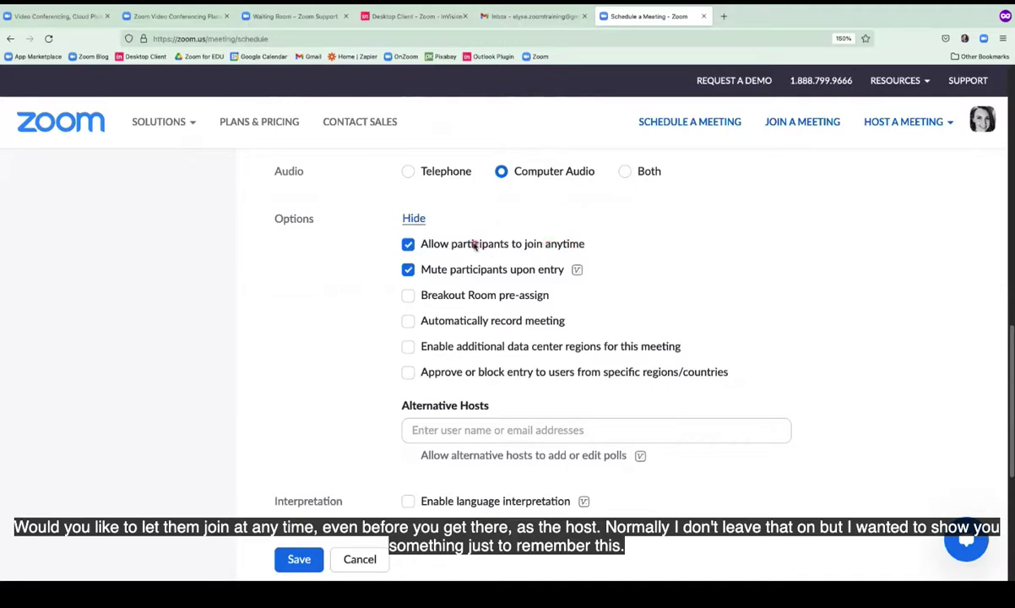
scroll(474, 244, up, 5)
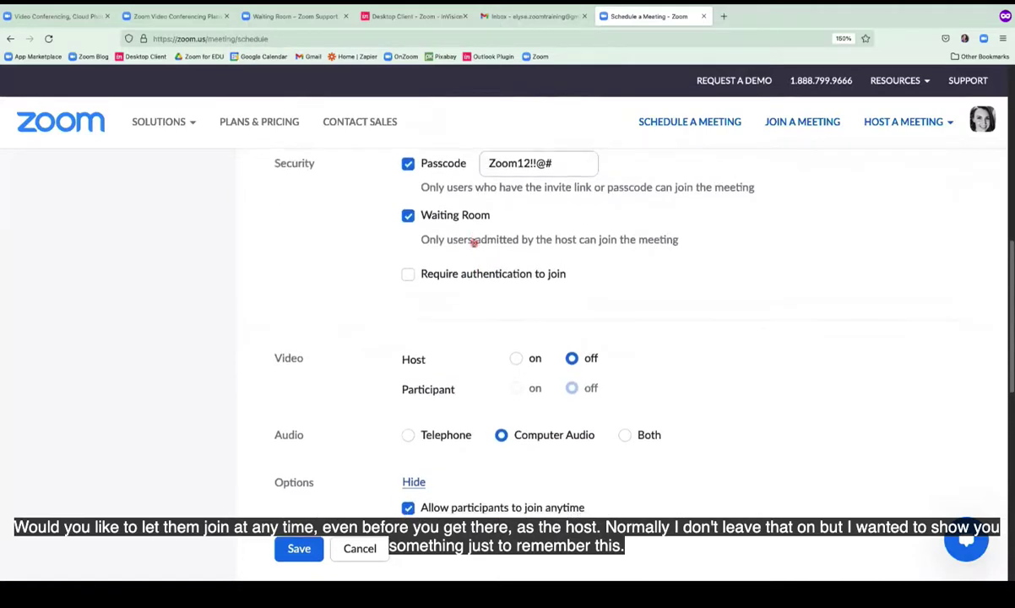
scroll(448, 241, down, 2)
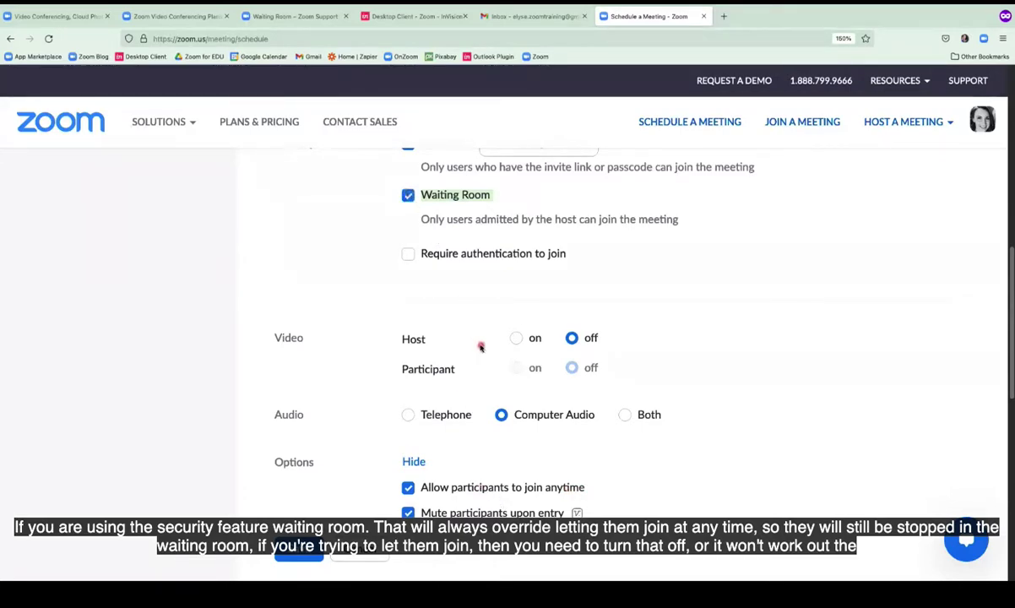
scroll(481, 346, down, 5)
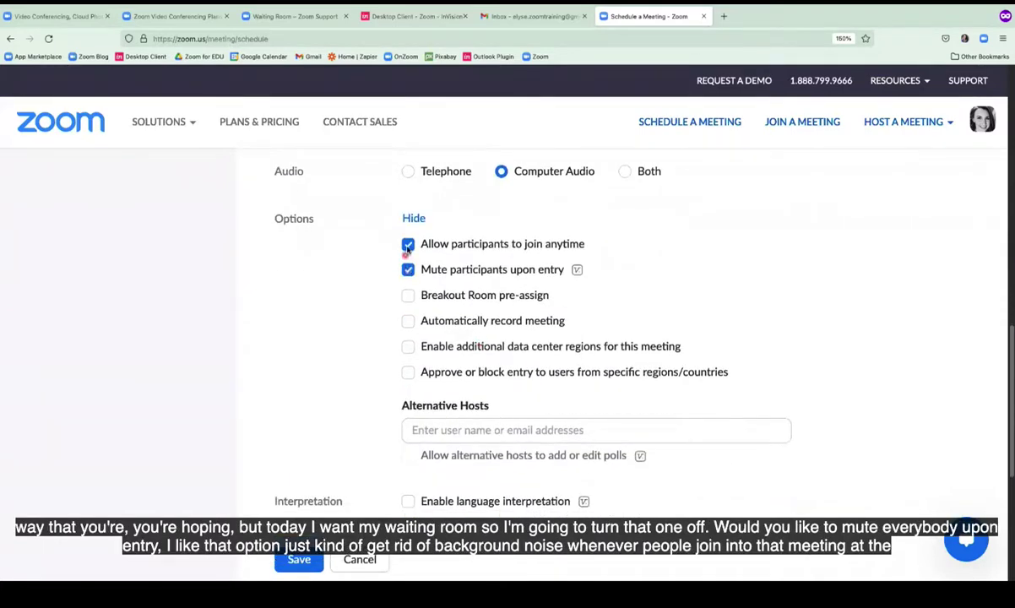
click(408, 245)
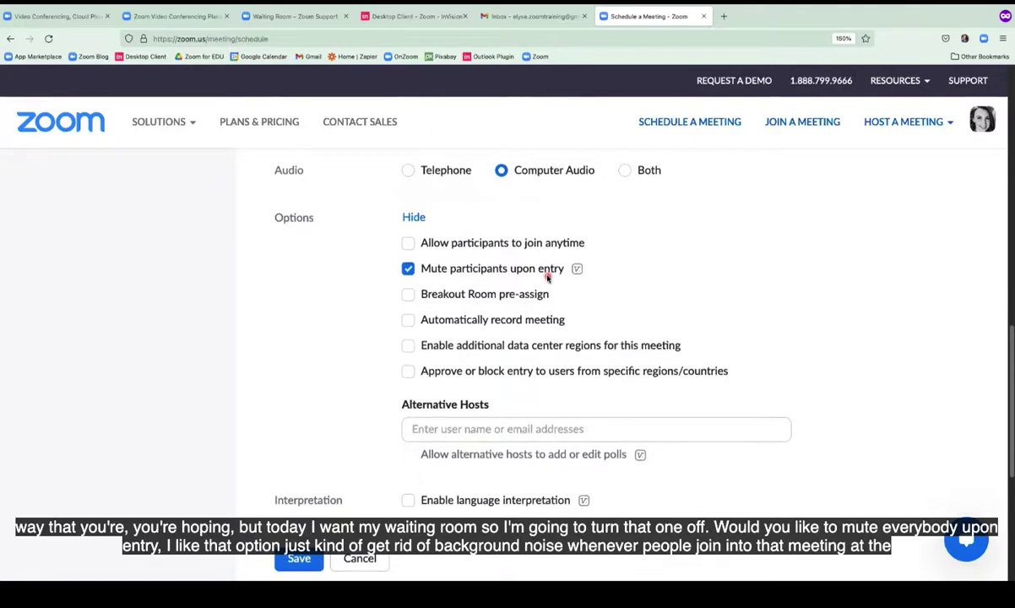
Save My Awesome Meeting as a scheduled meeting.
scroll(547, 276, down, 3)
scroll(547, 277, down, 2)
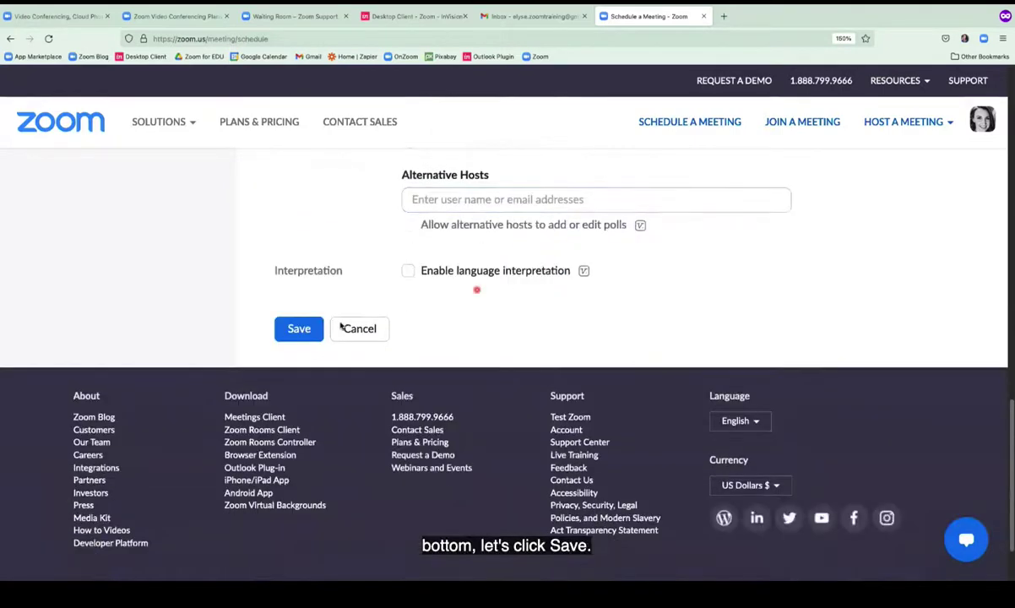
click(300, 329)
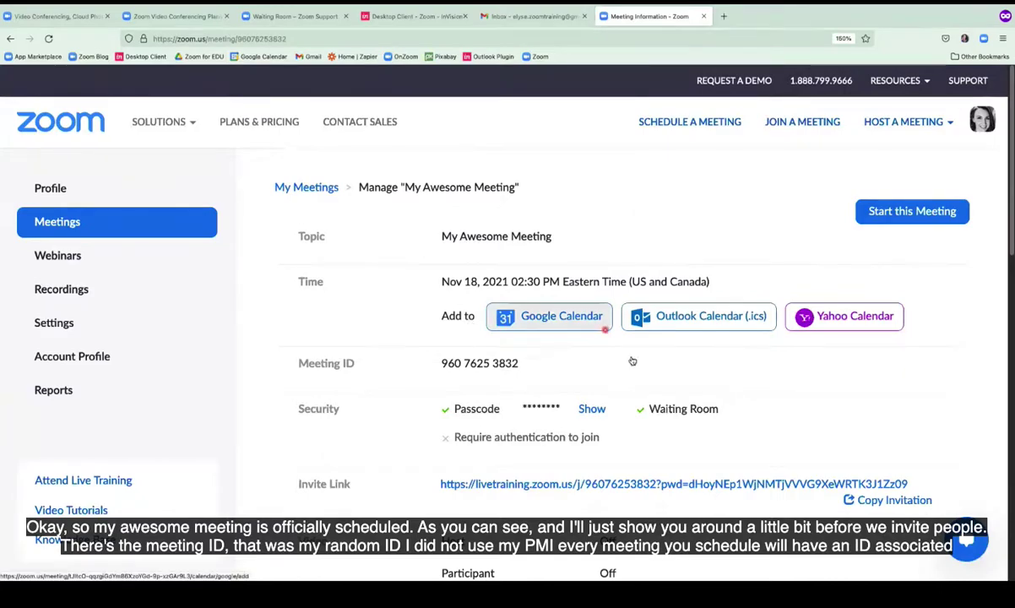
scroll(634, 364, down, 2)
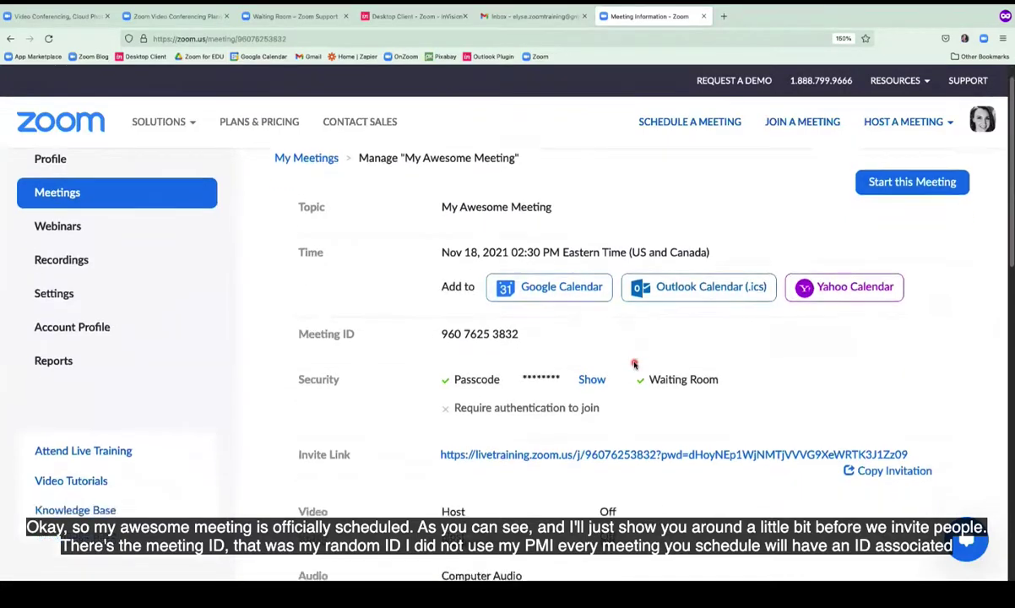
scroll(634, 364, down, 1)
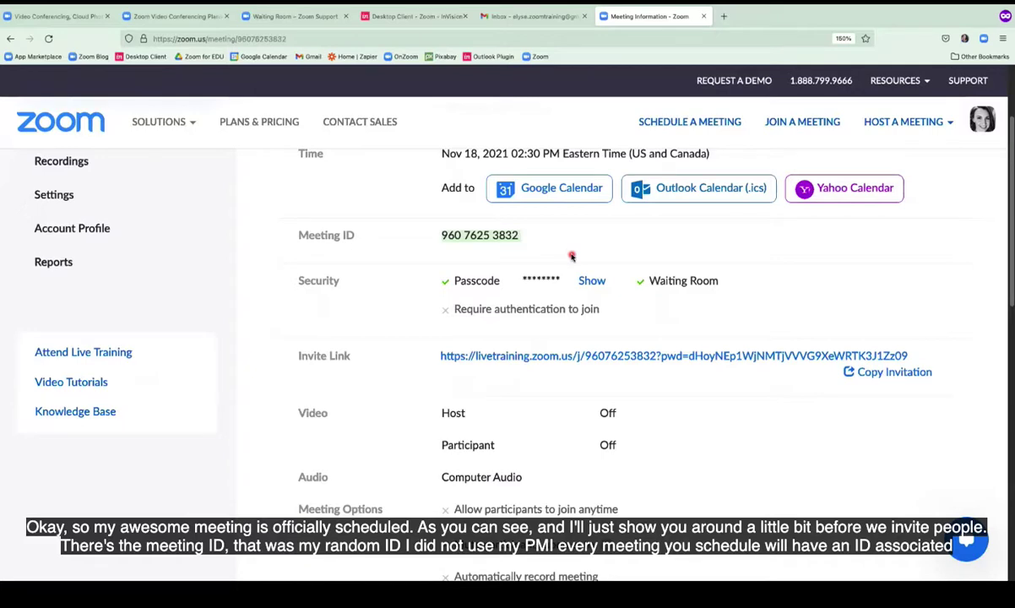
click(592, 281)
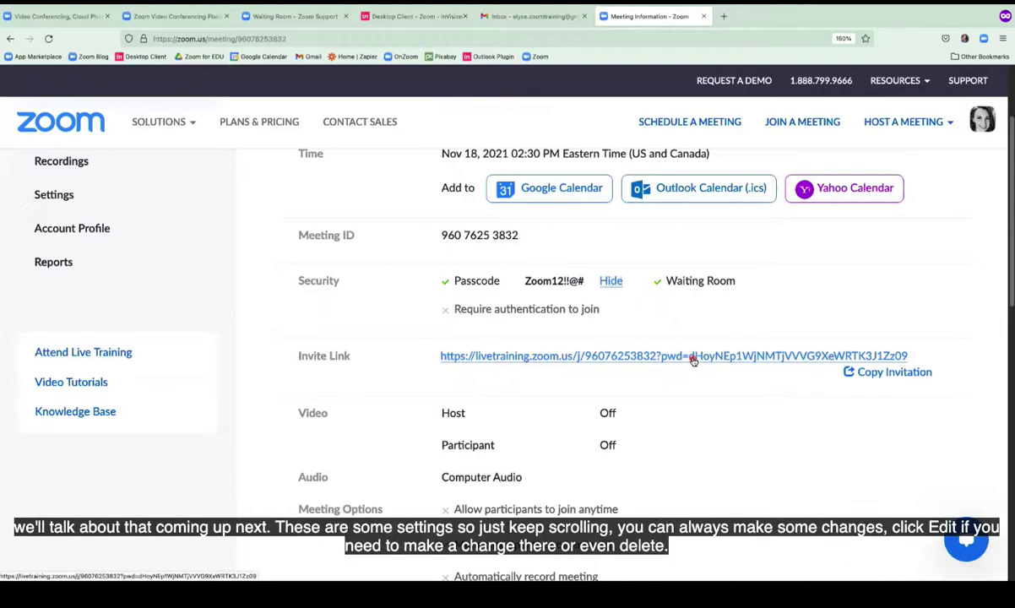
scroll(692, 360, down, 2)
scroll(693, 360, down, 3)
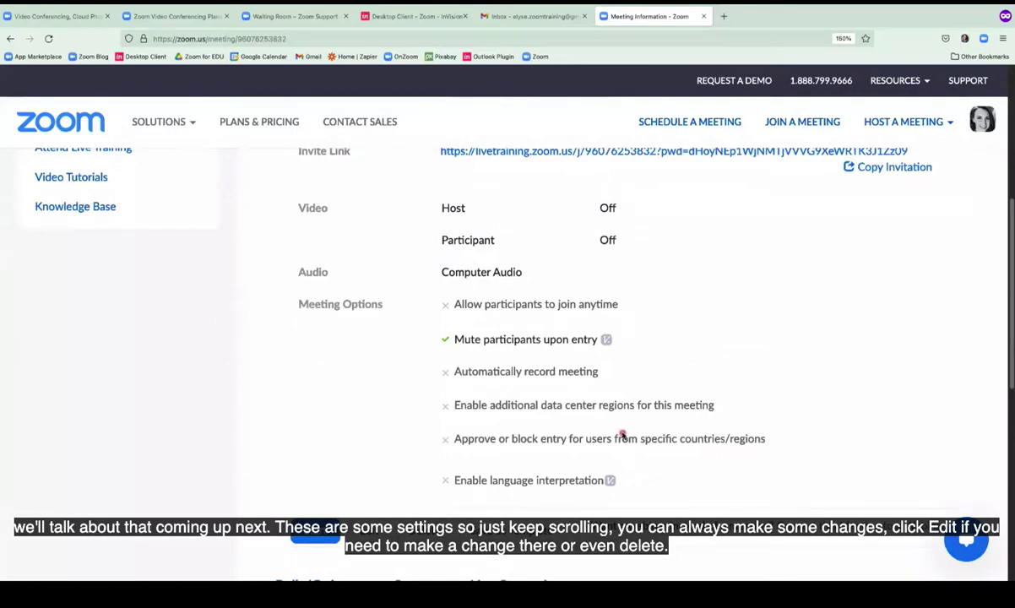
scroll(621, 435, down, 2)
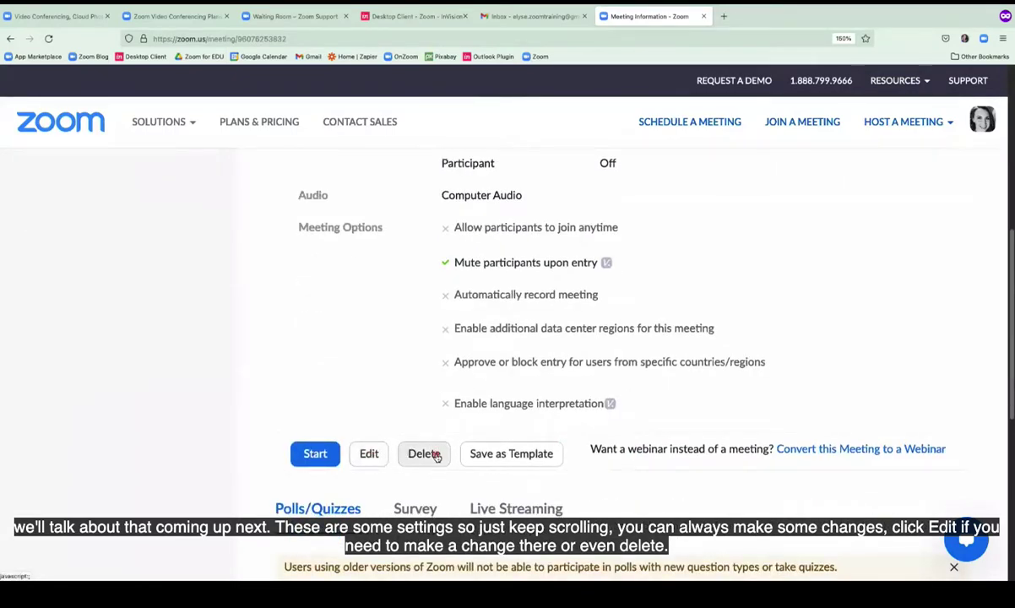
scroll(668, 405, up, 3)
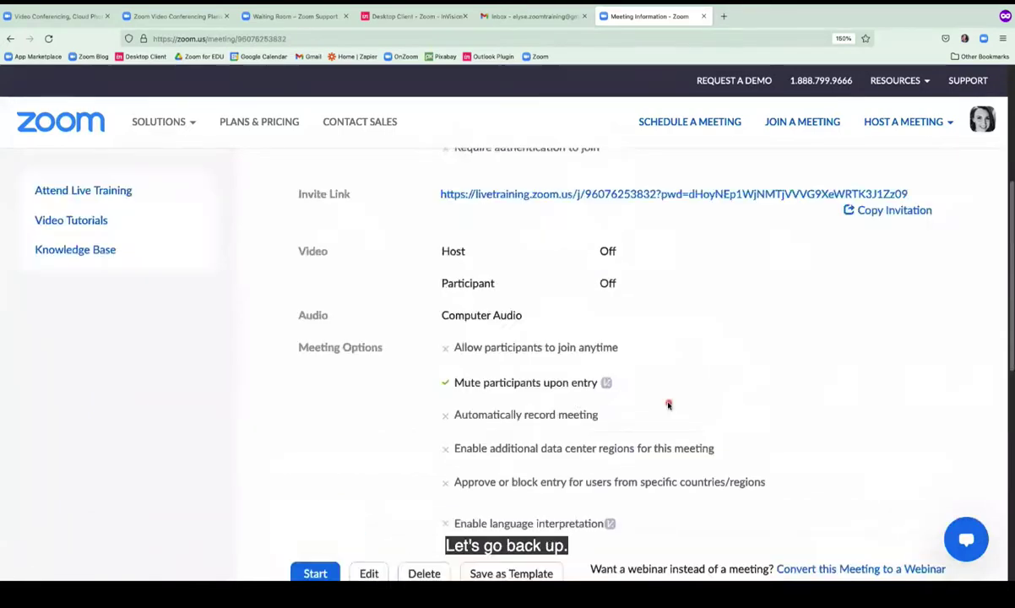
scroll(668, 405, up, 7)
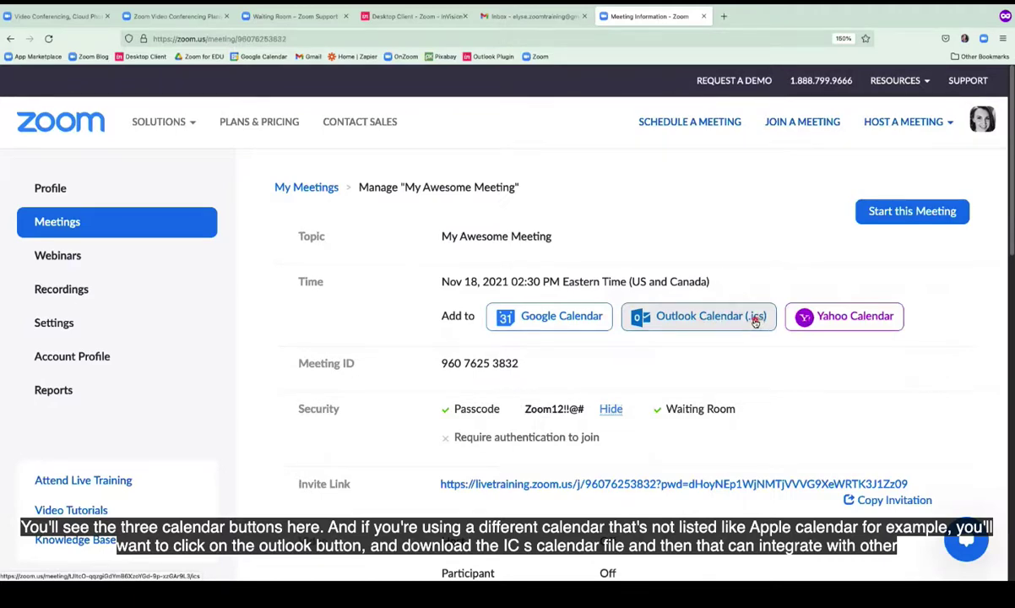
Add the meeting to Google Calendar, signing in with the Google account and granting Zoom access.
click(552, 318)
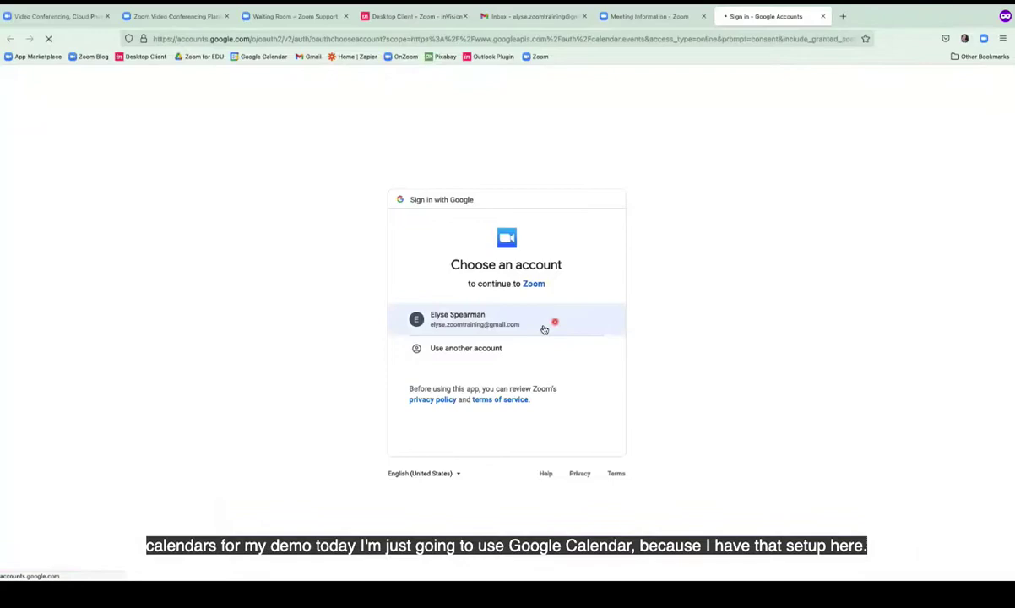
click(535, 327)
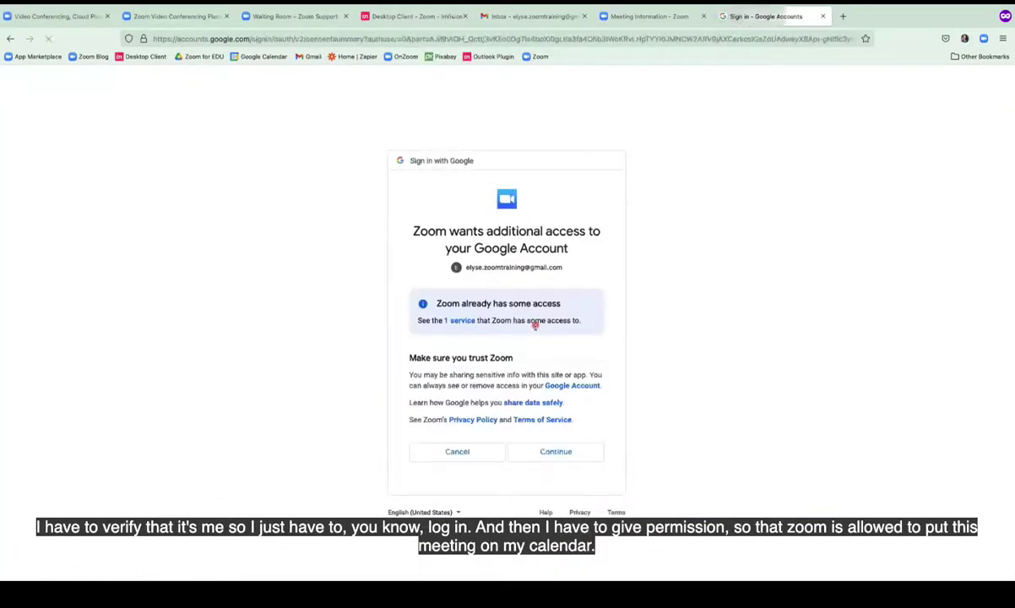
click(557, 454)
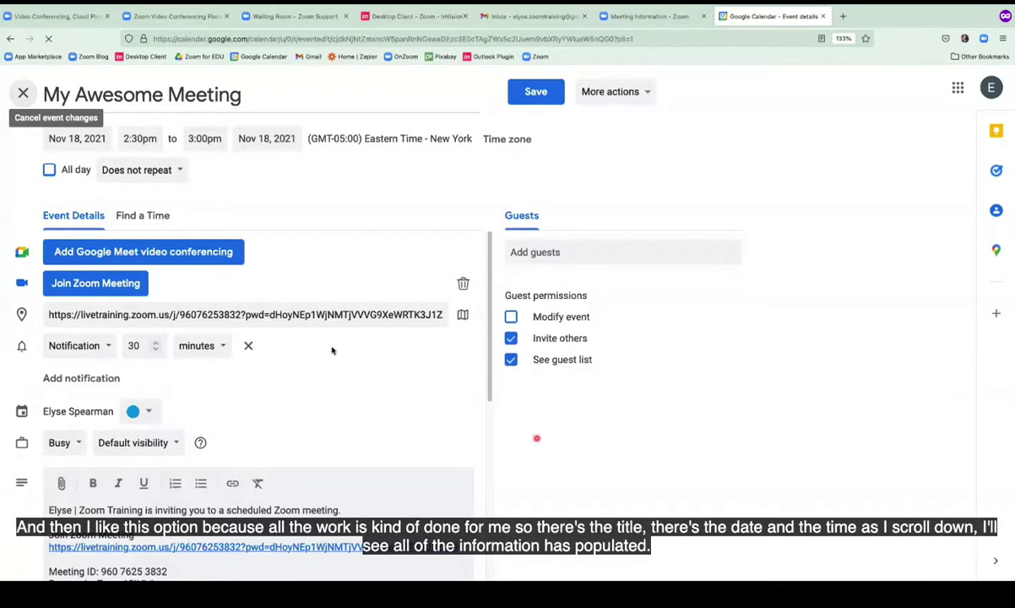
Save the My Awesome Meeting event for Nov 18 without guests, then return to Zoom.
scroll(332, 350, down, 3)
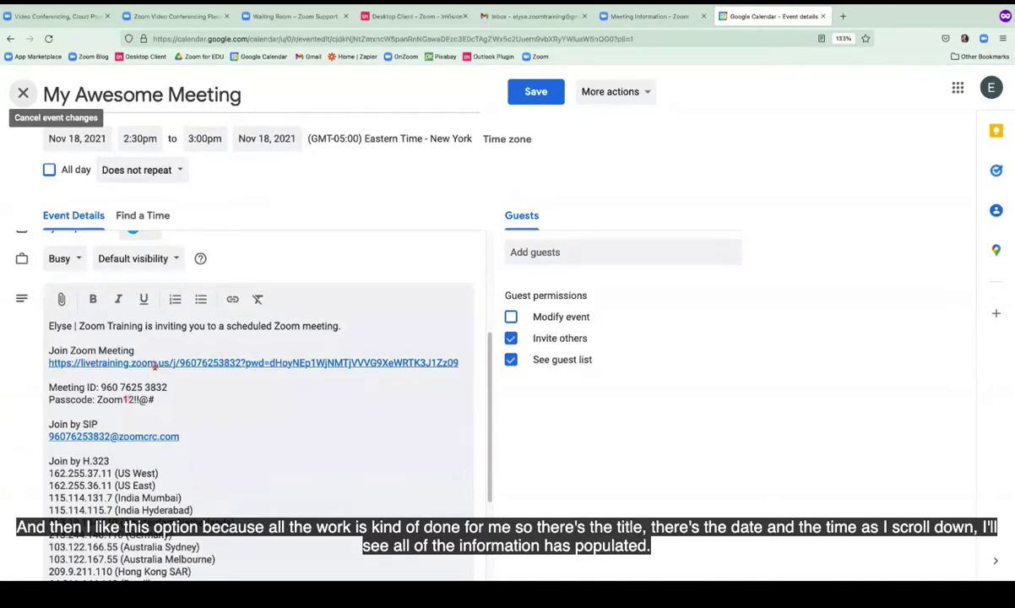
click(550, 251)
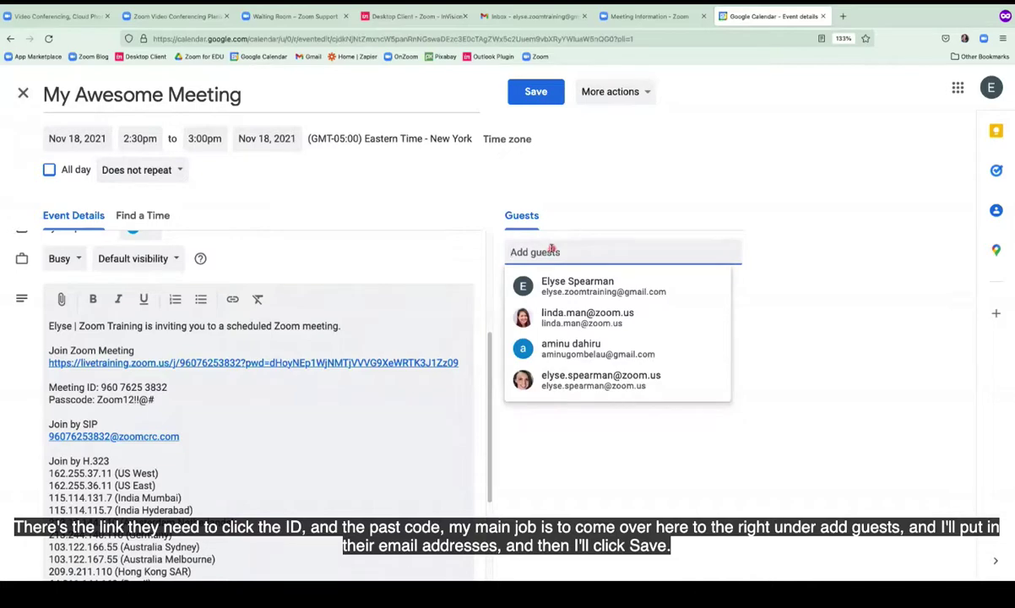
click(535, 93)
click(536, 93)
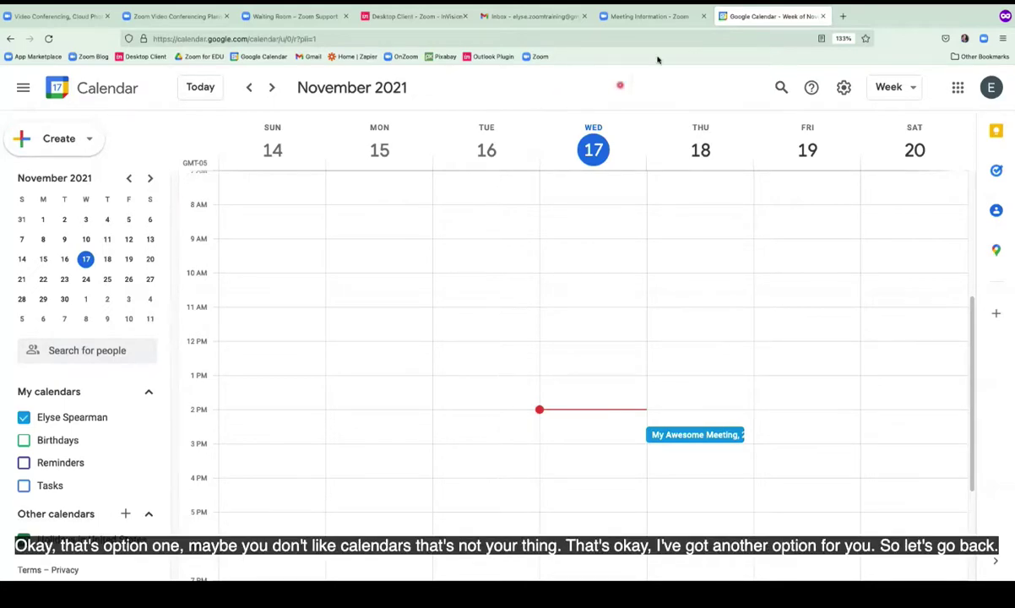
click(646, 17)
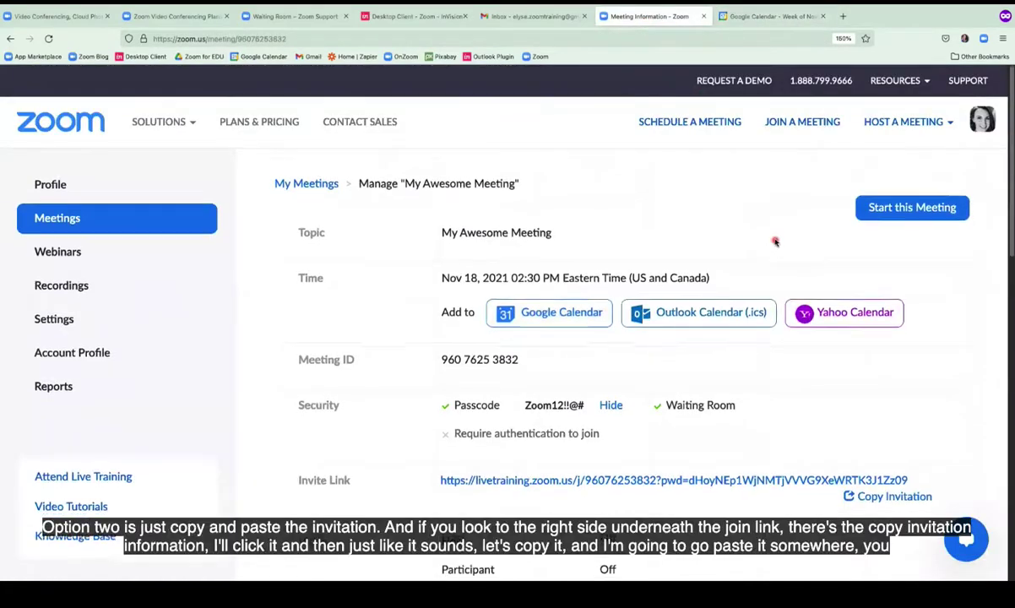
Copy the full My Awesome Meeting invitation text and switch to the Gmail tab.
scroll(775, 243, down, 3)
scroll(775, 242, down, 3)
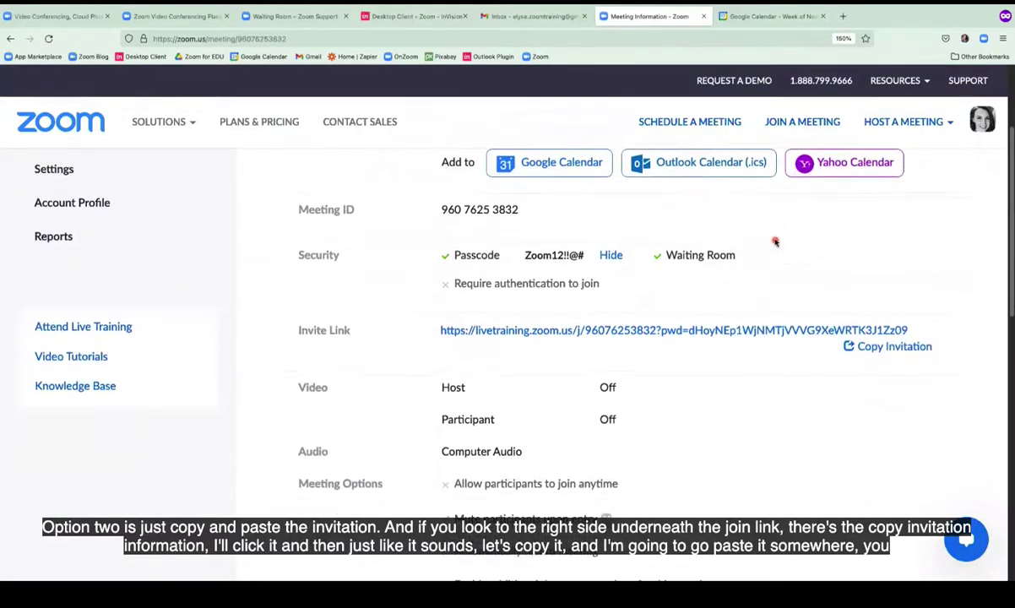
scroll(775, 243, down, 1)
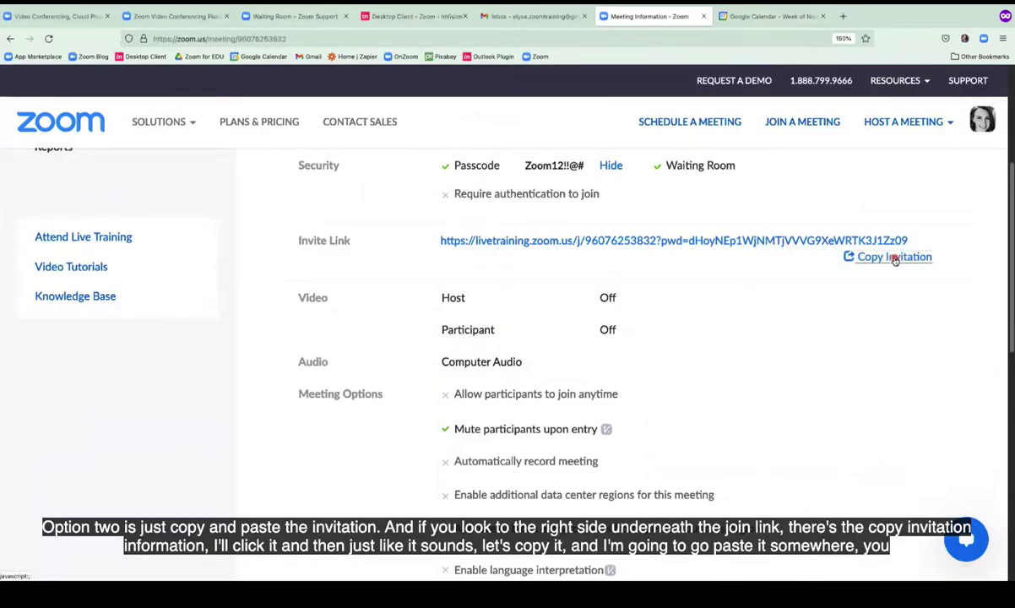
click(893, 258)
click(282, 202)
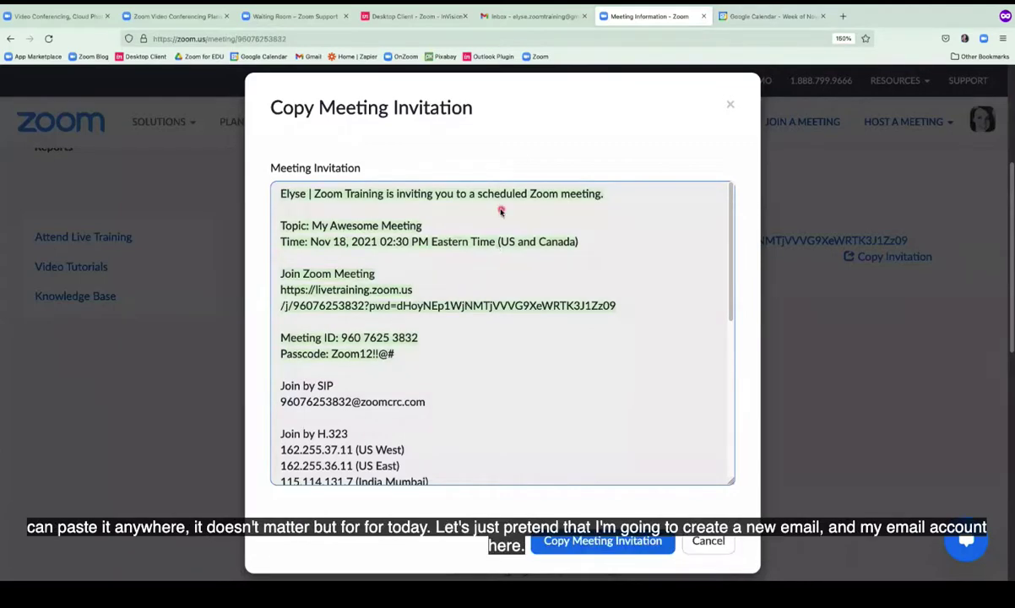
click(532, 17)
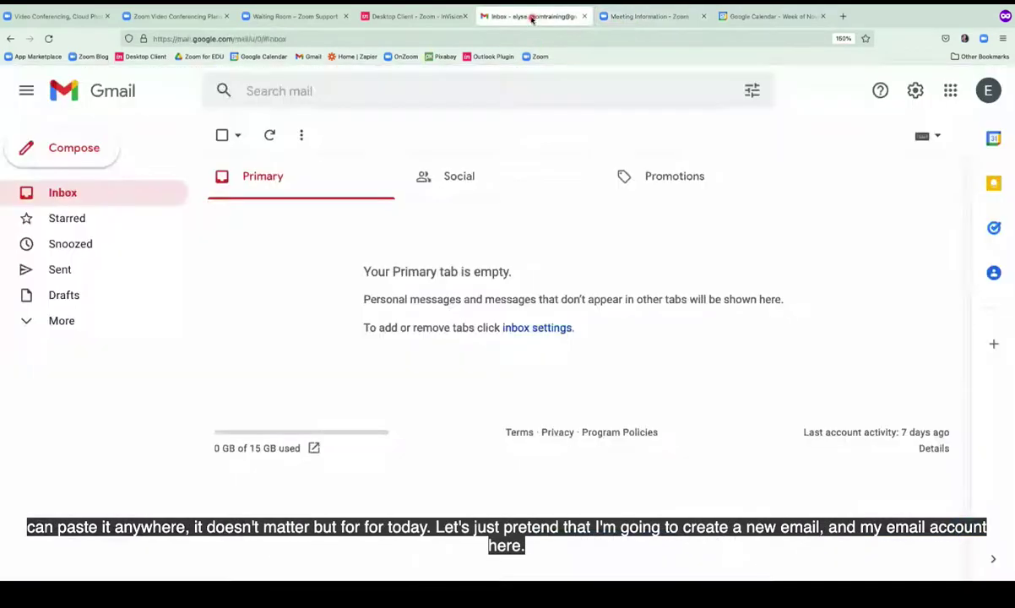
Compose a new email with the pasted invitation and subject 'Zoom'.
click(88, 140)
click(621, 327)
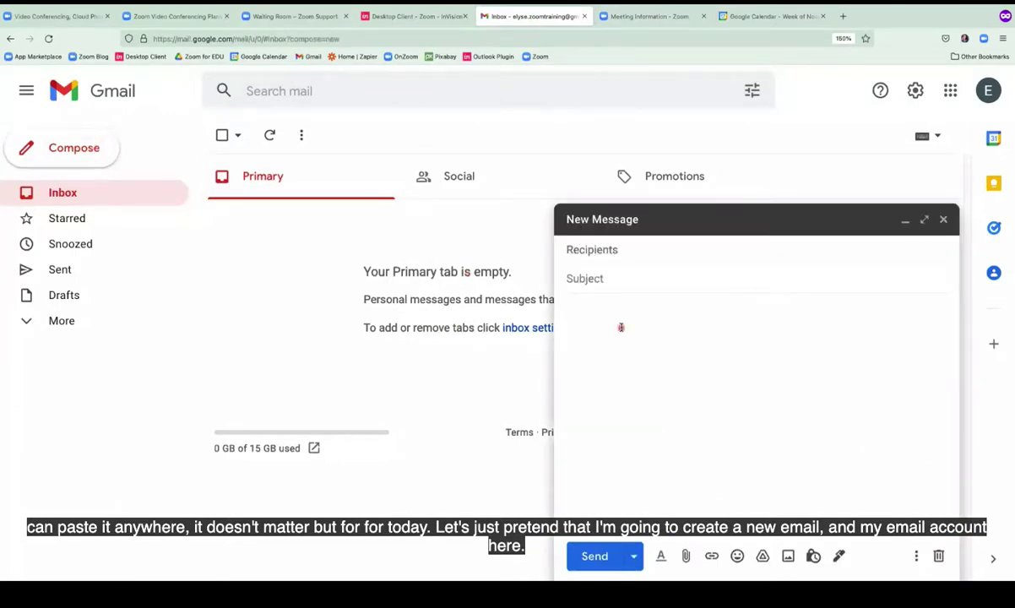
key(ctrl+v)
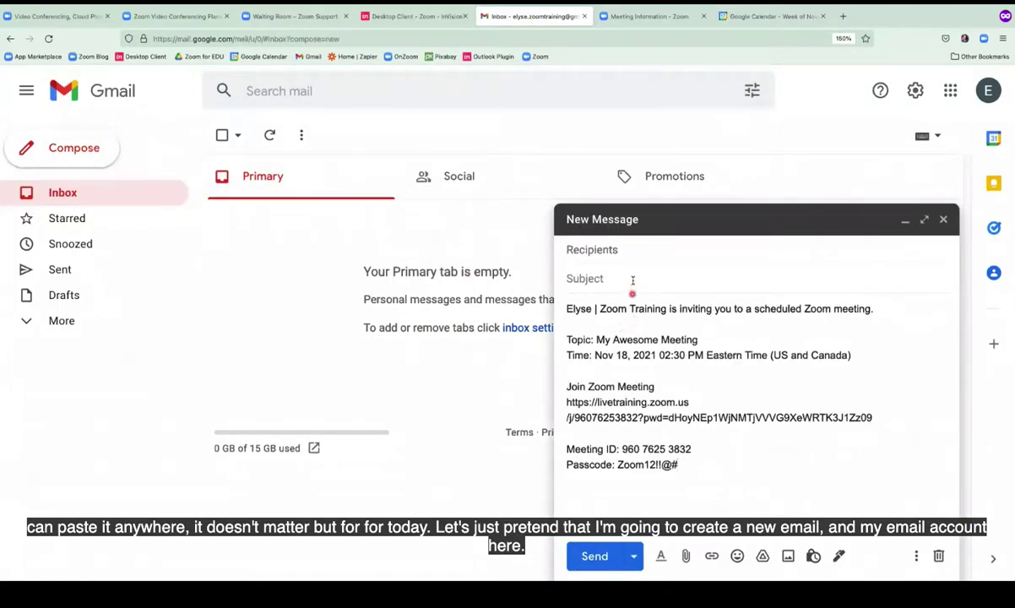
click(633, 280)
text(Zoom)
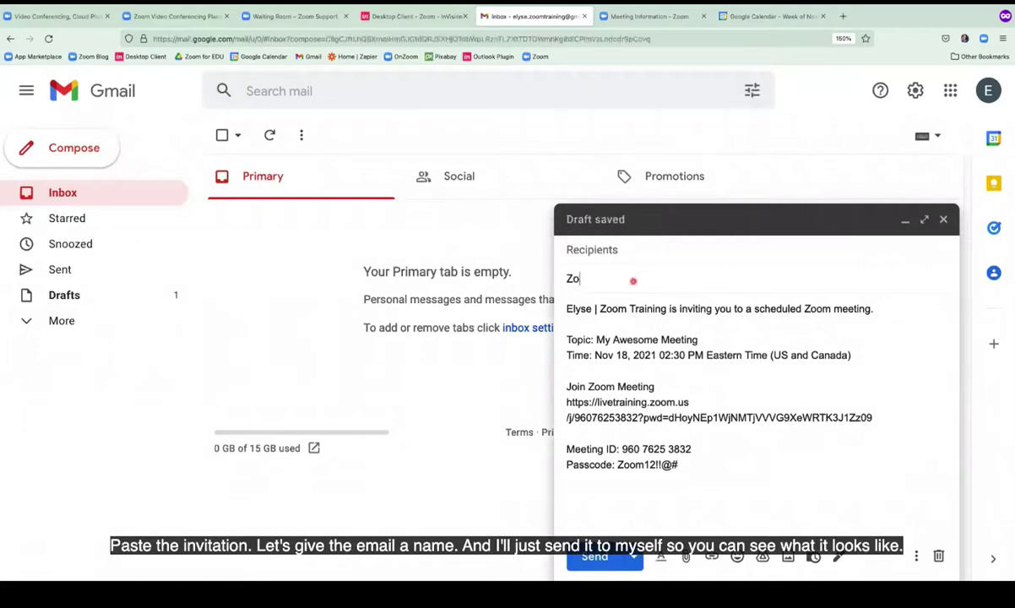
Address it to your own account, send it, open the received email, and return to Zoom.
click(637, 256)
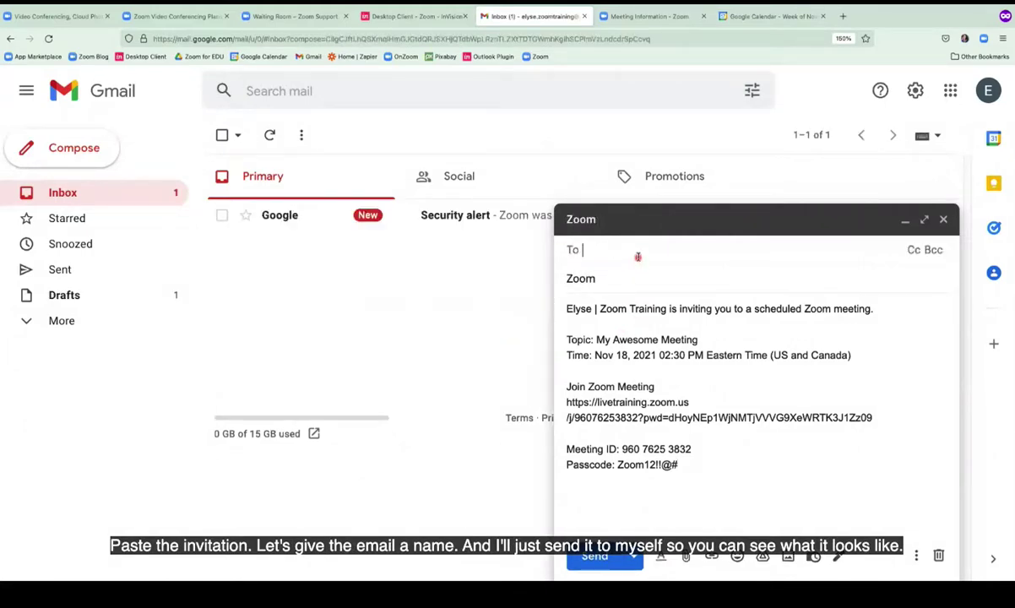
text(elyse)
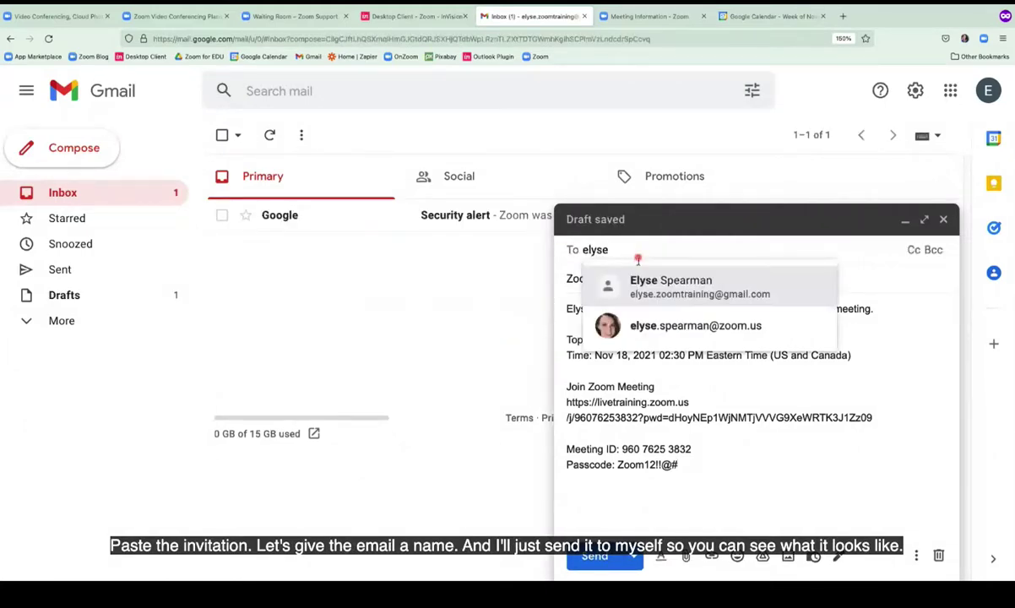
click(644, 284)
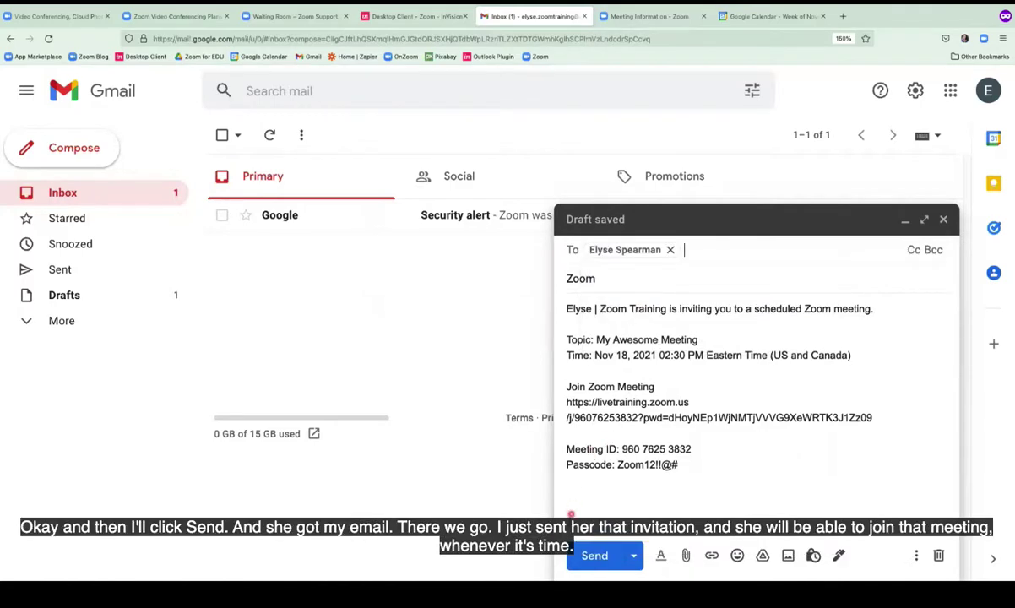
click(585, 553)
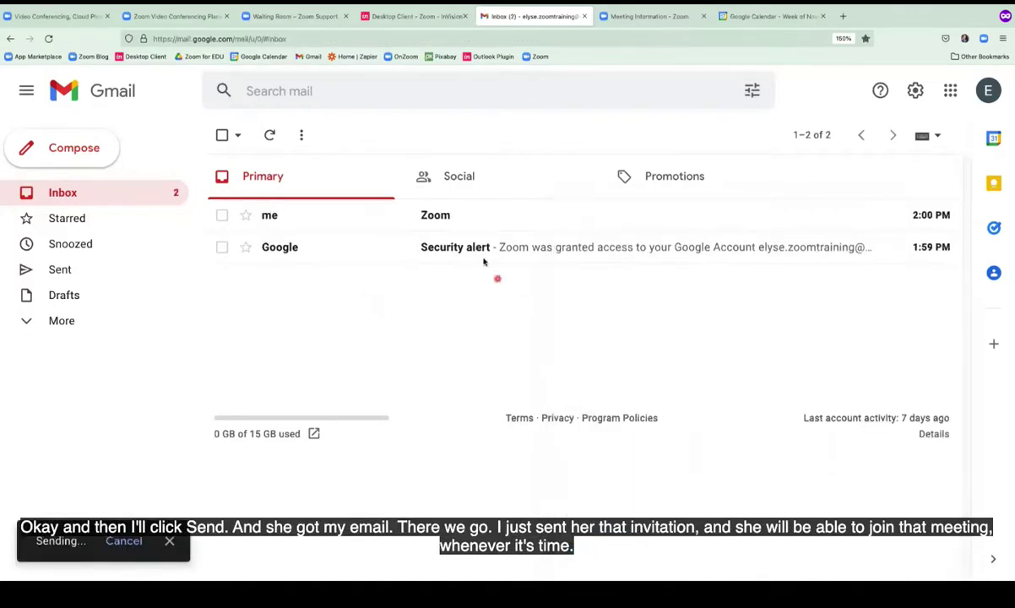
click(437, 217)
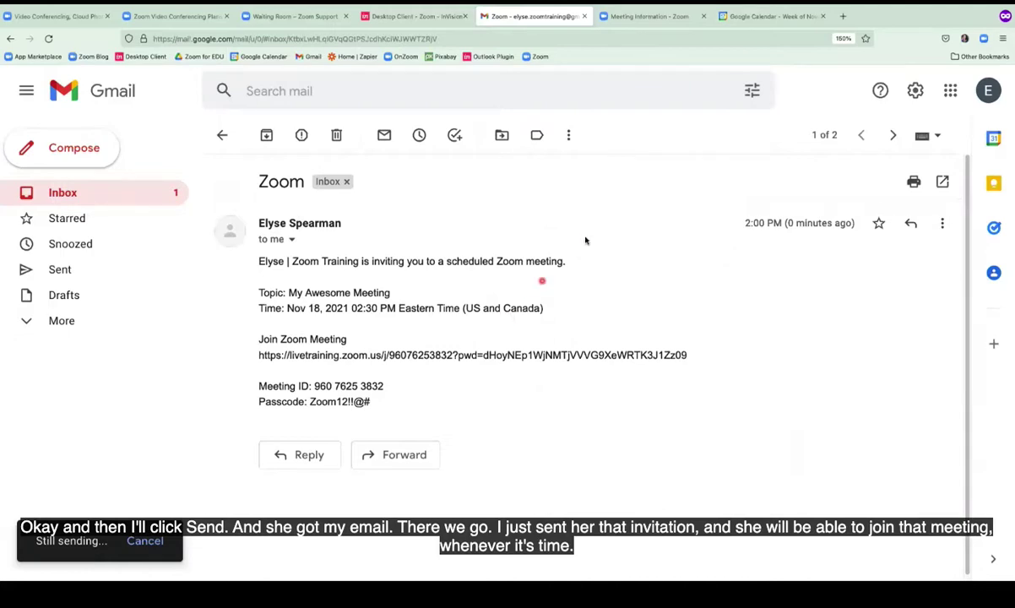
click(676, 19)
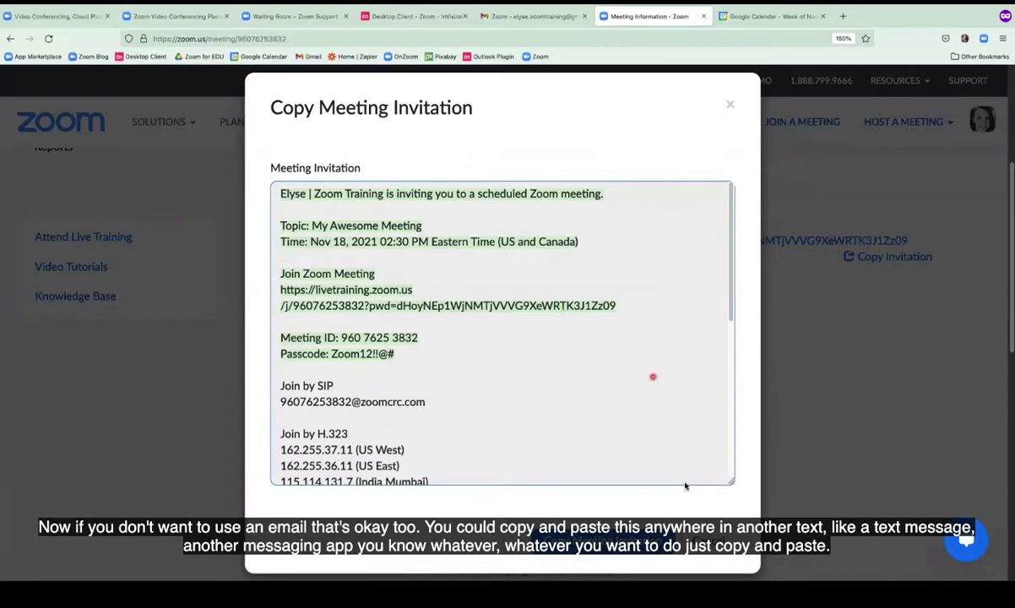
Close the invitation window, go to My Meetings, and start My Awesome Meeting.
click(709, 540)
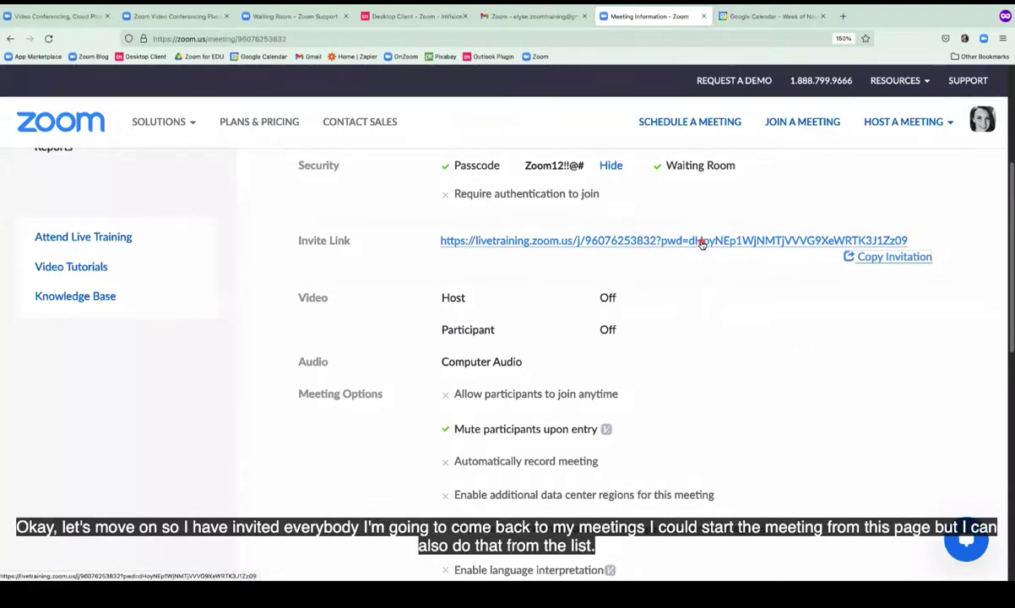
scroll(701, 243, up, 5)
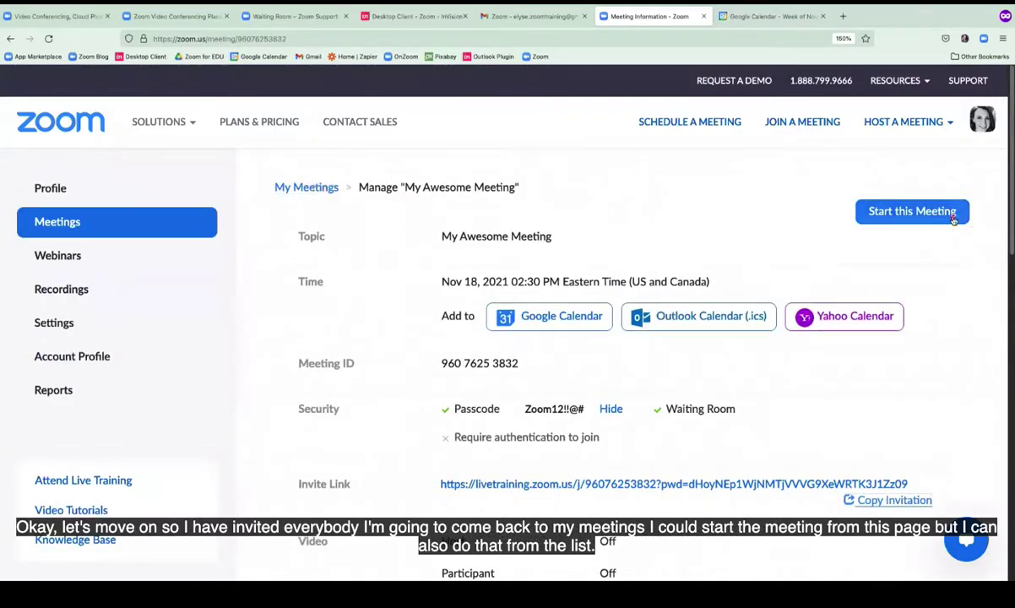
click(315, 187)
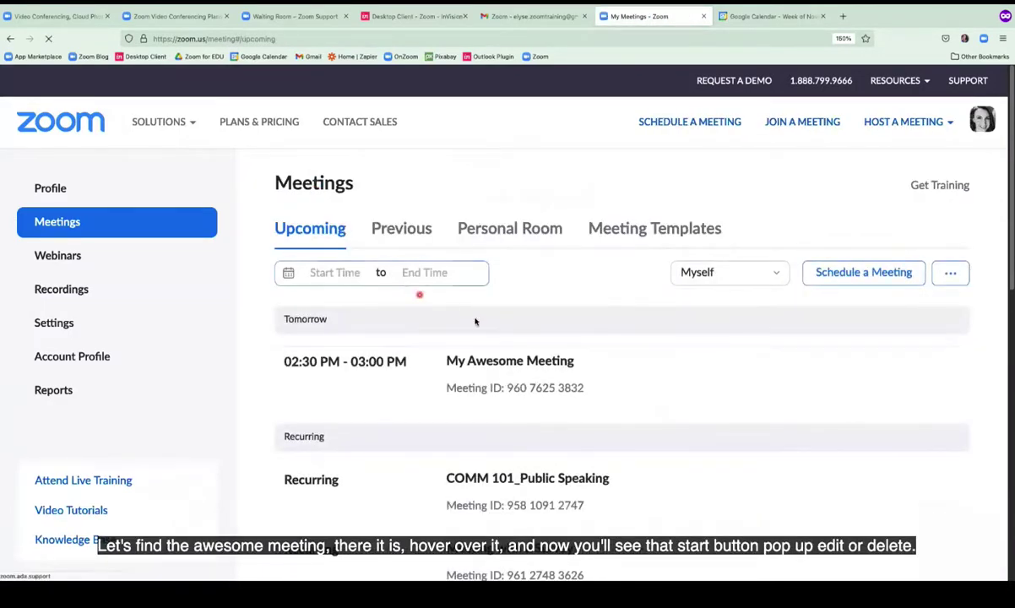
mouse_move(514, 358)
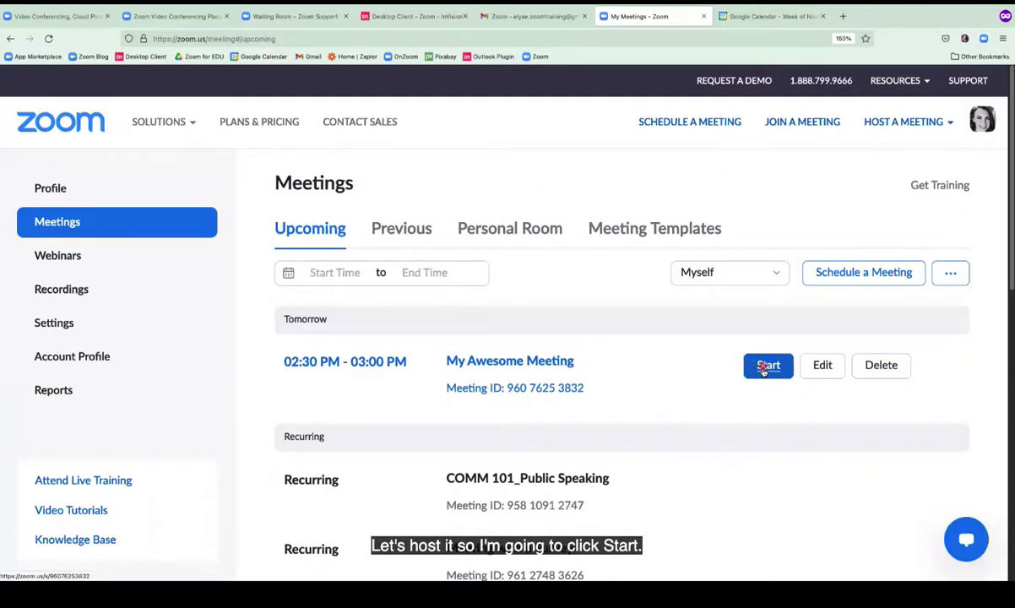
click(766, 366)
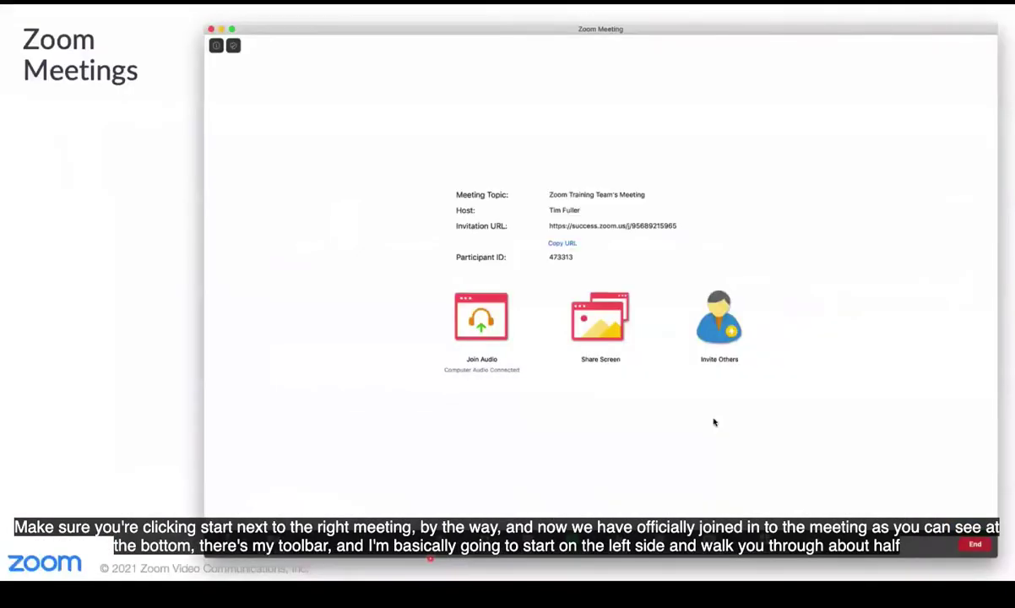
click(714, 421)
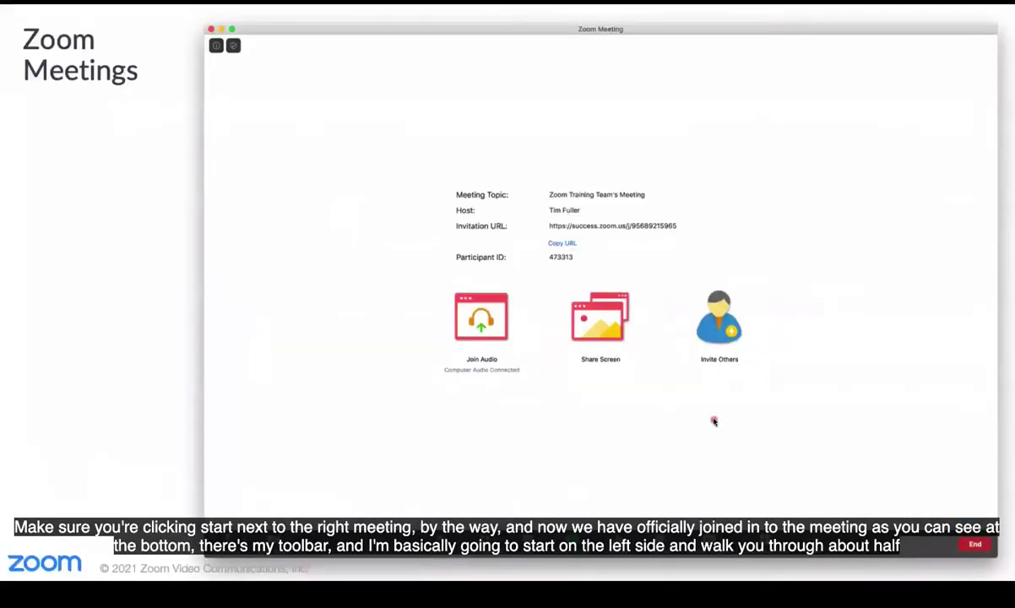
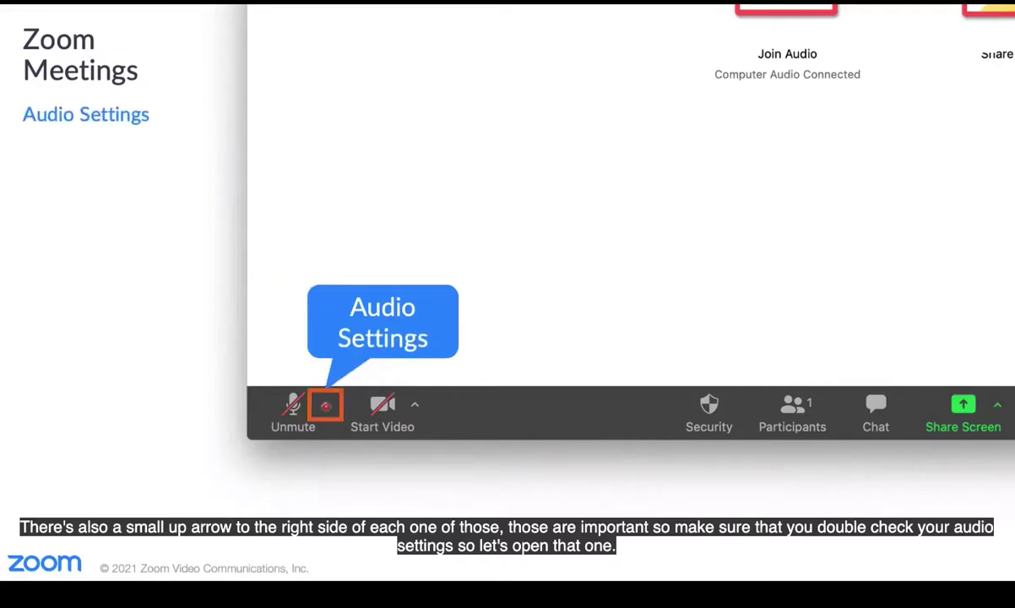
From the Unmute arrow menu, run Test Speaker & Microphone.
click(325, 405)
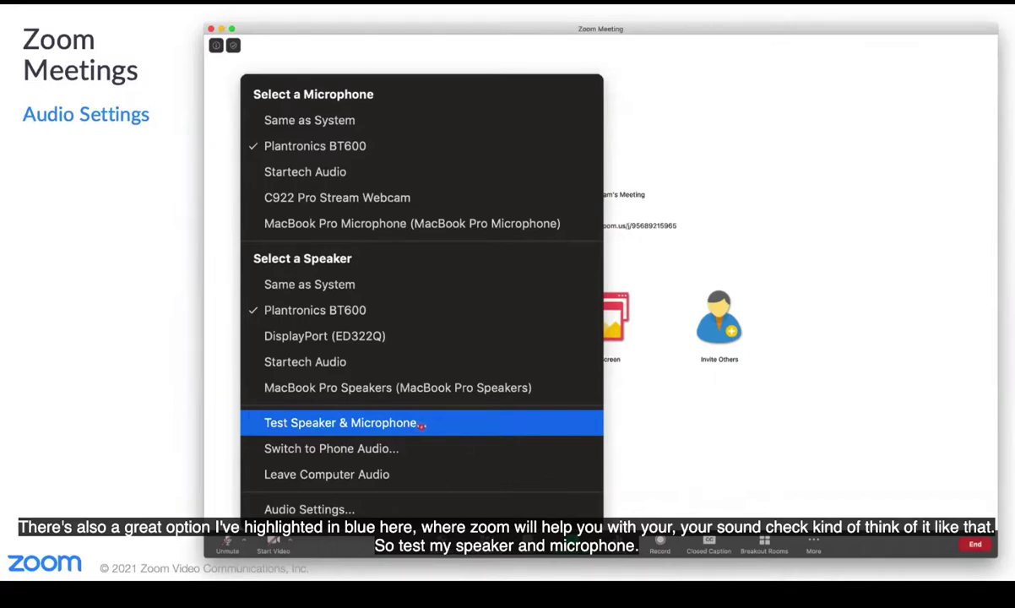
click(422, 425)
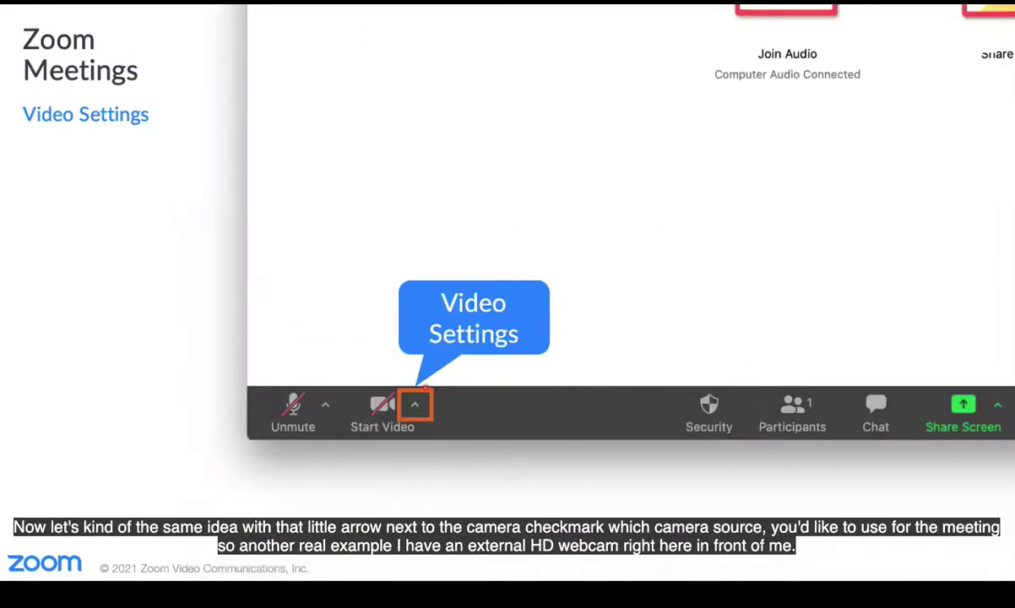
Open Video Settings from the Start Video arrow menu to preview the HD Pro Webcam C920.
click(417, 402)
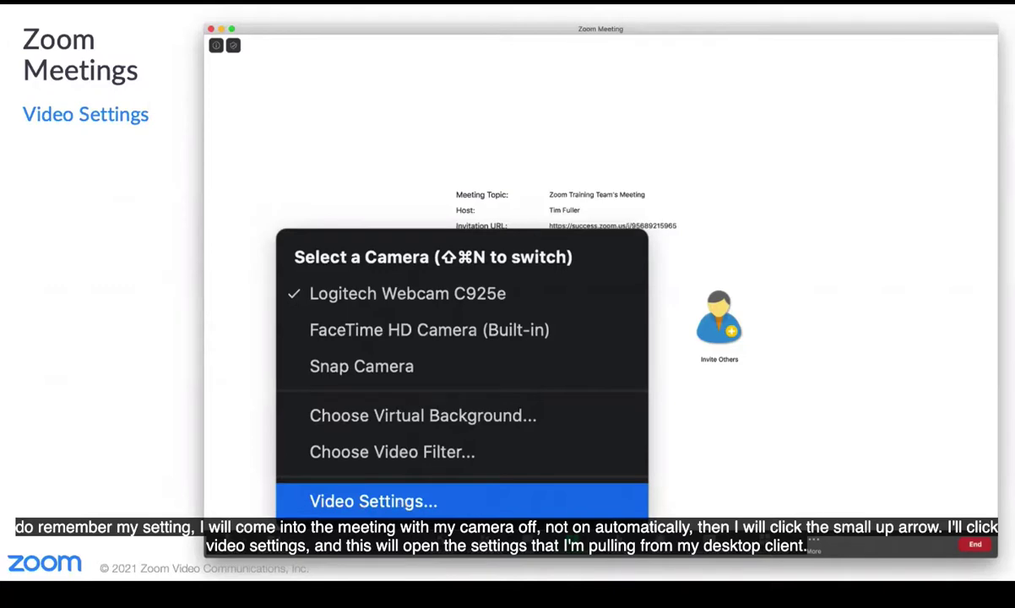
click(398, 505)
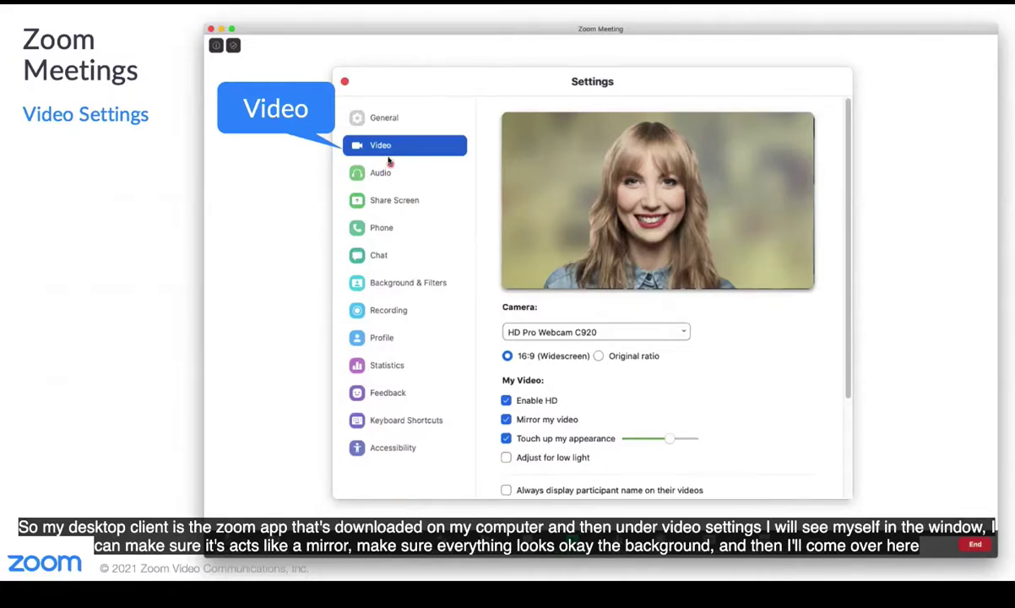
click(575, 154)
mouse_move(273, 541)
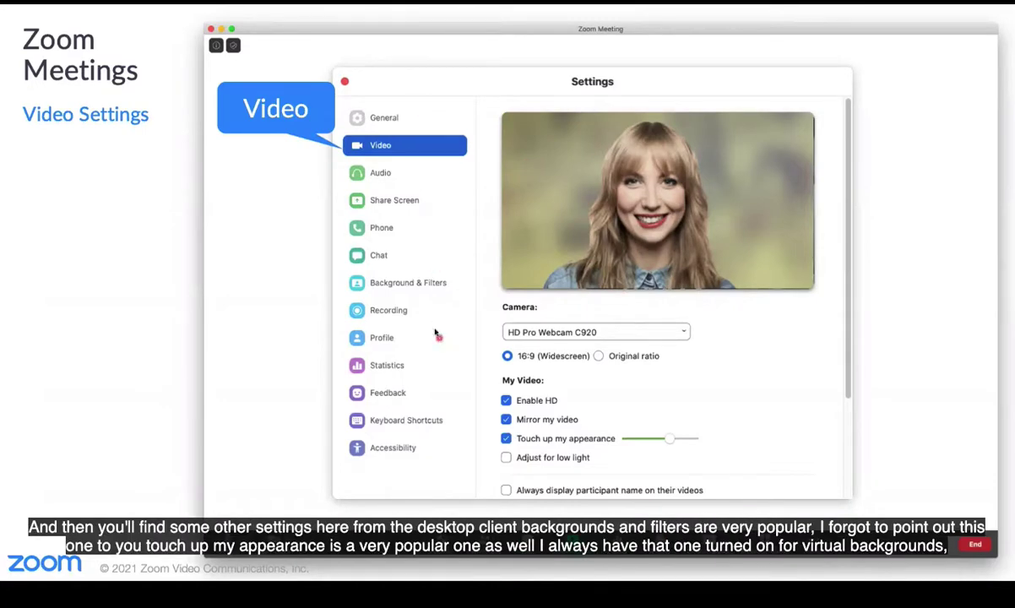
click(423, 283)
Go to Background & Filters in Settings and show the Video Filters tab.
click(425, 282)
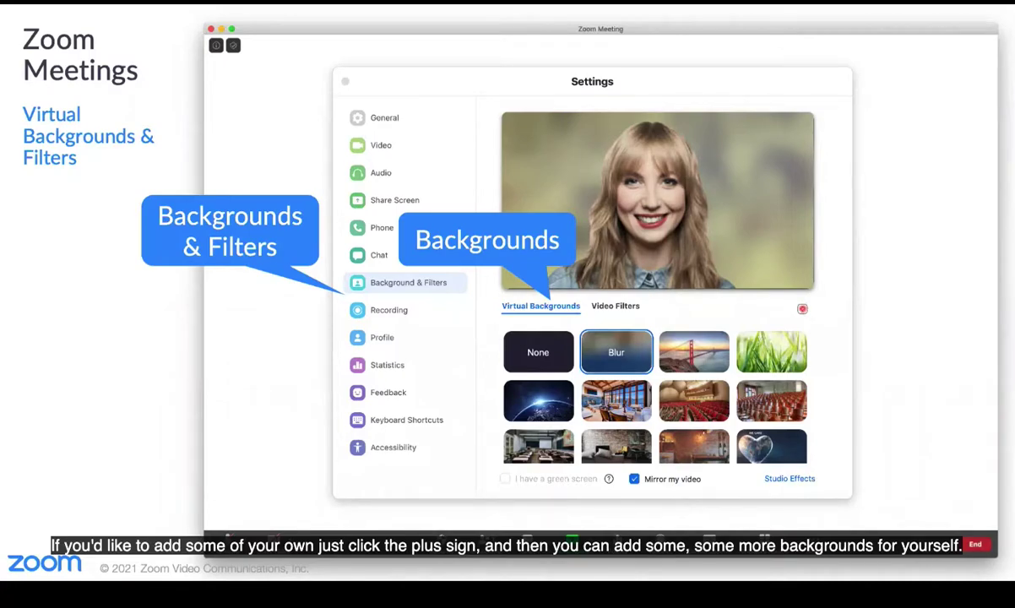
click(619, 305)
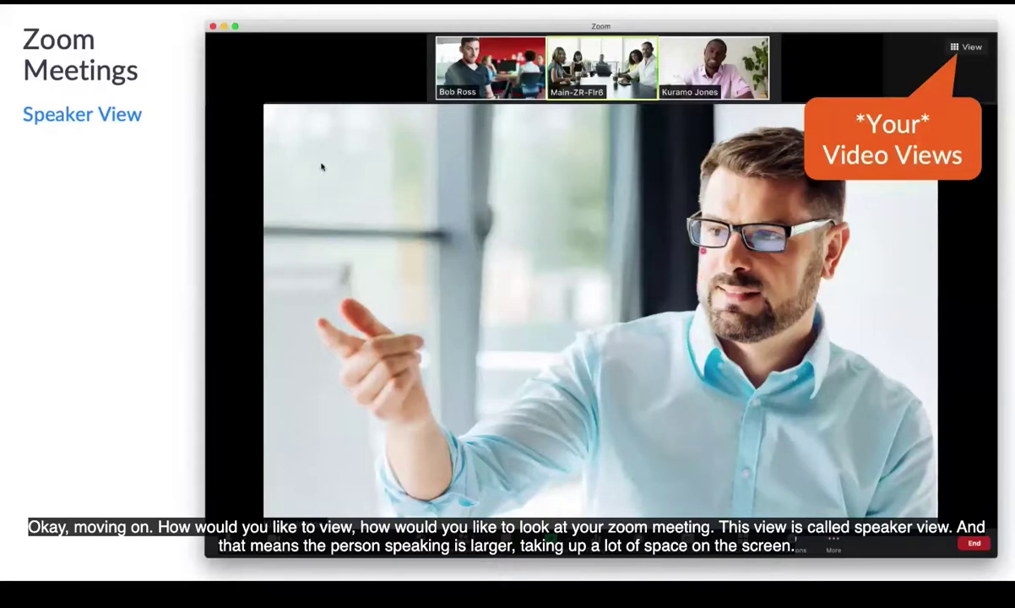
Switch the meeting layout from Speaker view to Gallery view, then reopen the View menu.
click(803, 435)
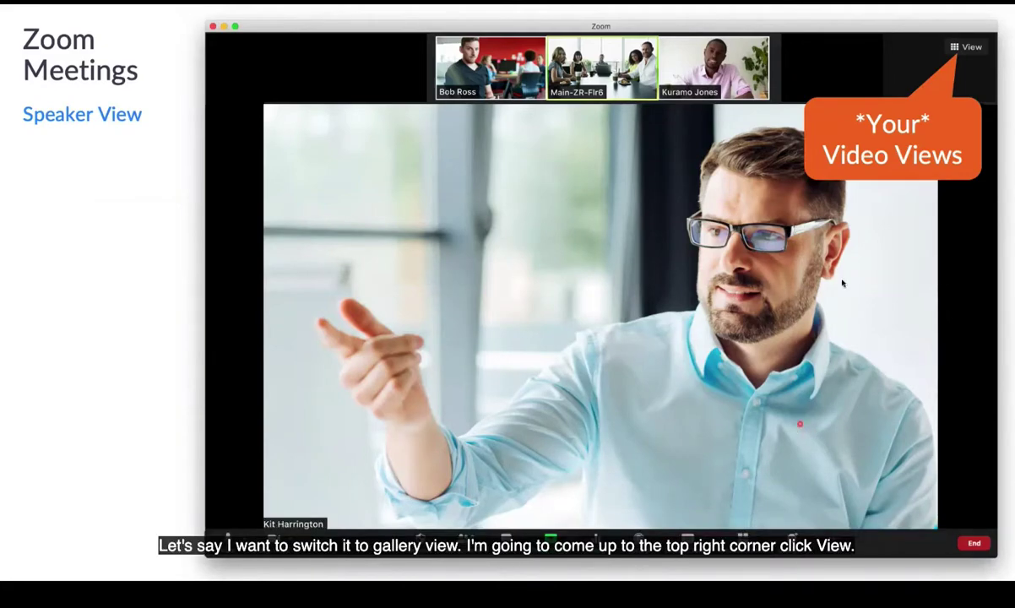
click(964, 47)
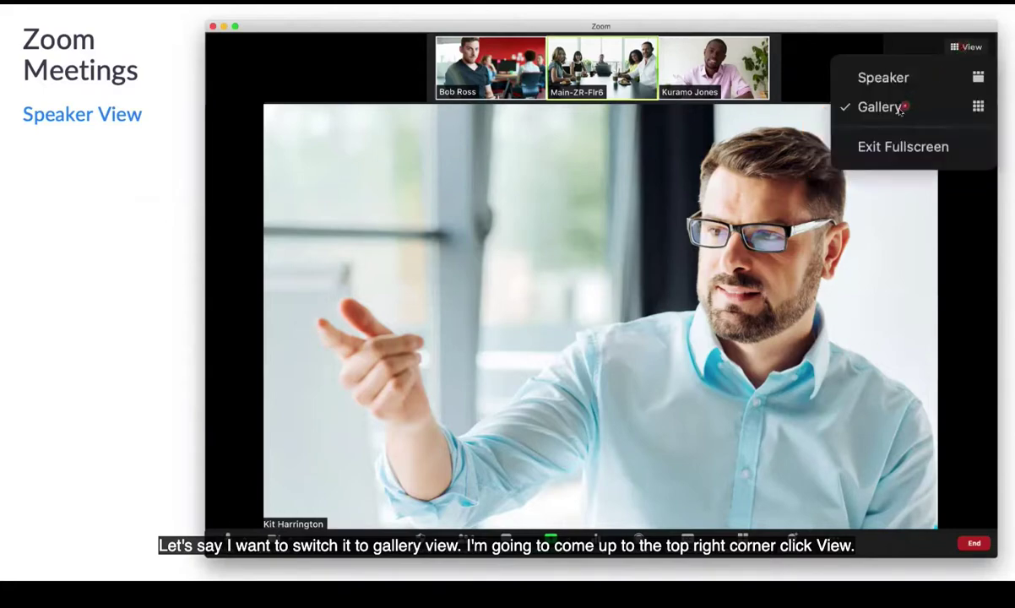
click(847, 105)
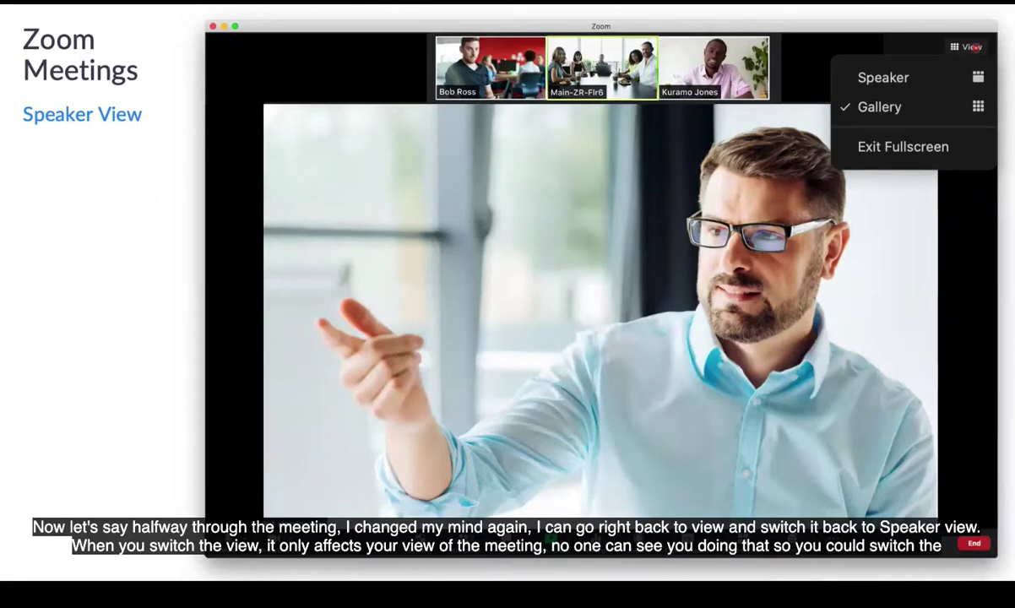
key(Right)
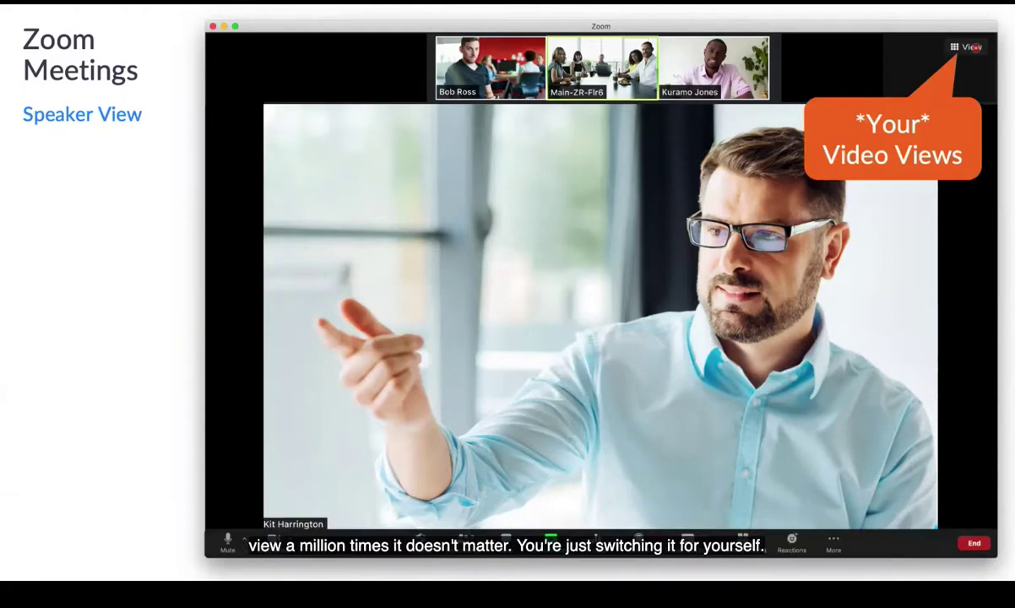
click(976, 49)
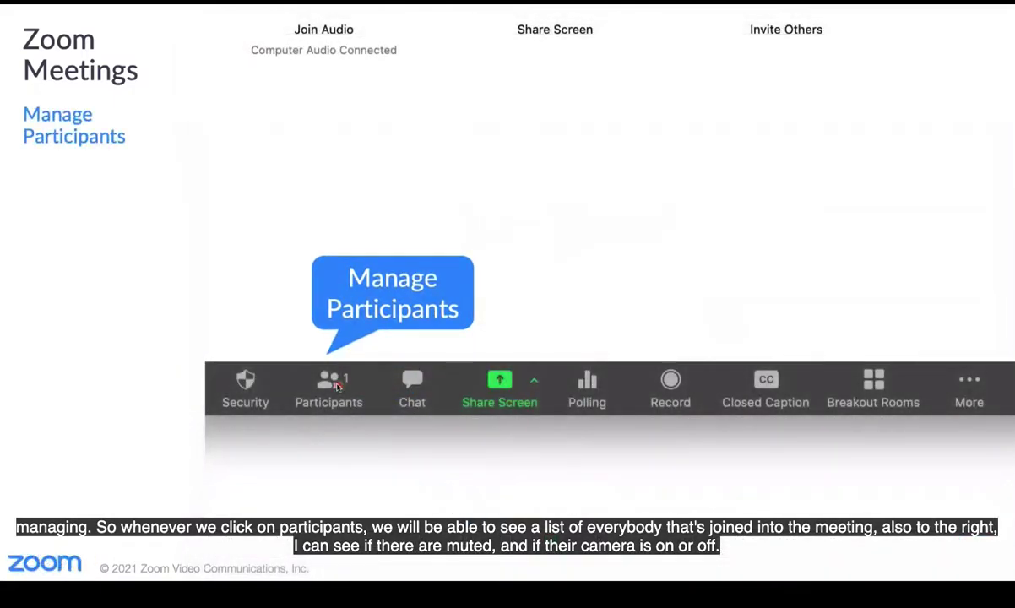
Show the Participants panel and open the More menu beside an attendee's name.
click(336, 385)
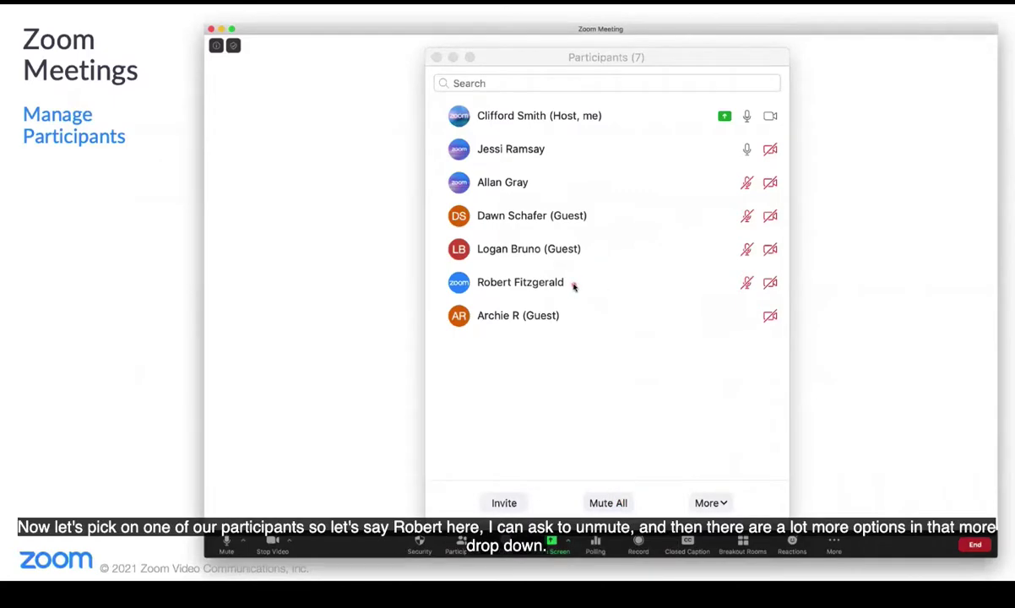
mouse_move(573, 285)
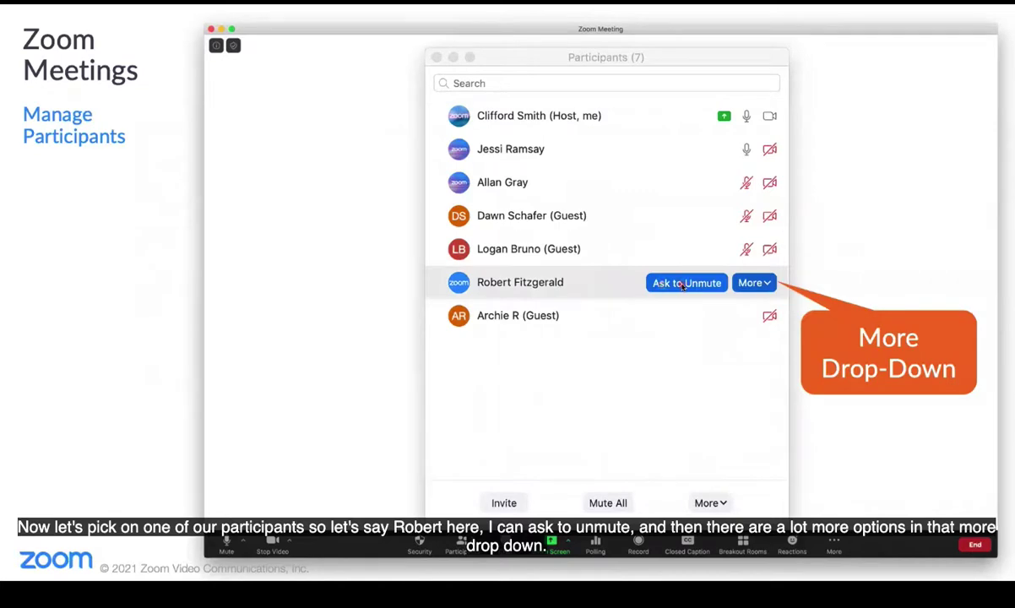
click(749, 284)
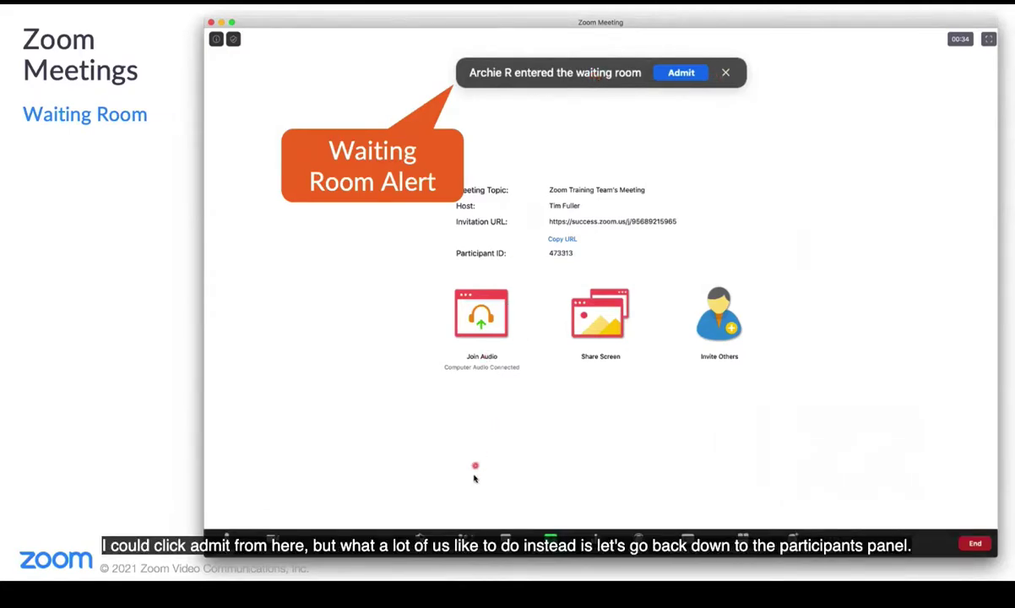
Open the Participants list to find the person in the Waiting Room.
click(464, 517)
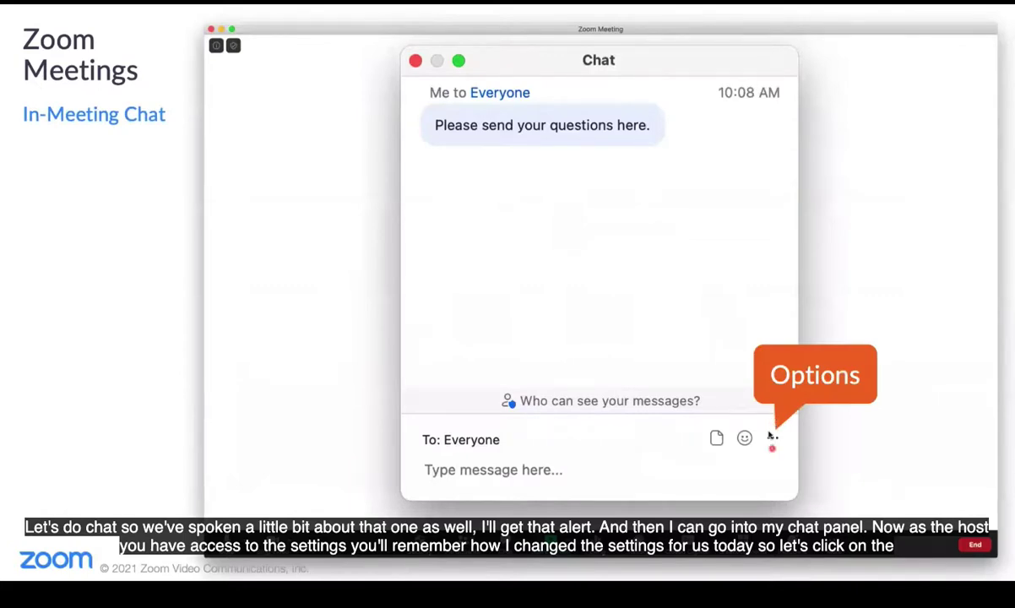
Open the chat's (…) extra message options.
click(773, 439)
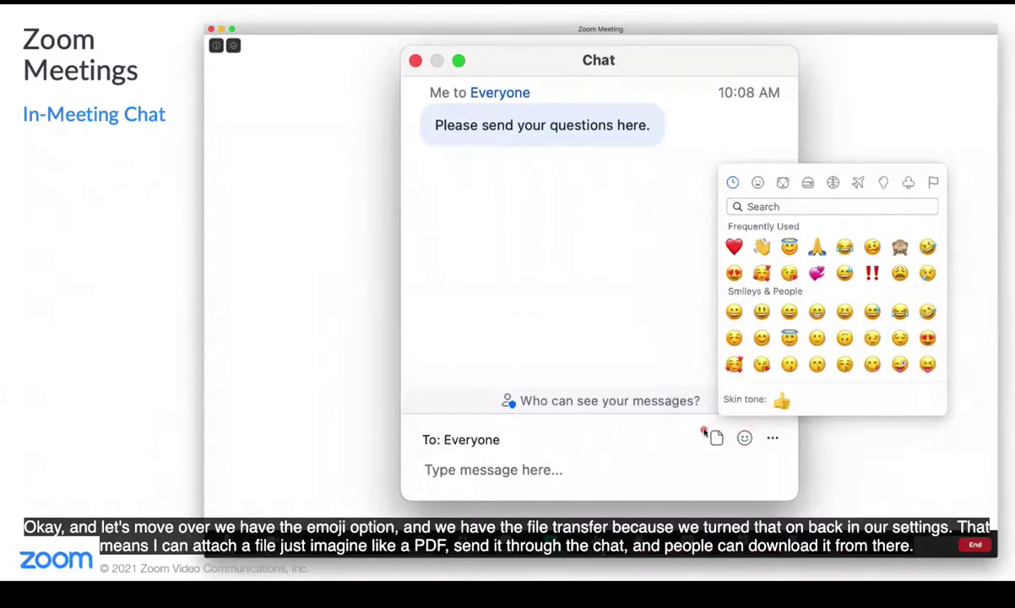
Check the chat's file sources (OneDrive, Google Drive, Box, Your Computer) and the To: recipient list.
click(704, 433)
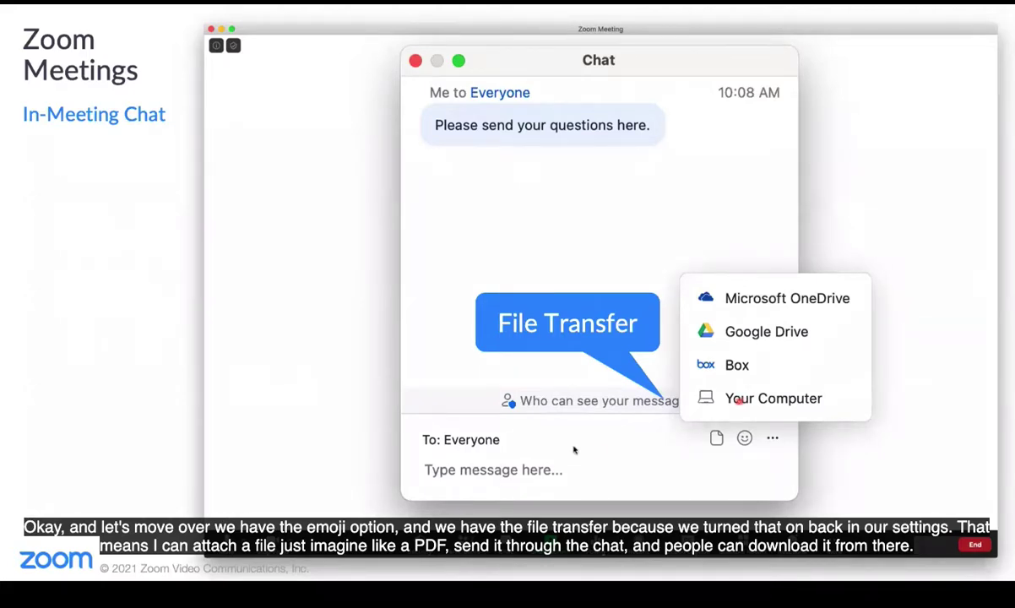
click(473, 440)
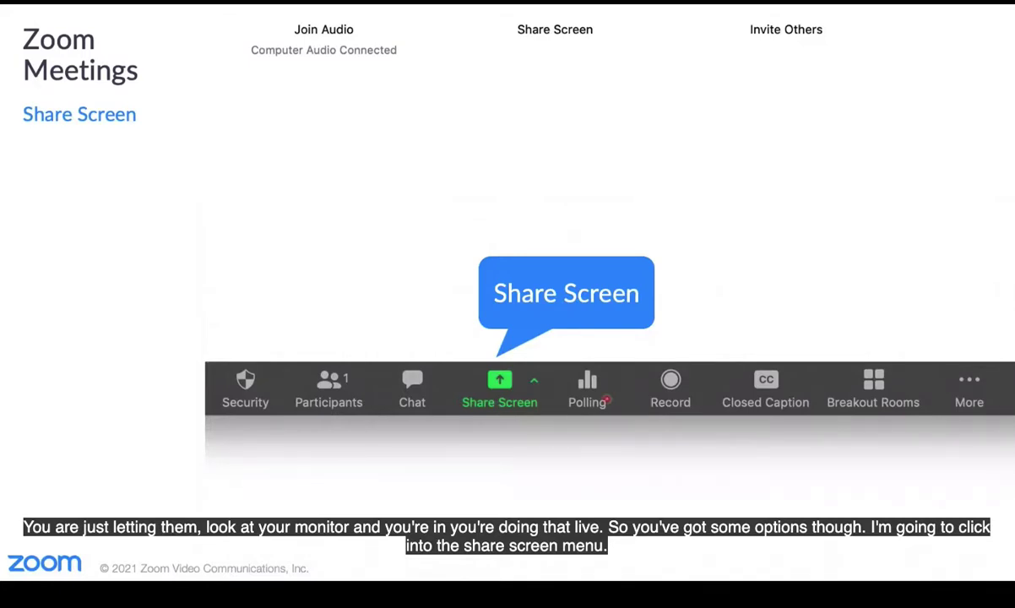
Open the Share Screen picker with Desktop 1 selected on the Basic tab.
click(500, 382)
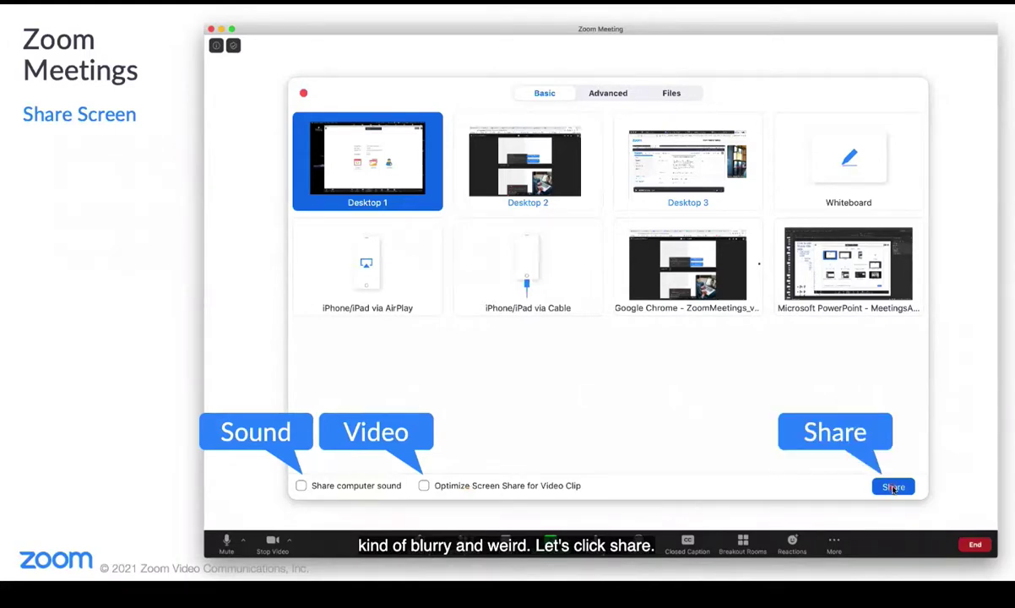
Share Desktop 1 with everyone in the meeting.
click(894, 488)
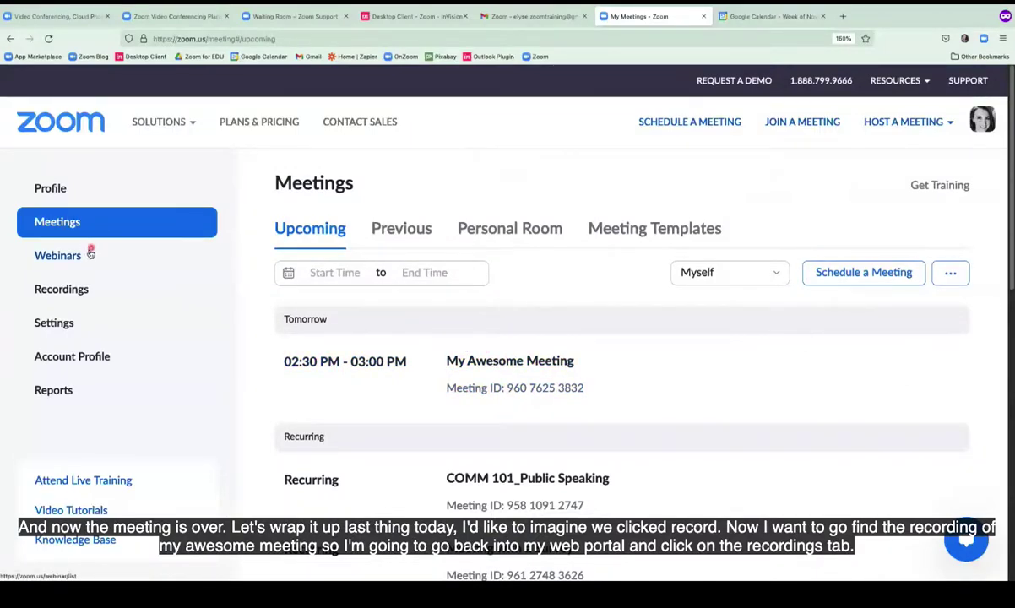
Open Recordings, check the Local Recordings list, then switch back to Cloud Recordings.
click(63, 291)
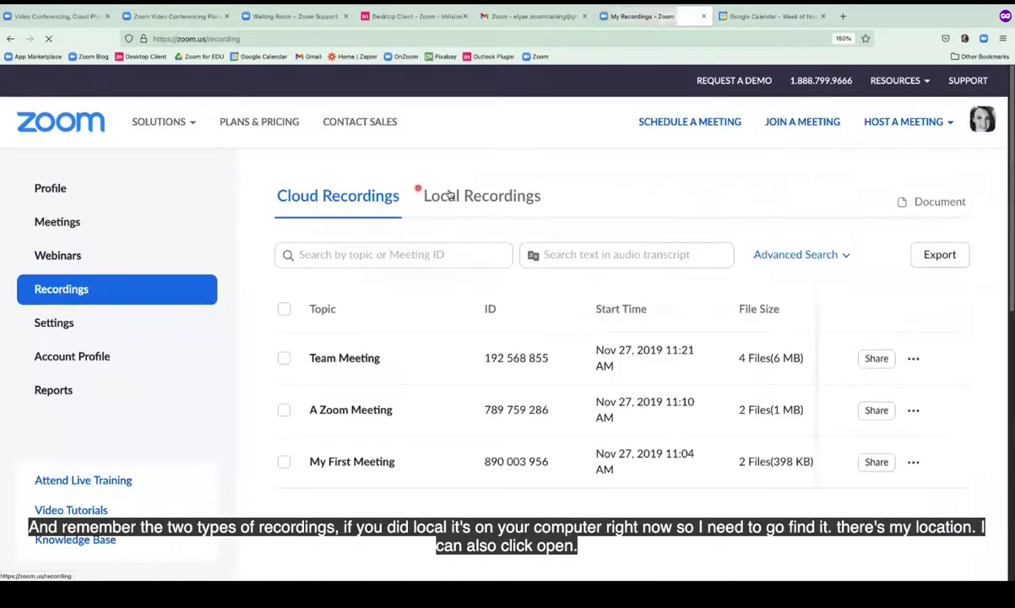
click(502, 200)
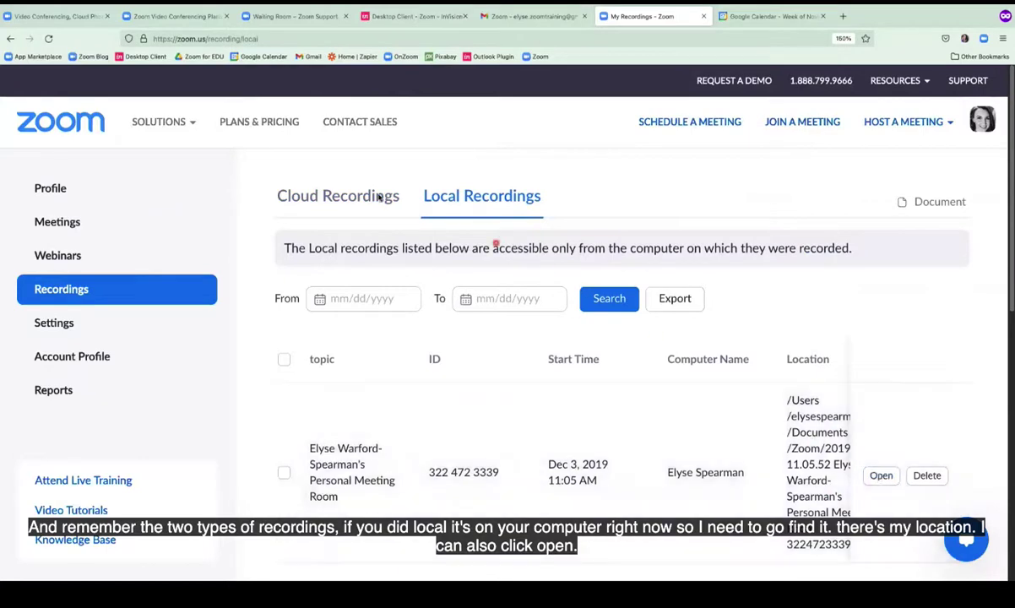
click(335, 196)
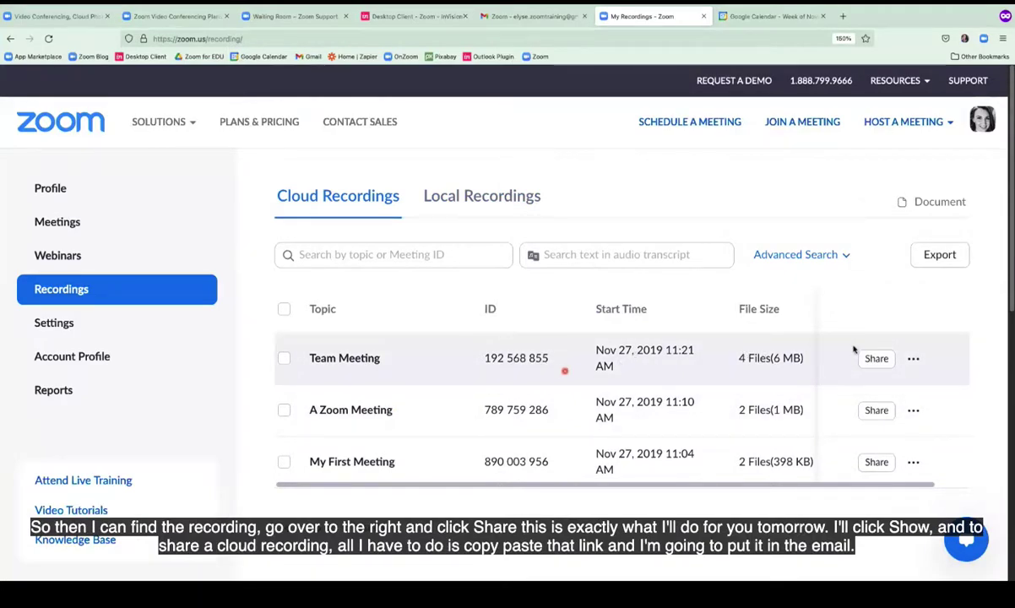
Show the Team Meeting recording's sharing information, select its full link, and close the sharing settings.
click(878, 359)
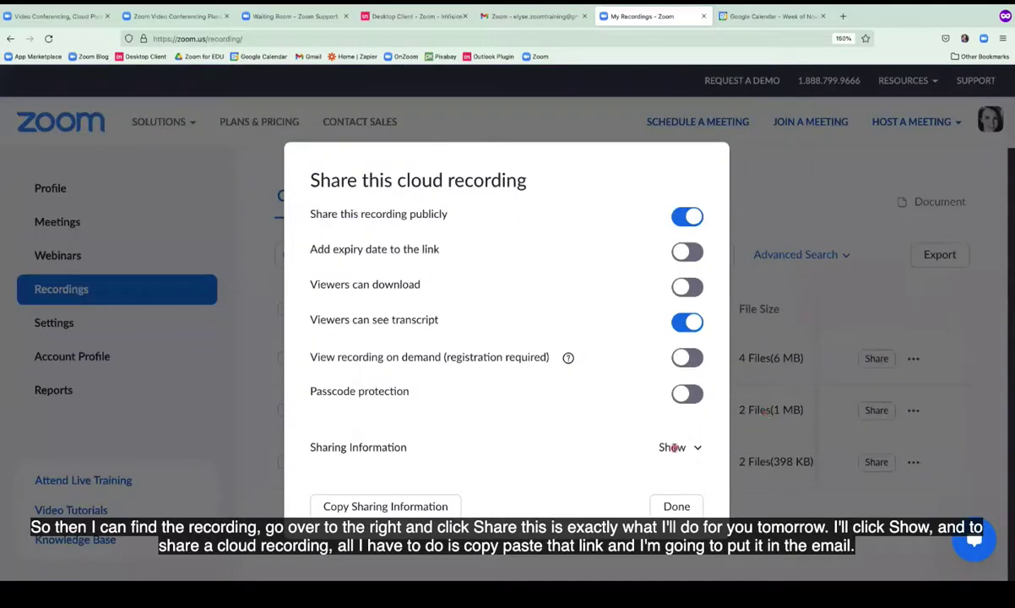
click(673, 448)
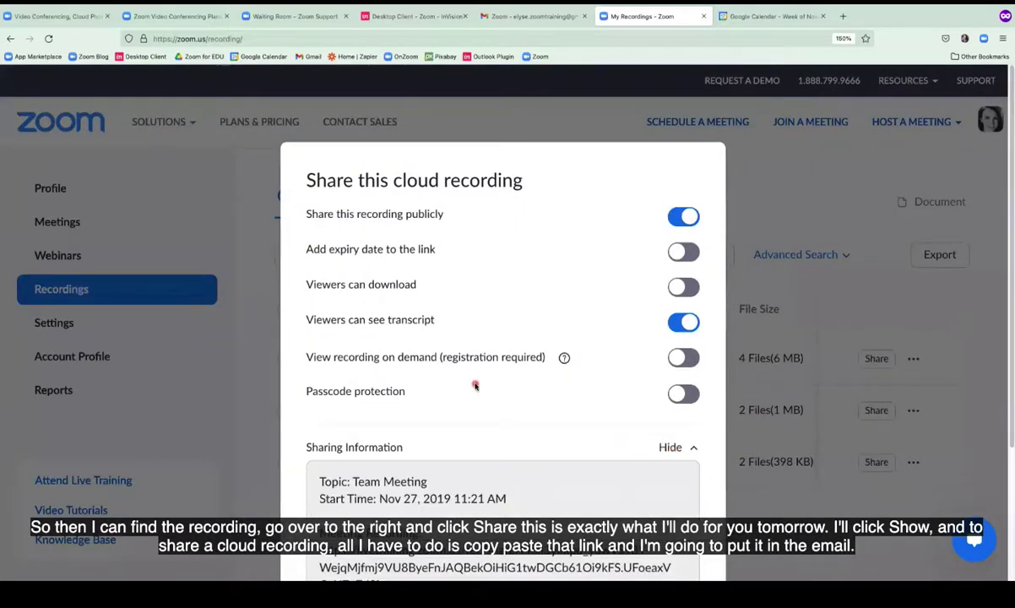
scroll(474, 386, down, 2)
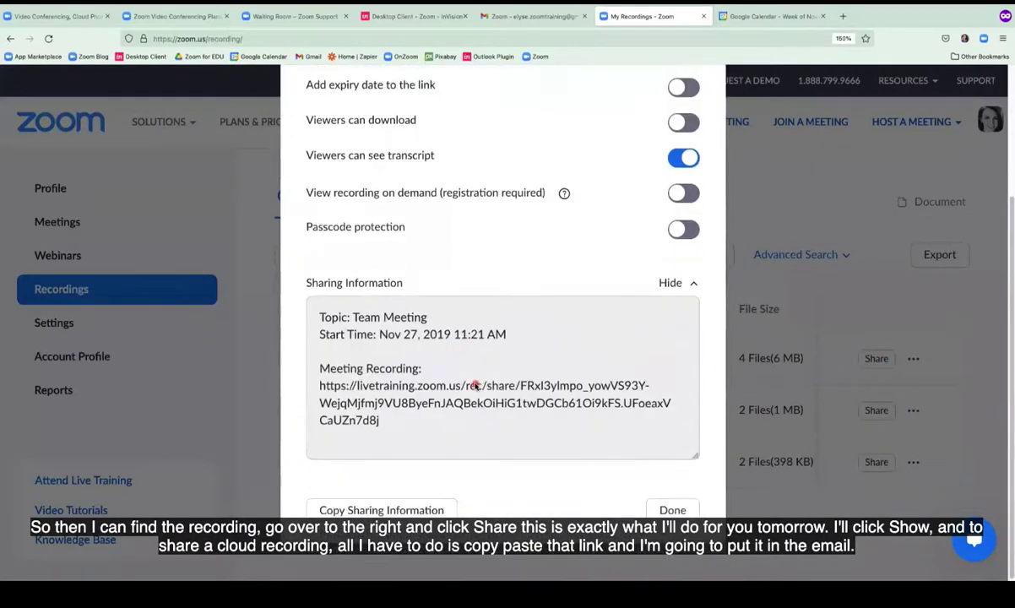
click(329, 383)
drag(324, 383, 415, 414)
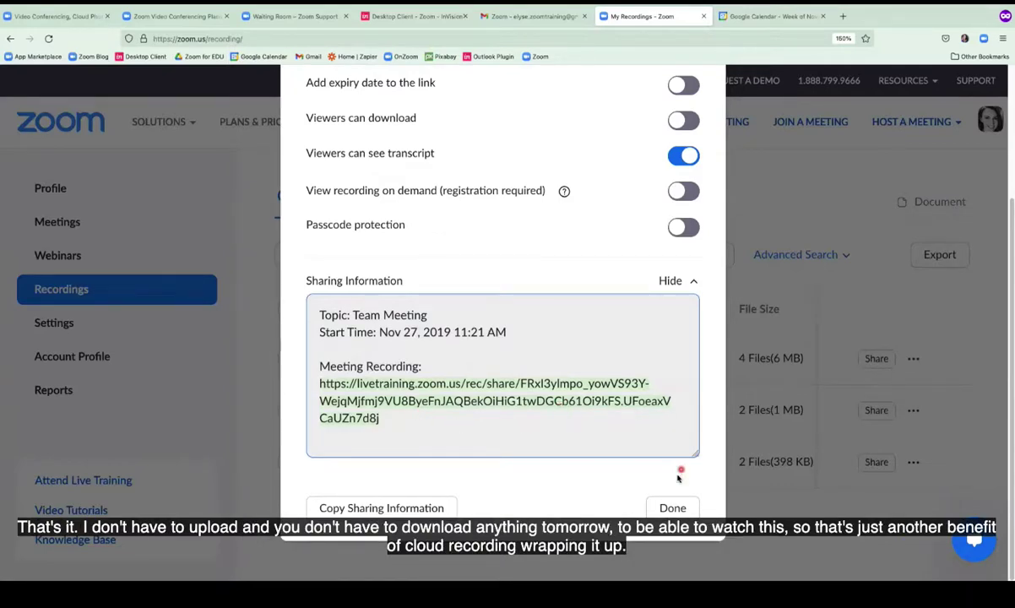
click(675, 510)
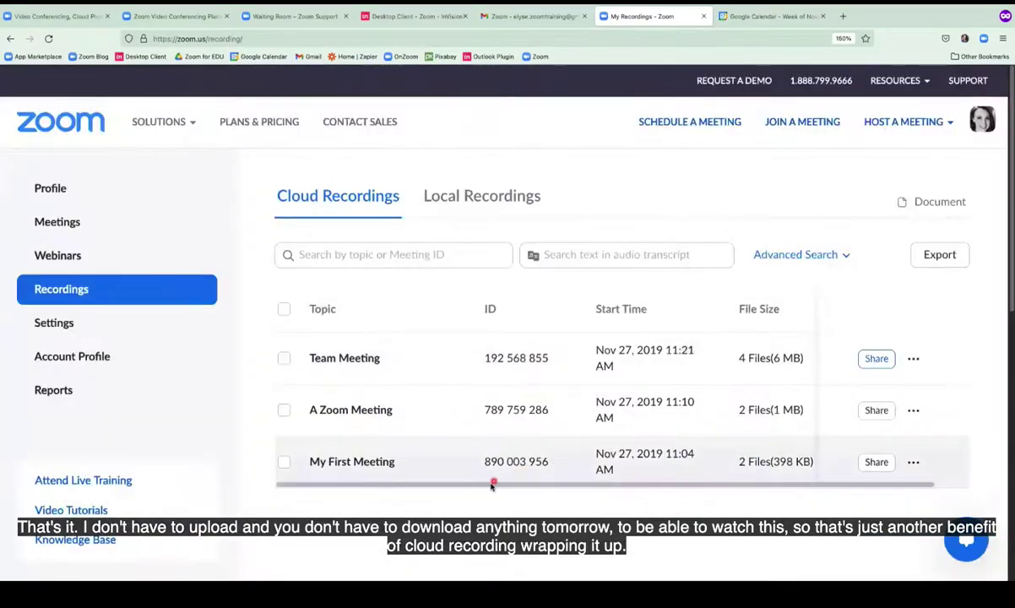